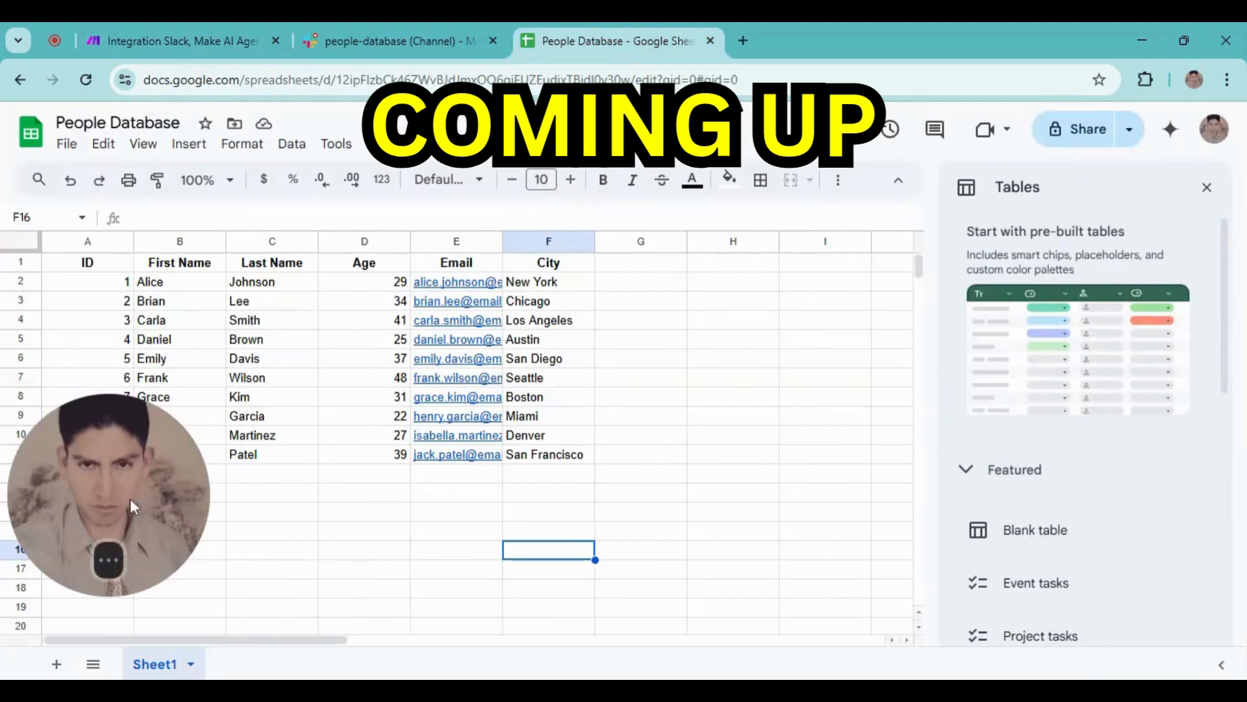
{"action": "left_click_drag", "start_coordinate": [131, 491], "coordinate": [128, 529]}
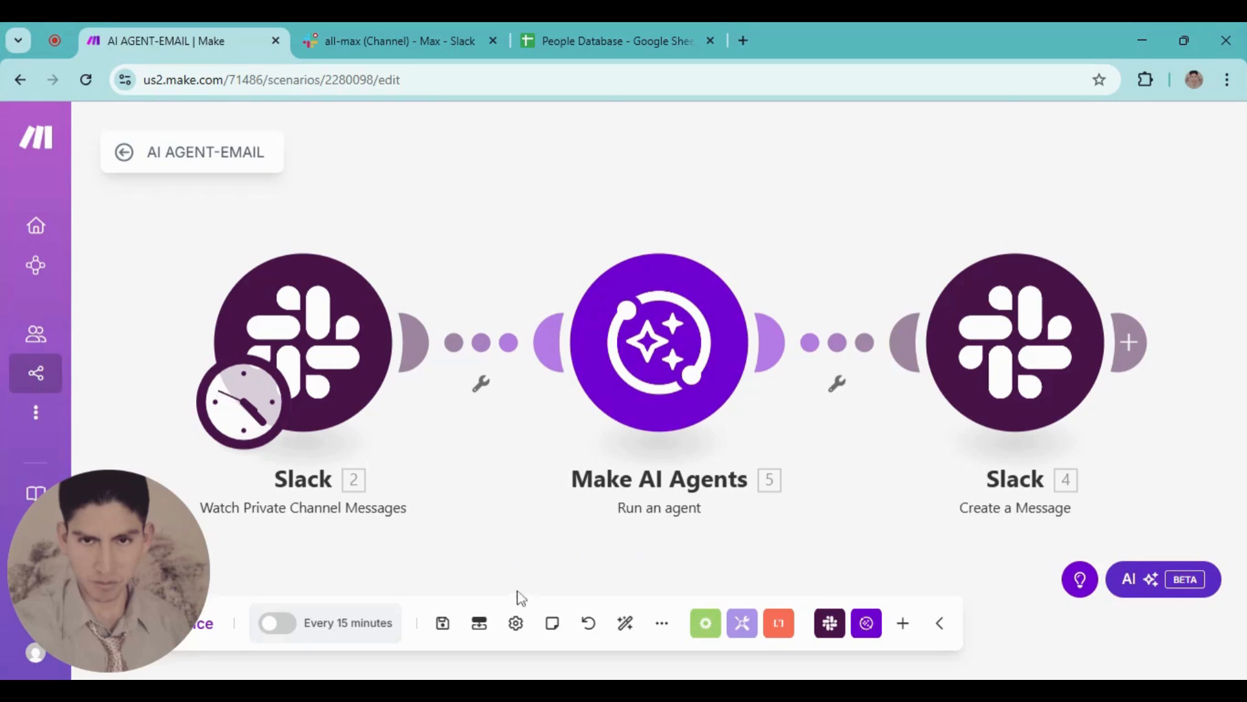
Save the AI AGENT-EMAIL scenario, then create a new scenario with Slack as the app of its first module
{"action": "left_click", "coordinate": [443, 624]}
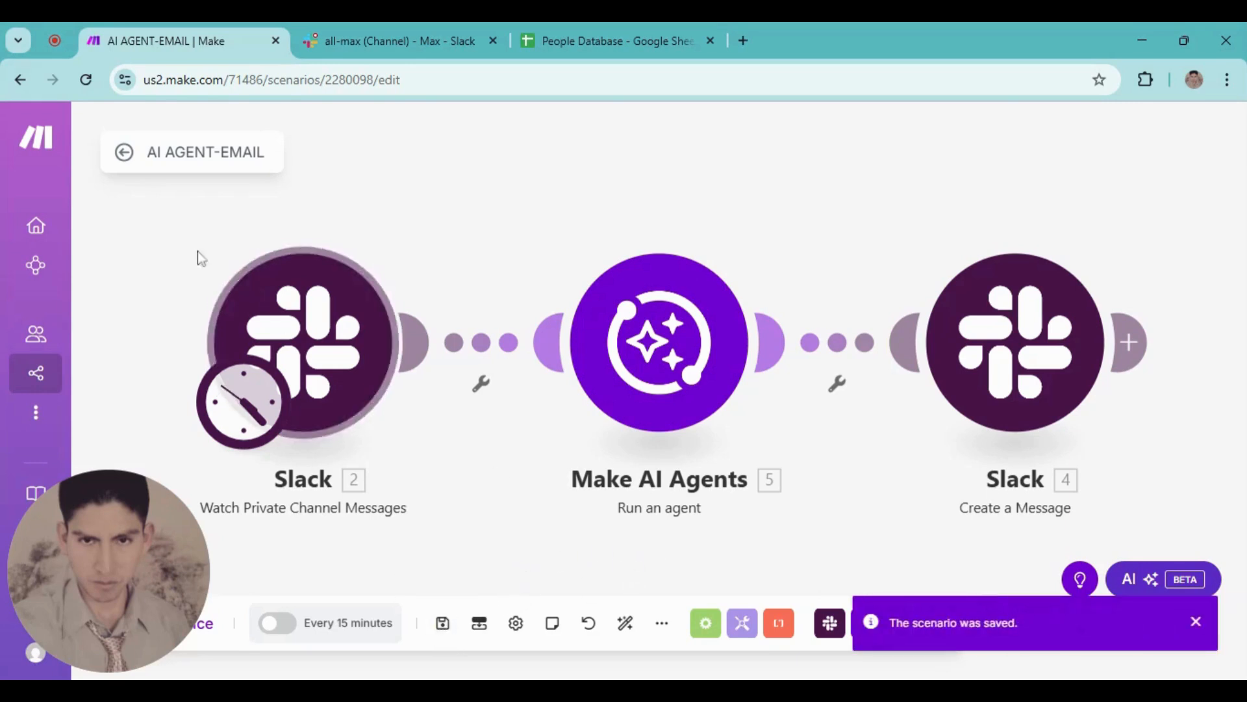
{"action": "left_click", "coordinate": [125, 153]}
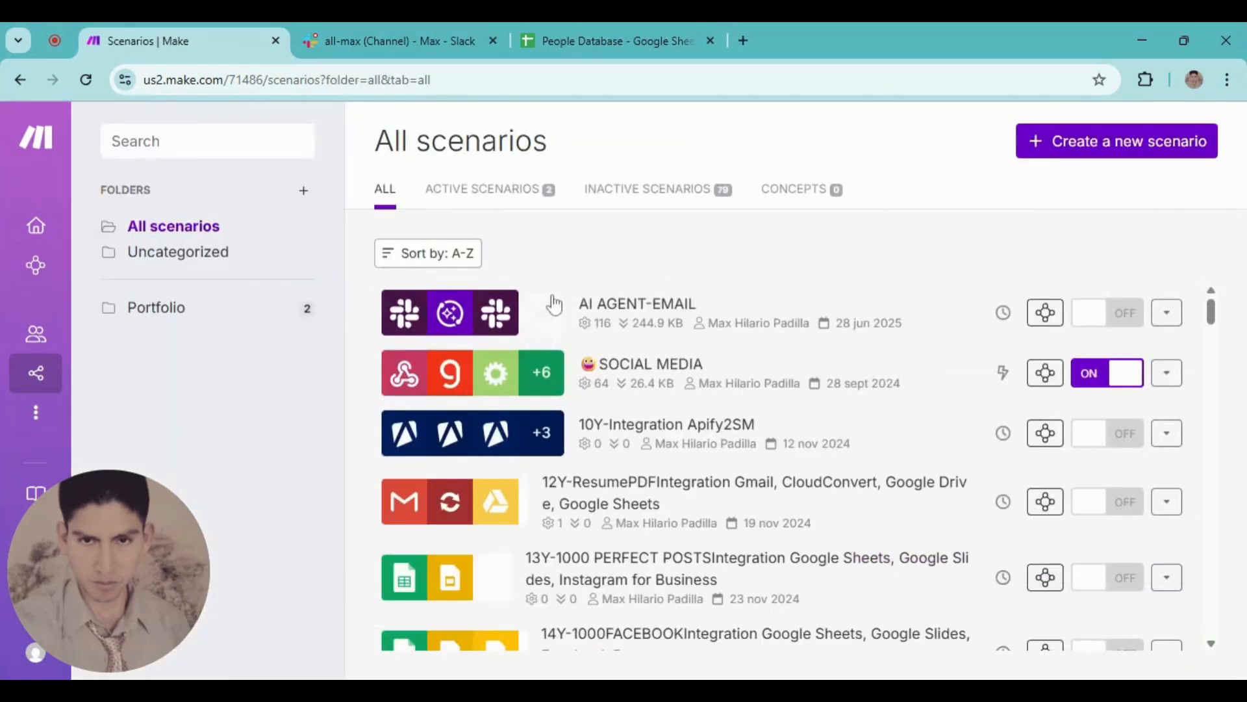
{"action": "left_click", "coordinate": [1062, 154]}
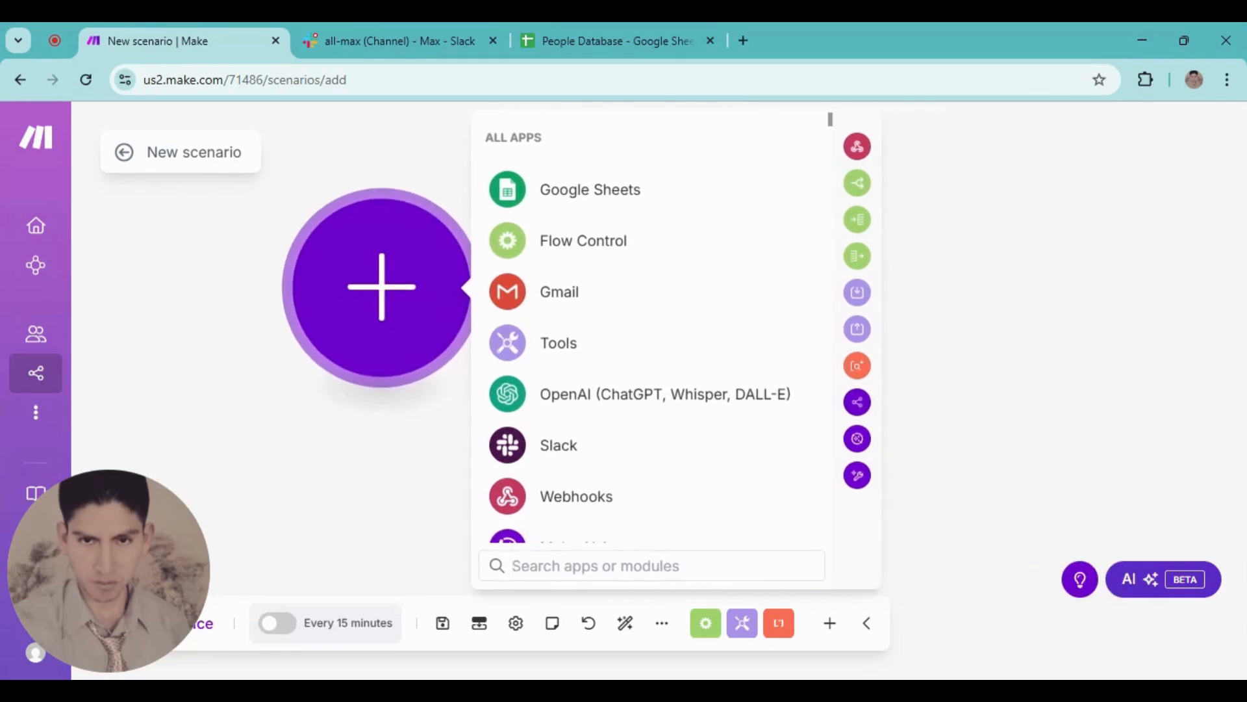
{"action": "left_click", "coordinate": [557, 461]}
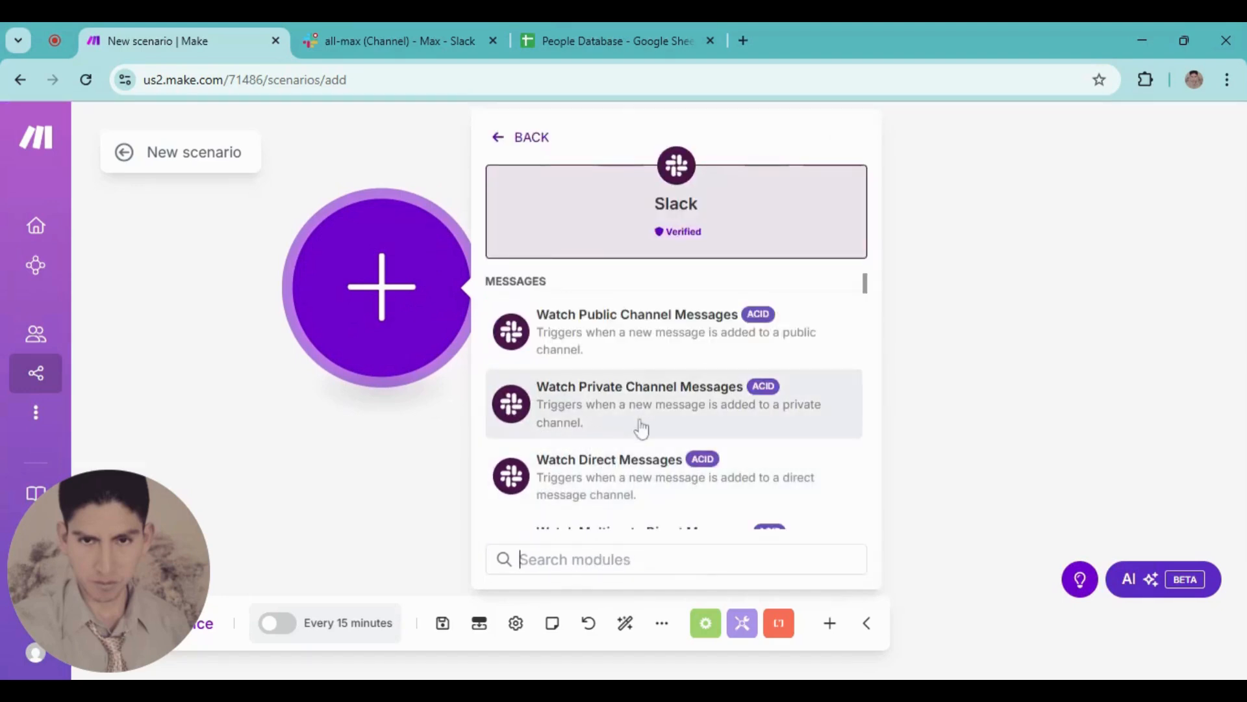
Switch to Slack and create a blank private channel named people-database without adding people
{"action": "key", "text": "ctrl+Tab"}
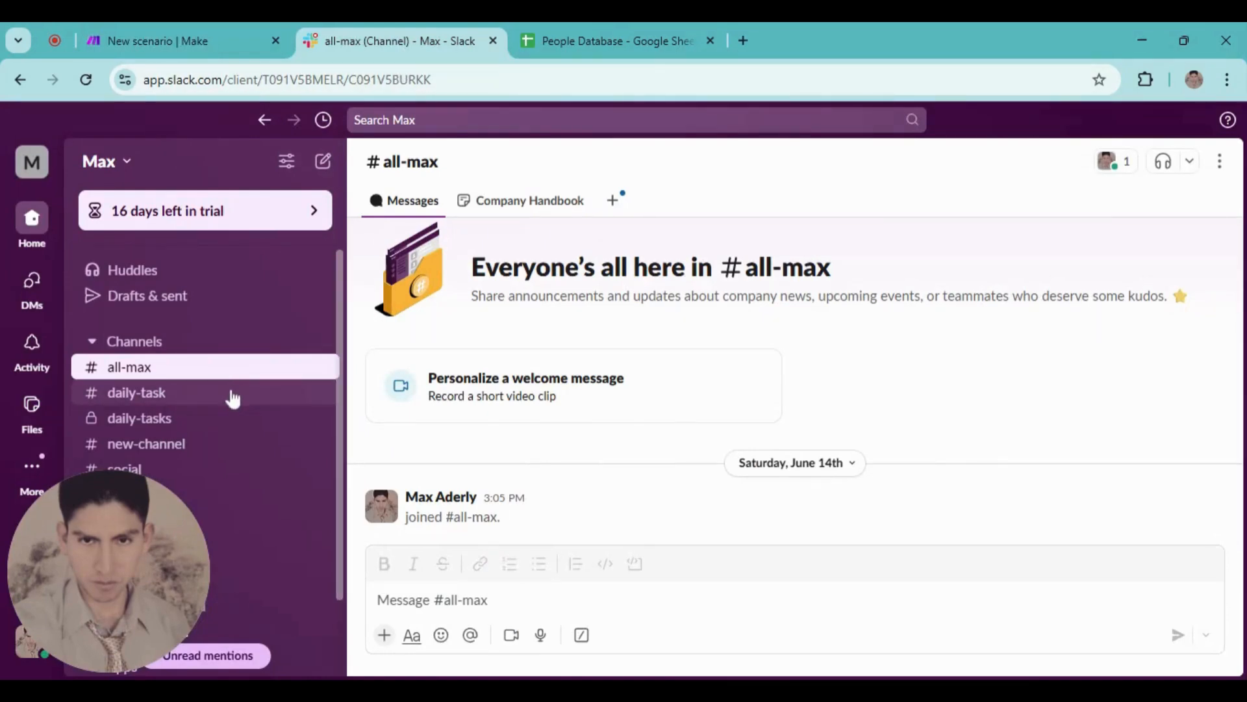
{"action": "scroll", "coordinate": [233, 400], "scroll_direction": "down", "scroll_amount": 3}
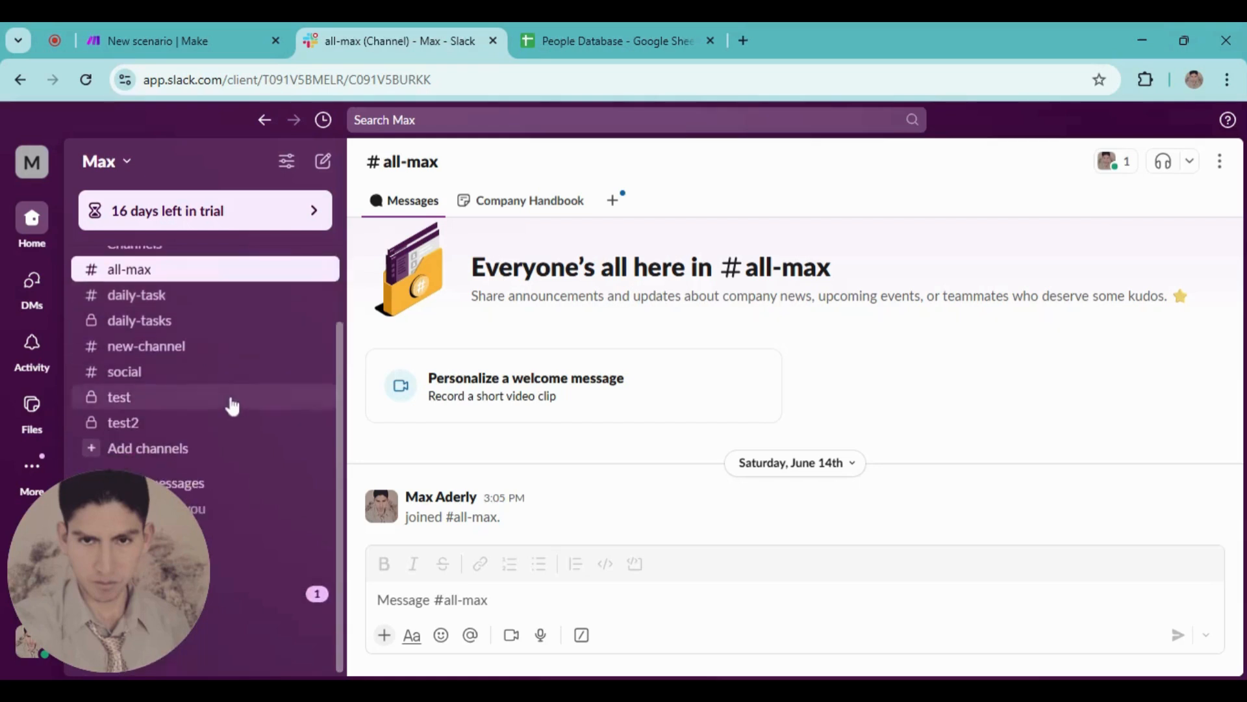
{"action": "left_click", "coordinate": [161, 450]}
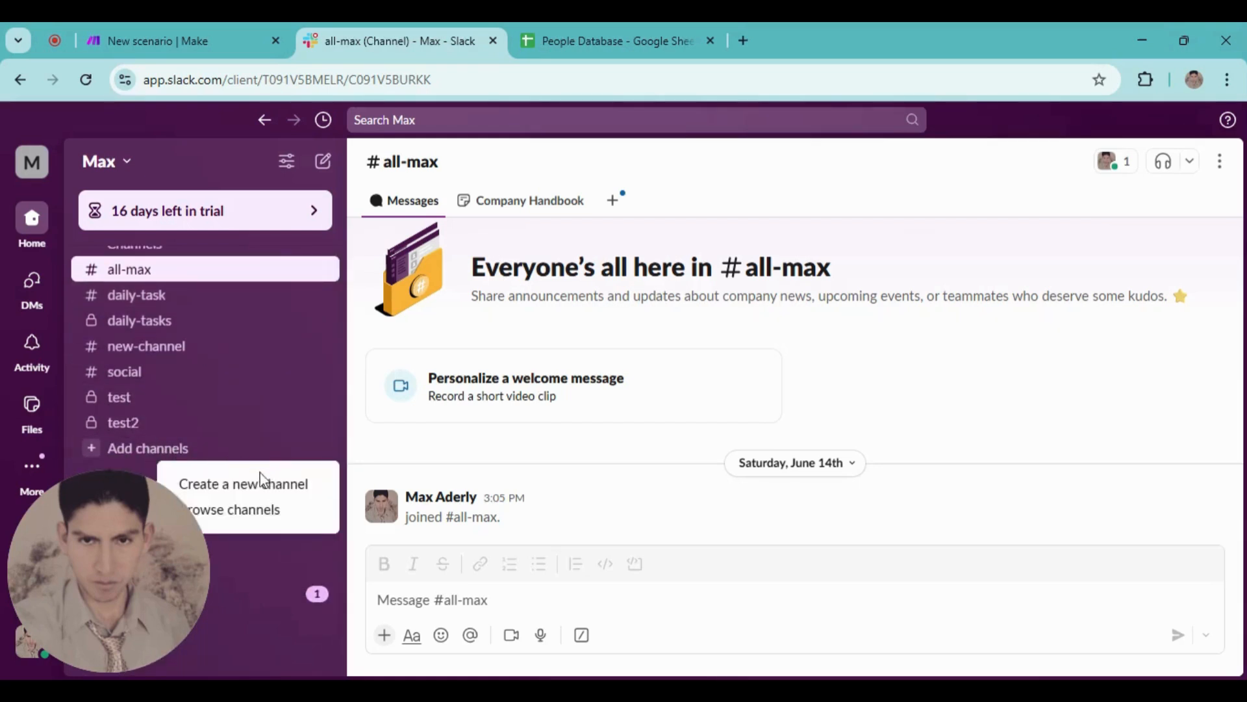
{"action": "left_click", "coordinate": [257, 495]}
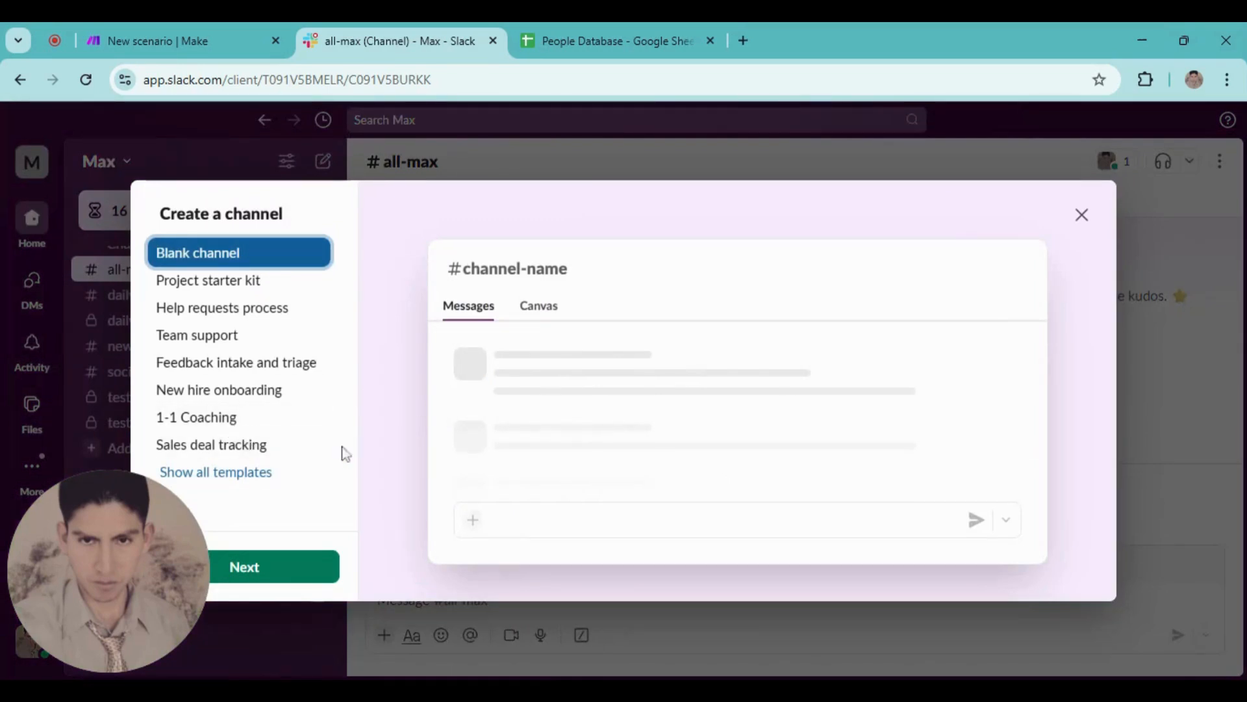
{"action": "left_click", "coordinate": [280, 571]}
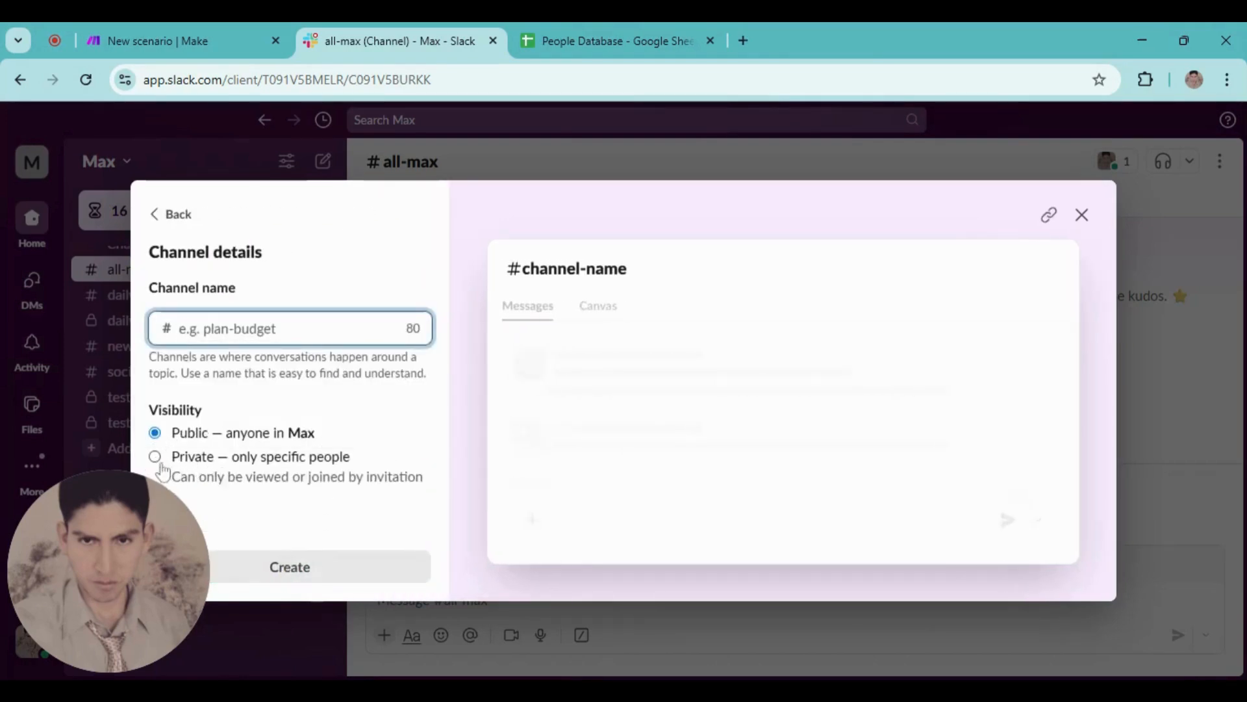
{"action": "left_click", "coordinate": [155, 458]}
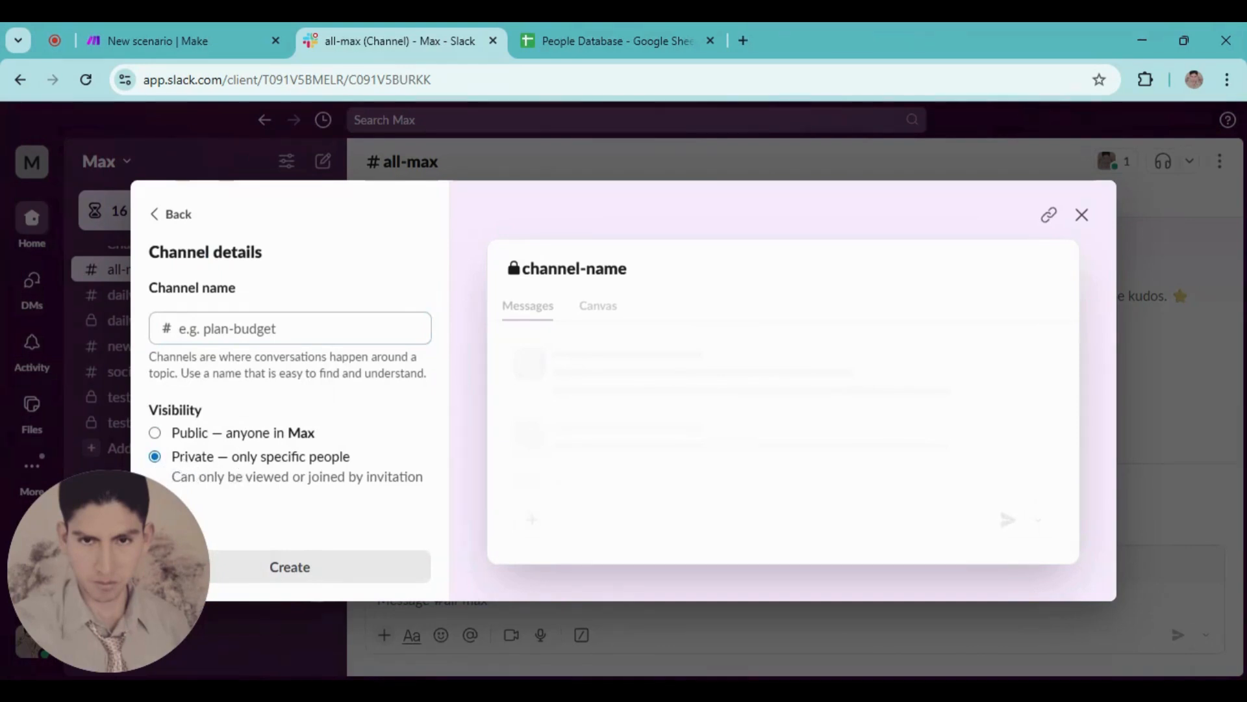
{"action": "left_click", "coordinate": [244, 330]}
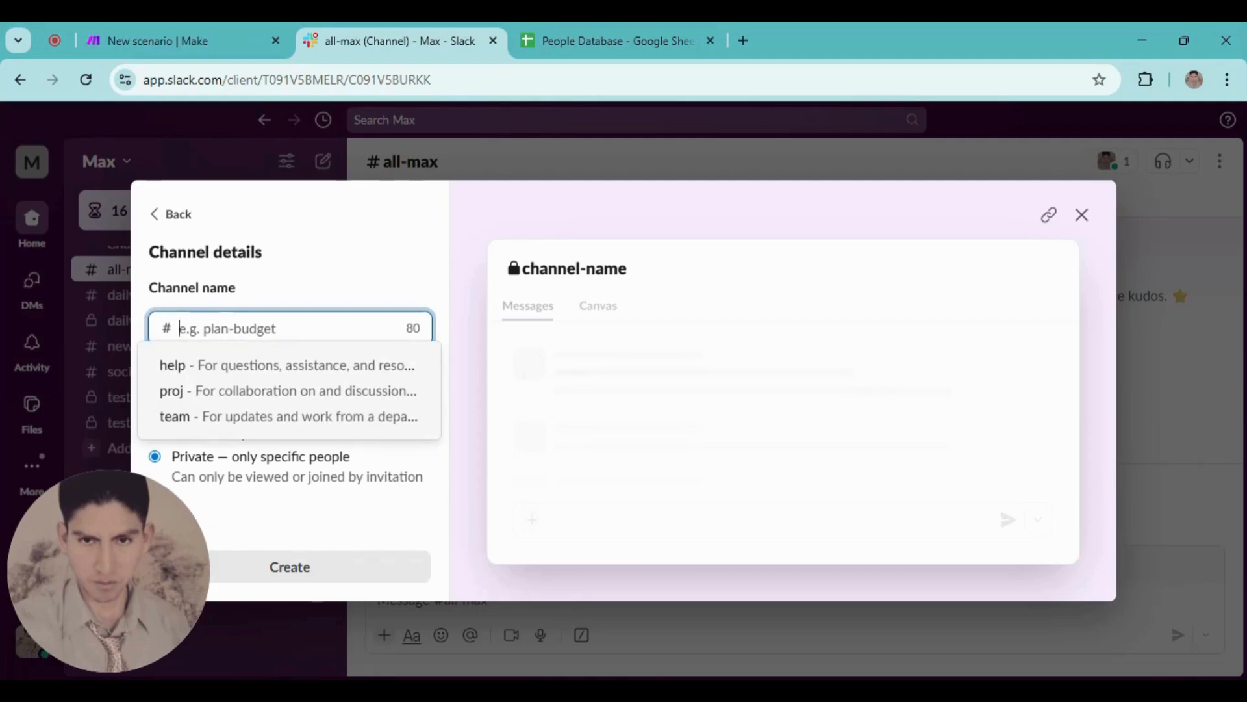
{"action": "type", "text": "people"}
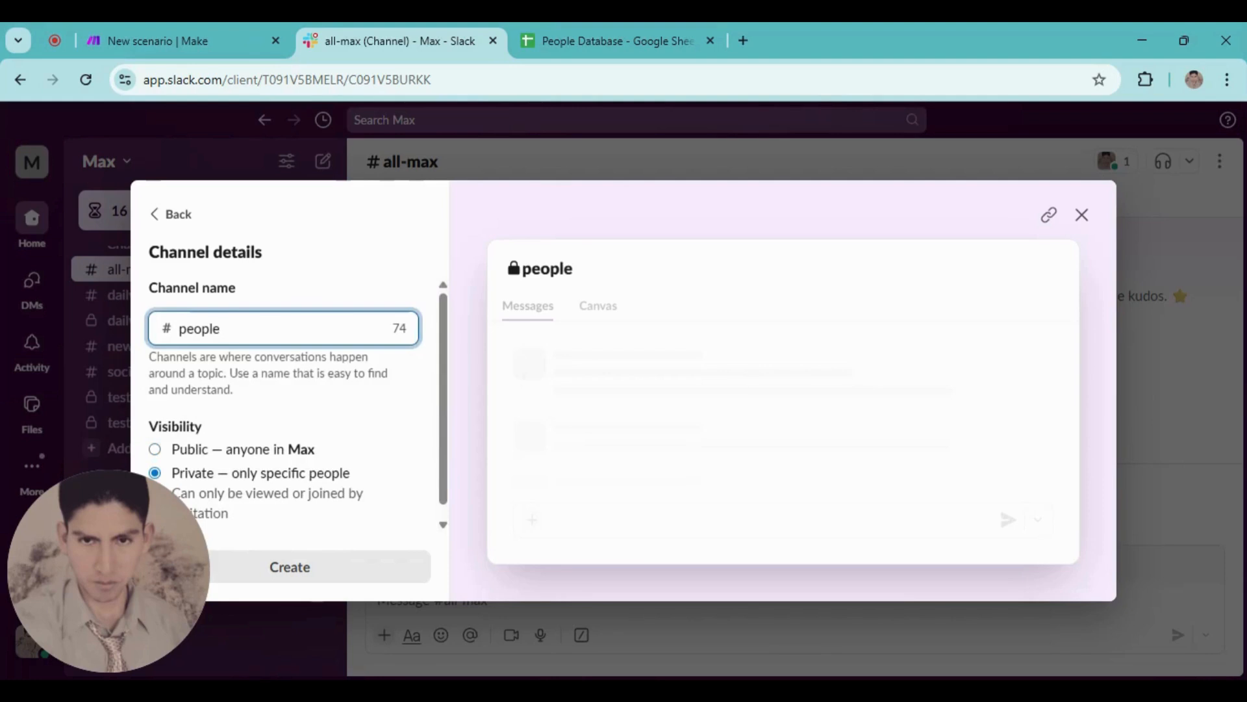
{"action": "type", "text": "-datab"}
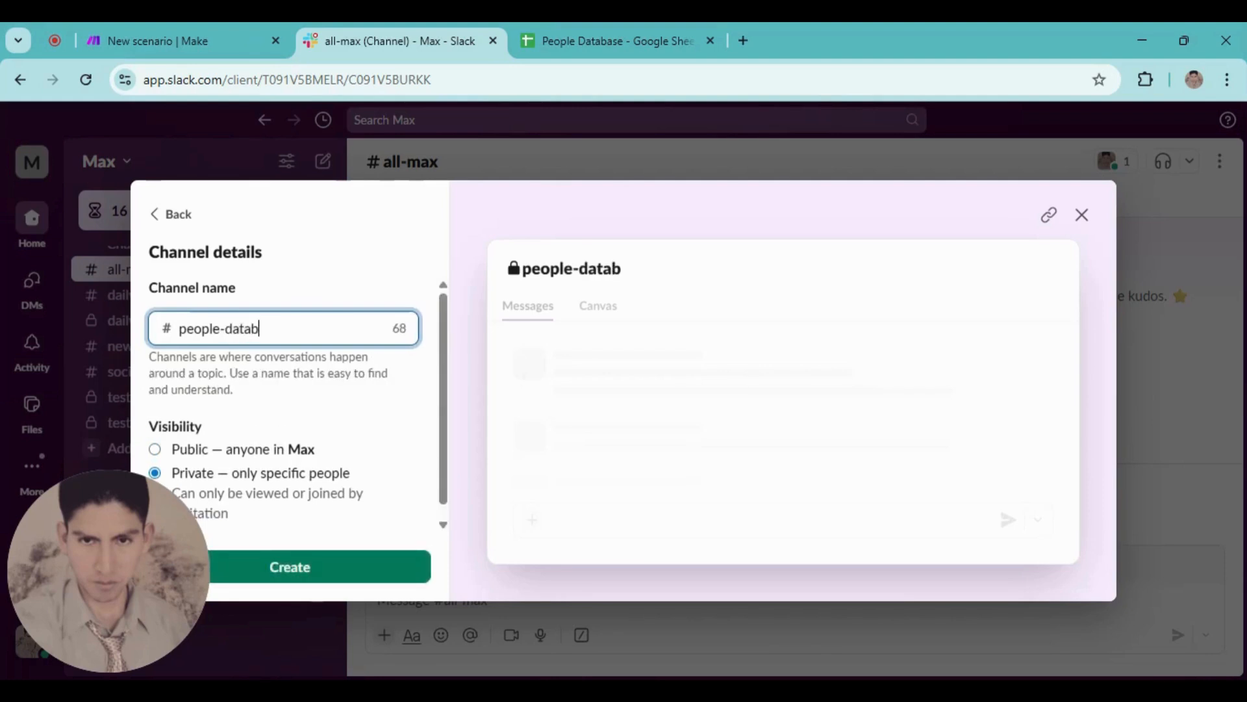
{"action": "type", "text": "ase"}
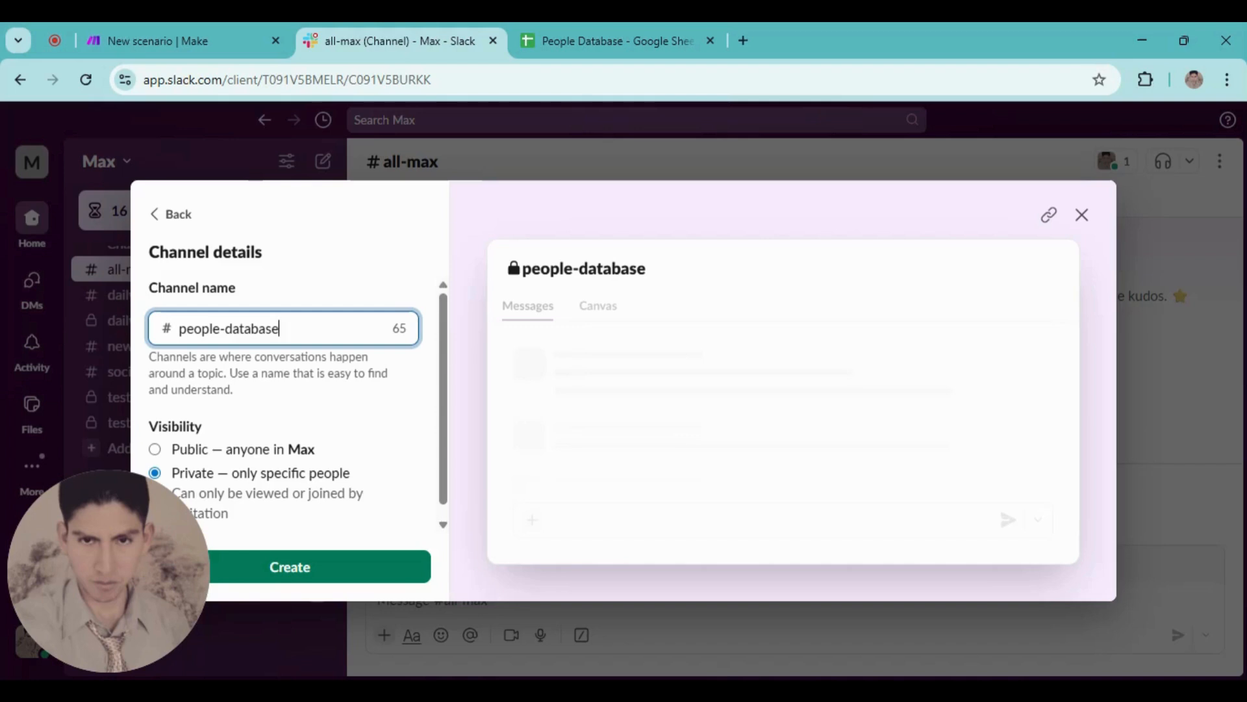
{"action": "left_click", "coordinate": [340, 573]}
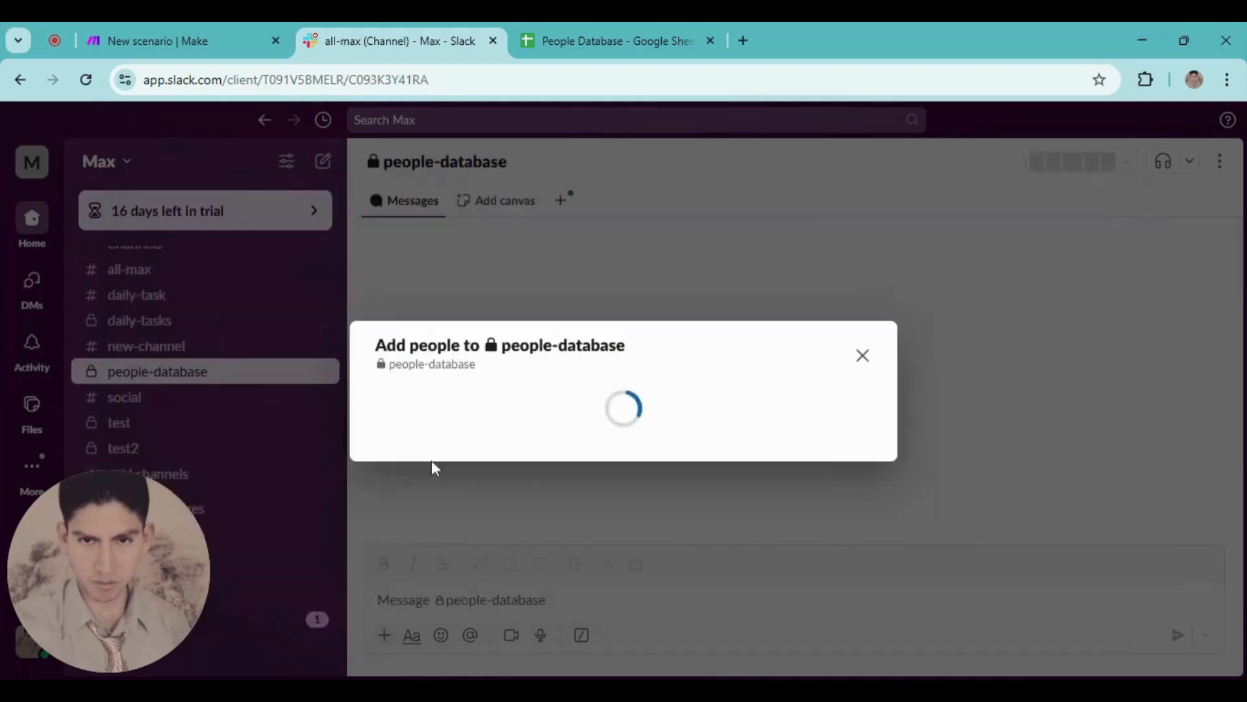
{"action": "left_click", "coordinate": [817, 411]}
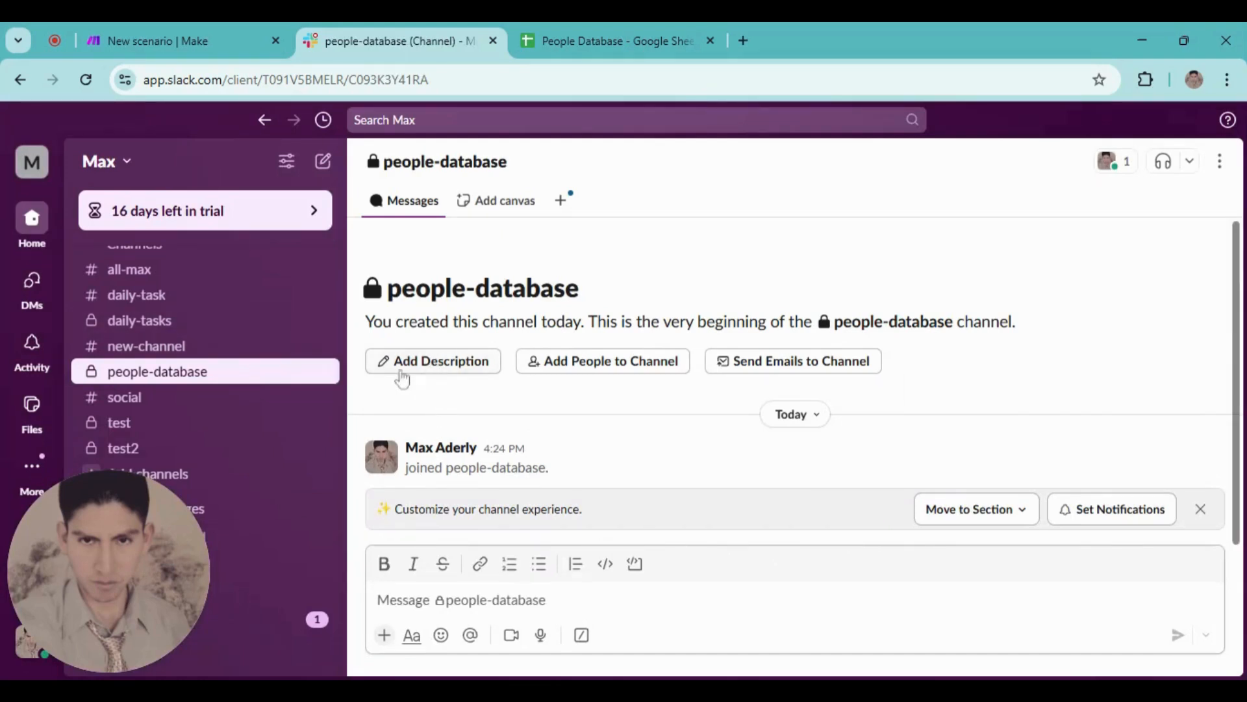
Back in Make, add the Watch Private Channel Messages trigger for the people-database channel with a limit of 1, starting from now on
{"action": "left_click", "coordinate": [170, 39]}
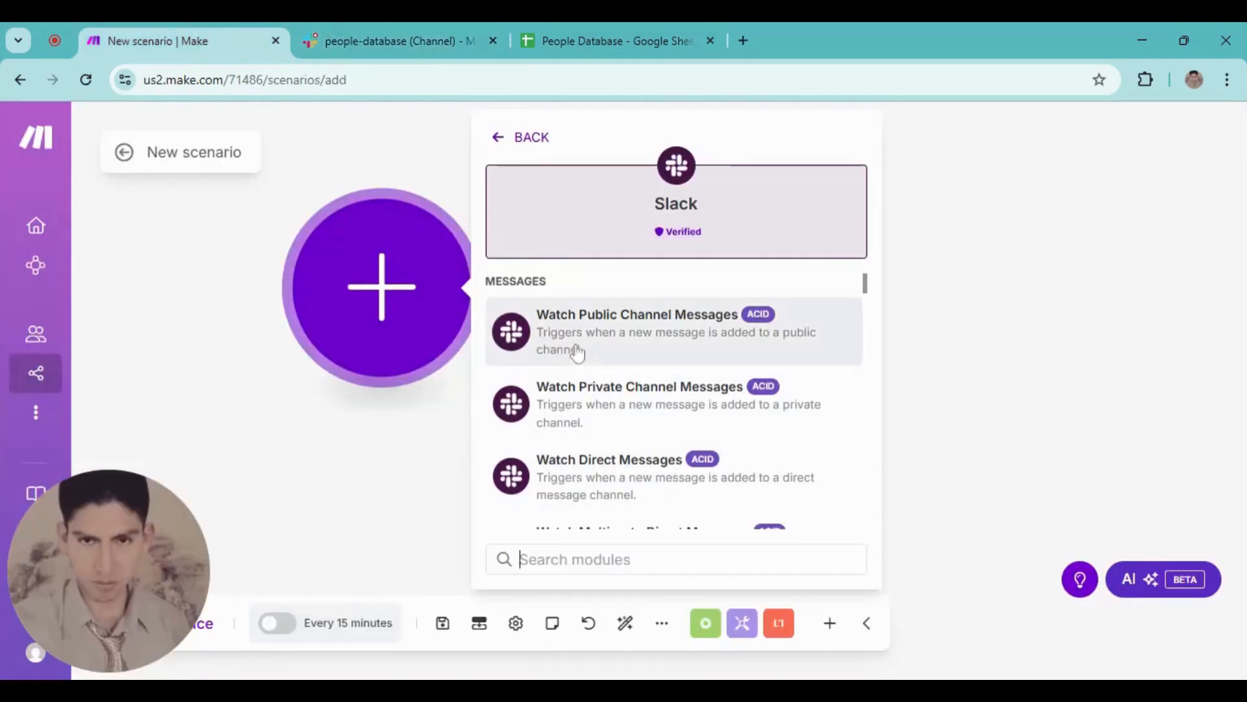
{"action": "left_click", "coordinate": [615, 419]}
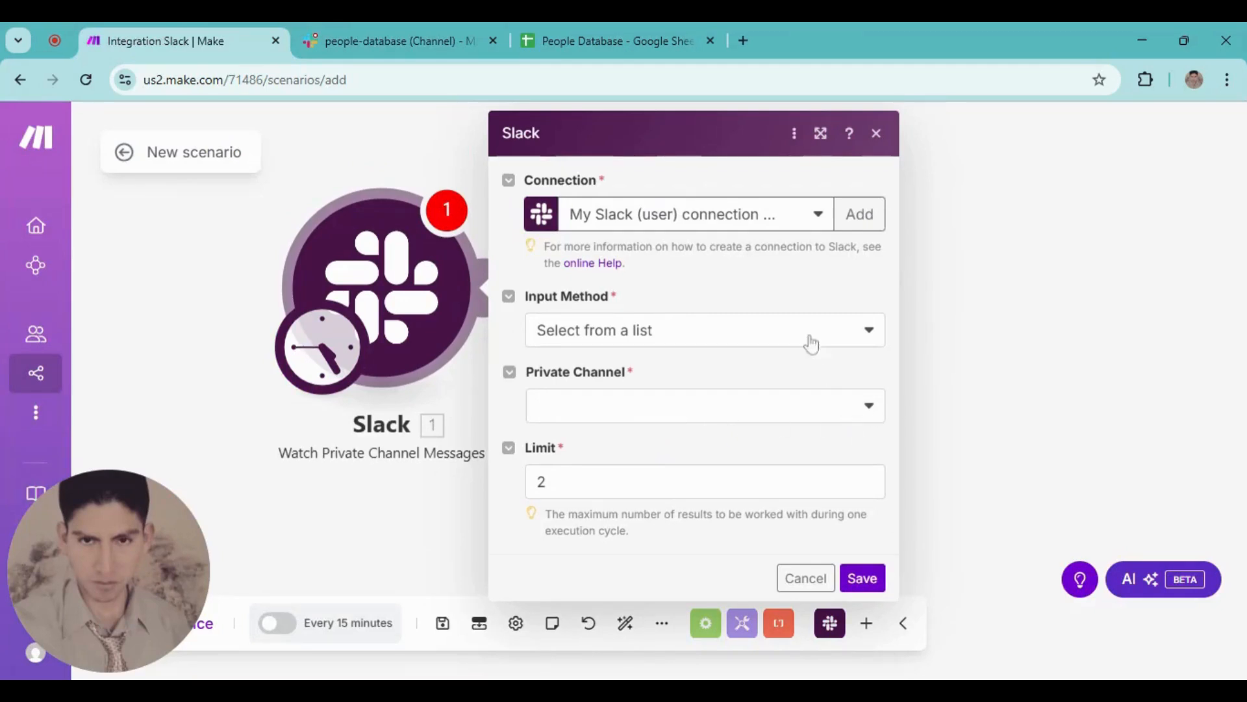
{"action": "left_click", "coordinate": [828, 410]}
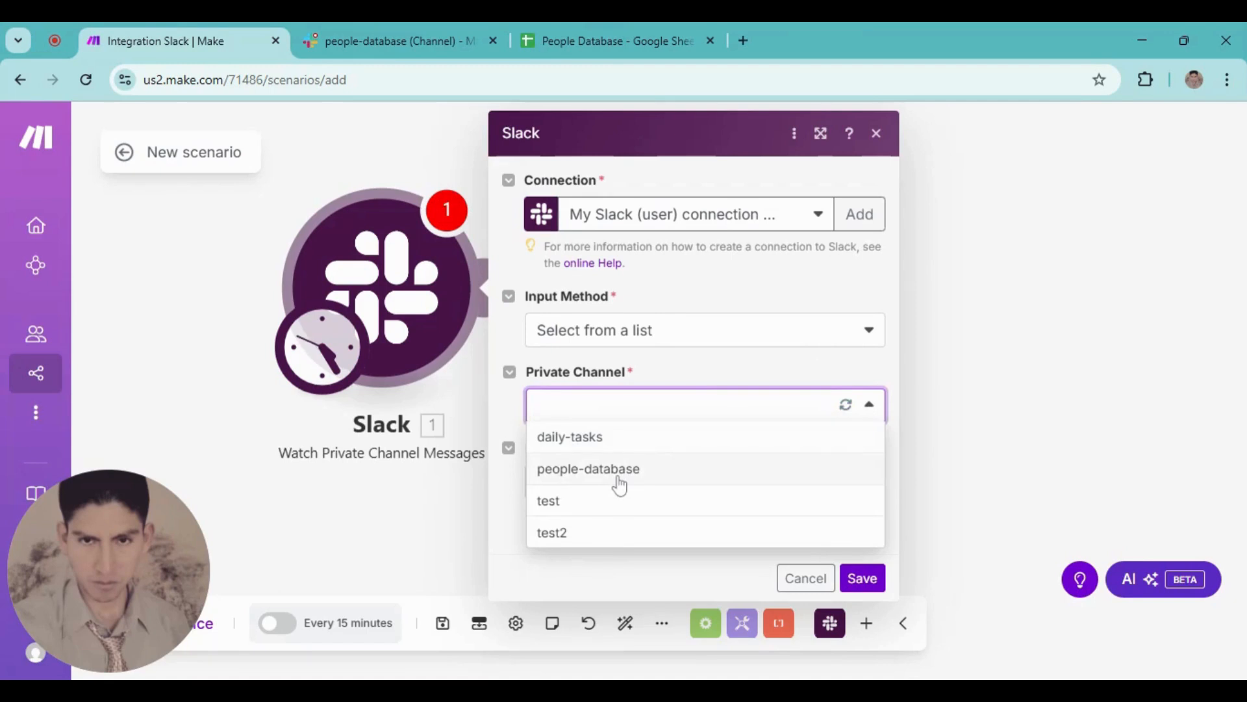
{"action": "left_click", "coordinate": [705, 468]}
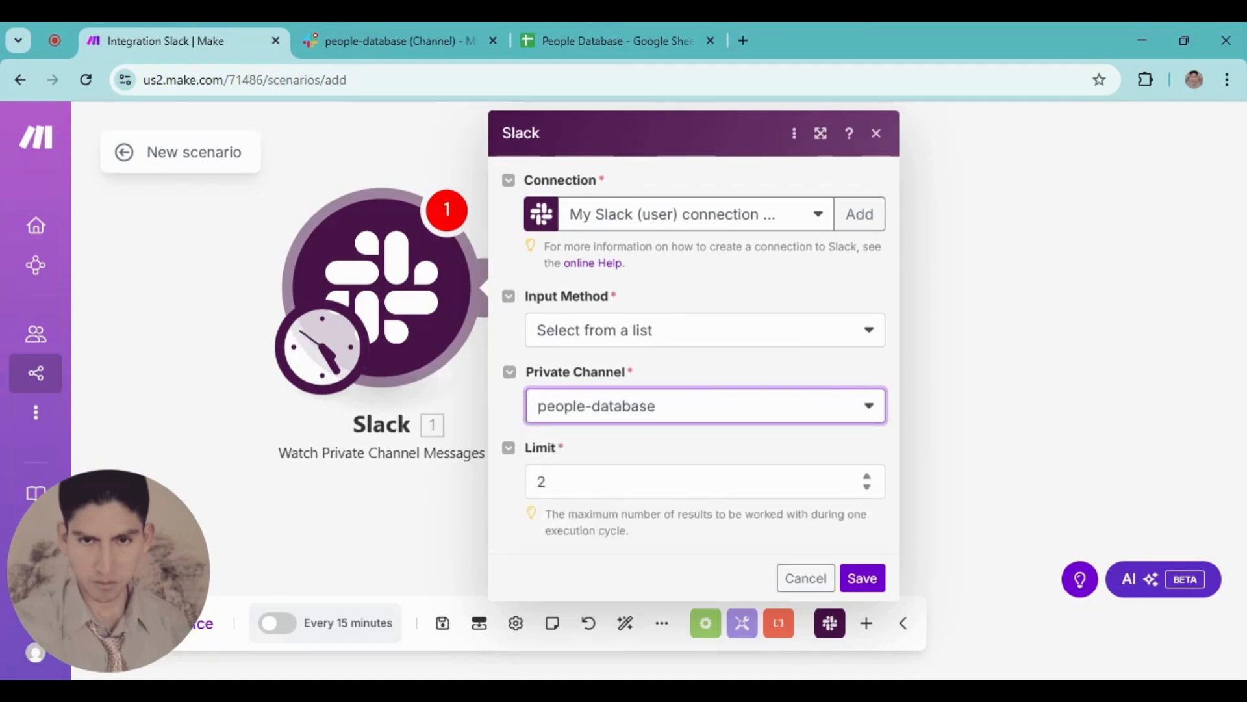
{"action": "left_click", "coordinate": [706, 481]}
{"action": "key", "text": "BackSpace"}
{"action": "type", "text": "1"}
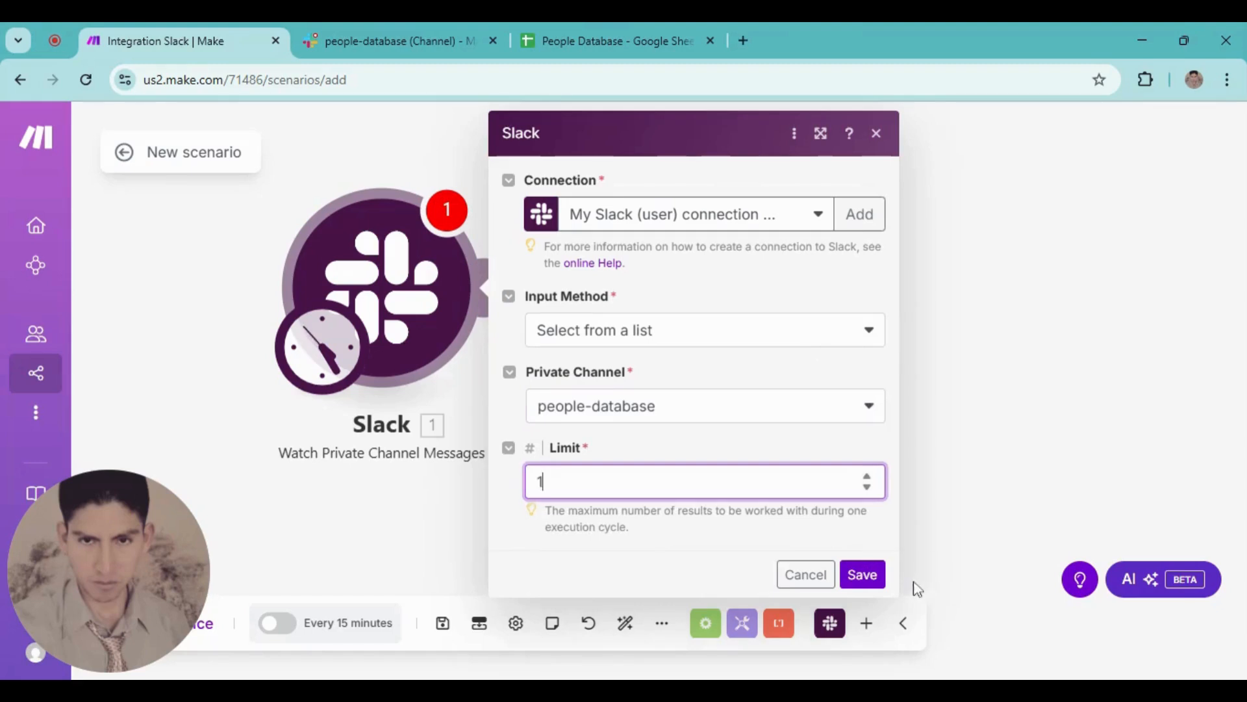
{"action": "left_click", "coordinate": [863, 574]}
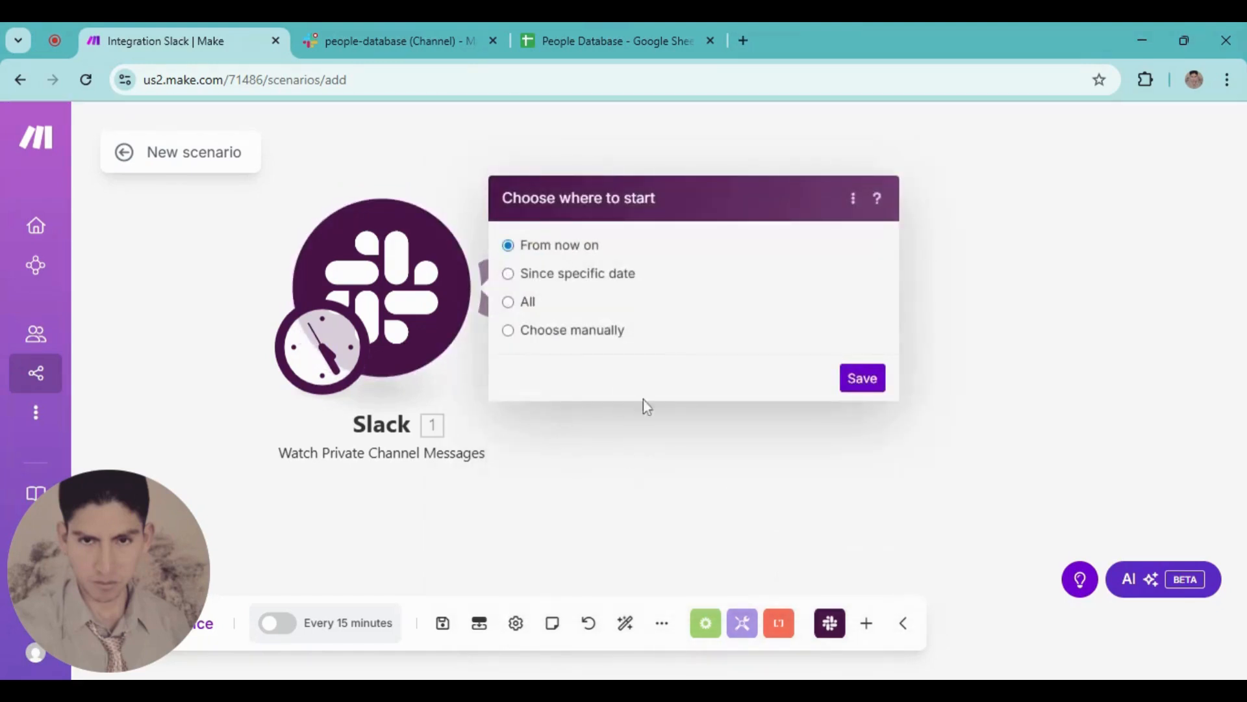
{"action": "left_click", "coordinate": [862, 383]}
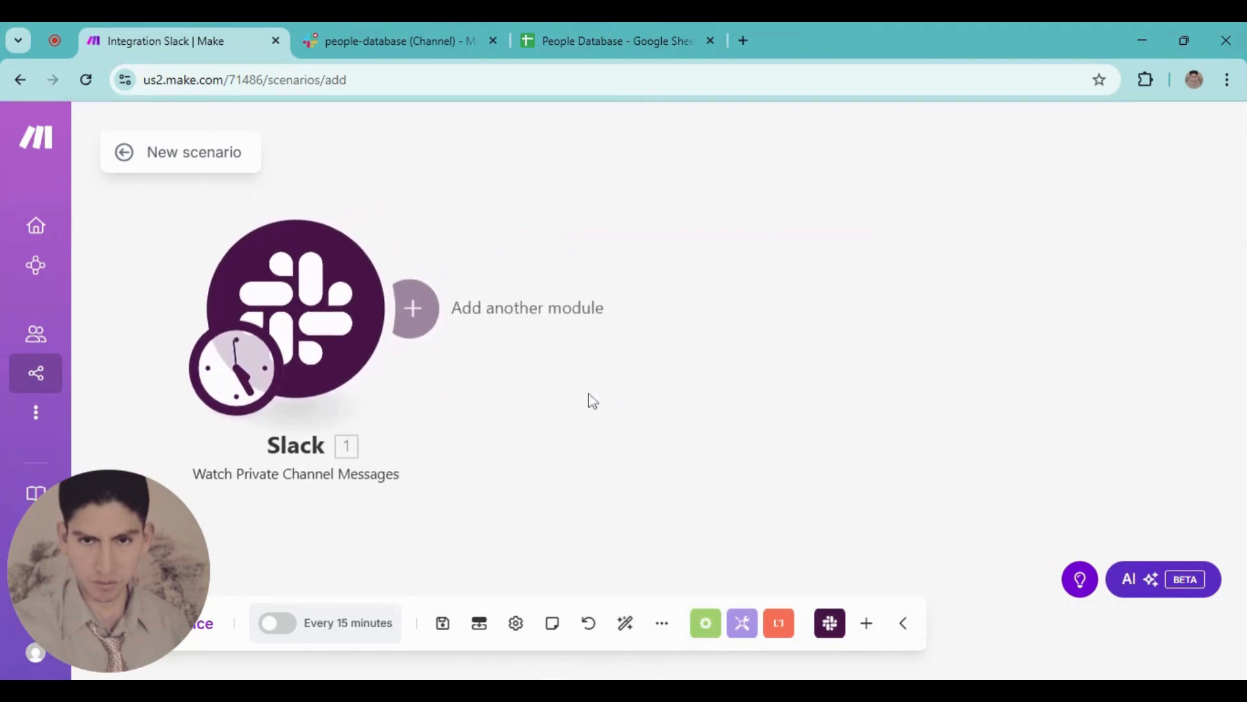
Add the Make AI Agents "Run an agent" module after the Slack trigger
{"action": "left_click", "coordinate": [424, 321]}
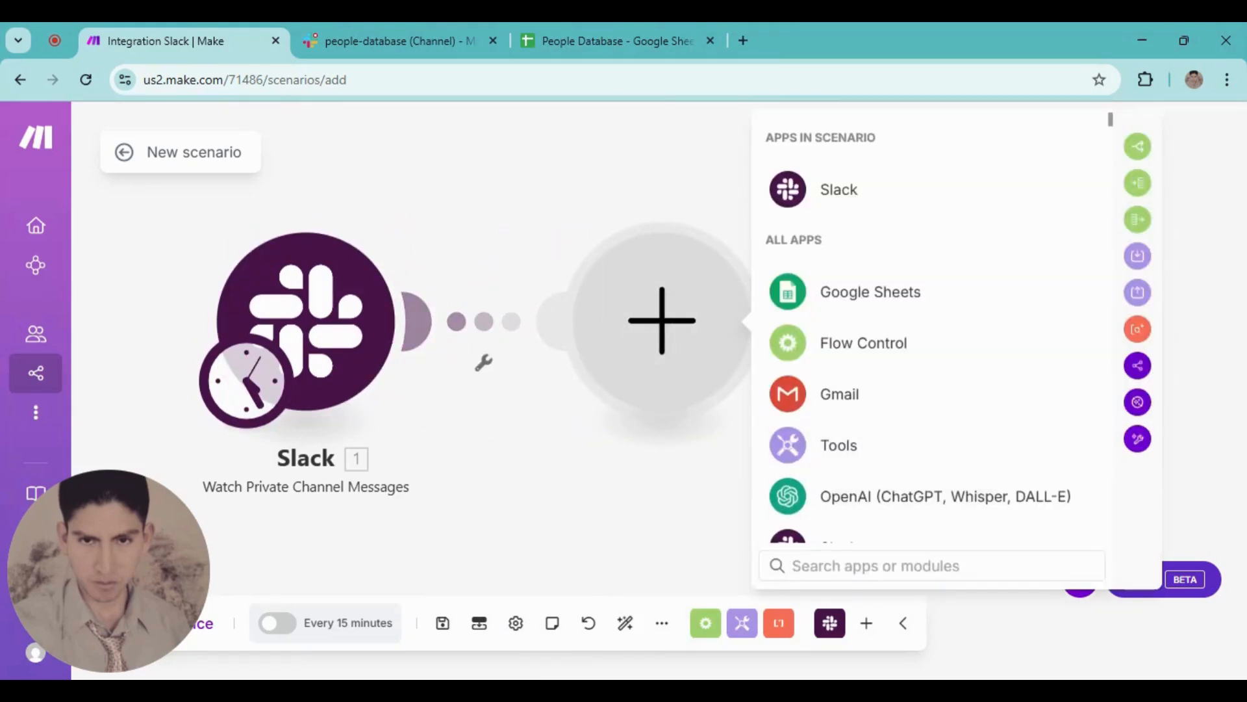
{"action": "type", "text": "agen"}
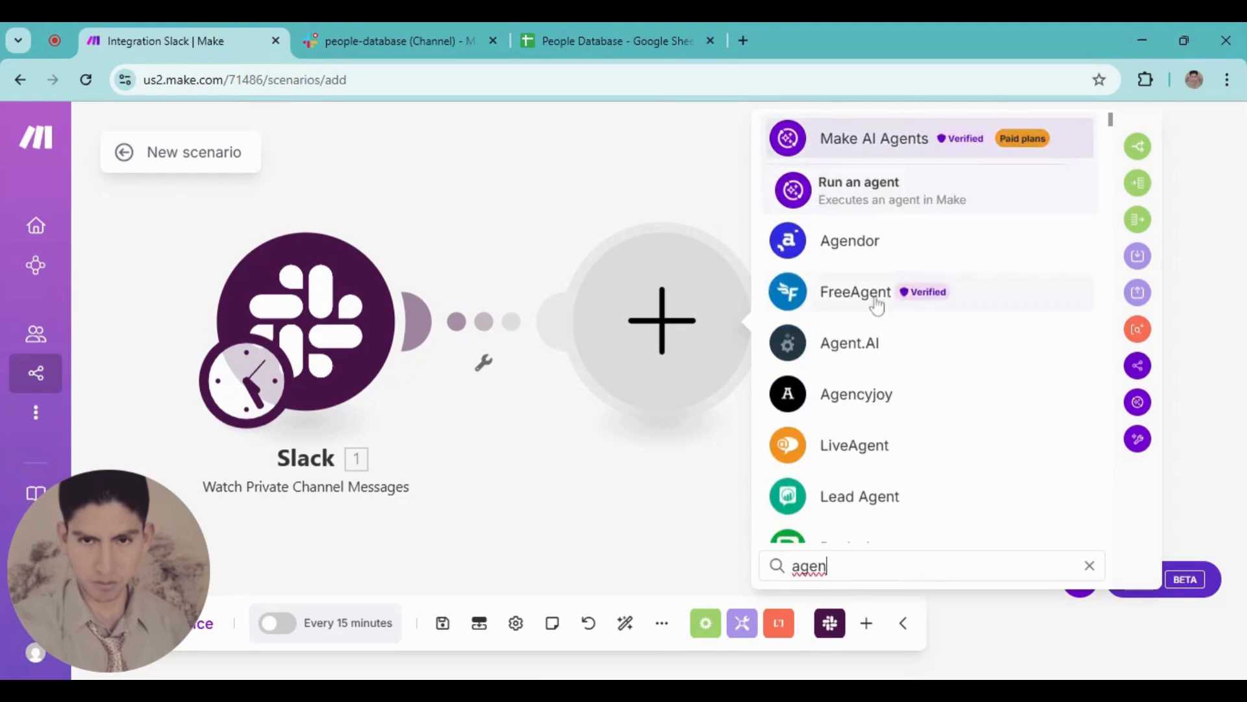
{"action": "left_click", "coordinate": [868, 195]}
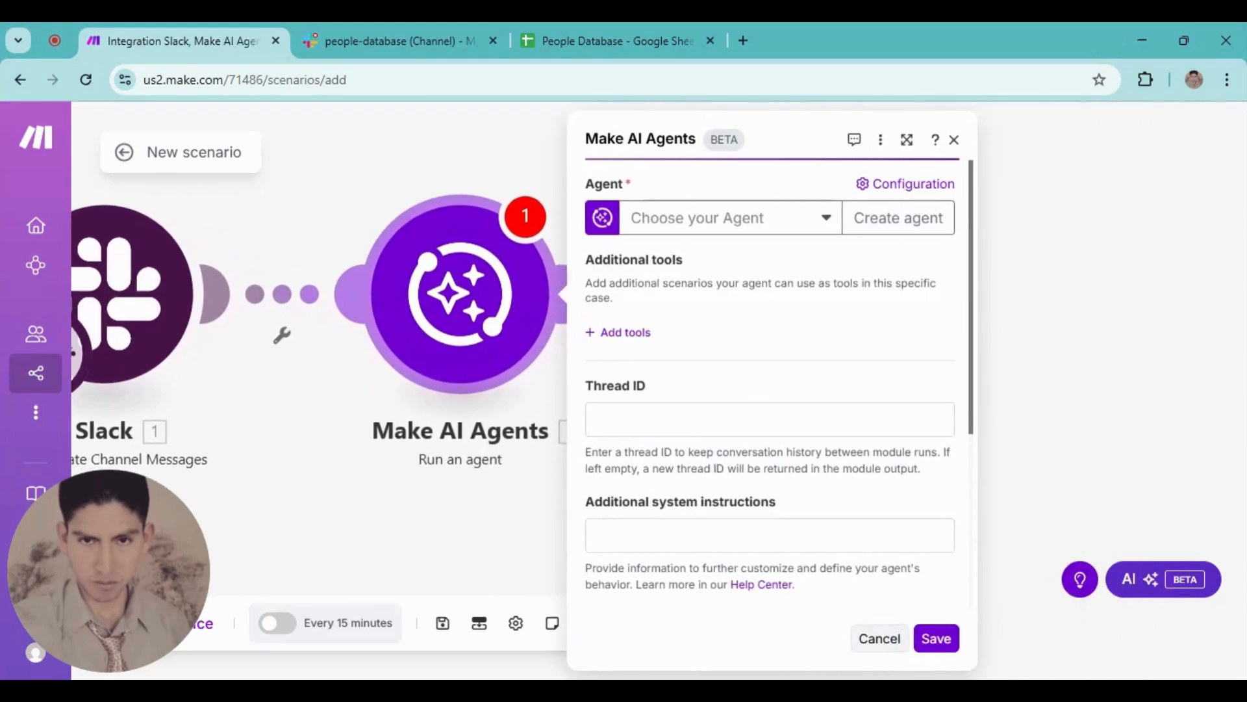
Set up a new agent using My Groq connection, the name "people database" and the llama-3.1-8b-instant model
{"action": "left_click", "coordinate": [878, 232]}
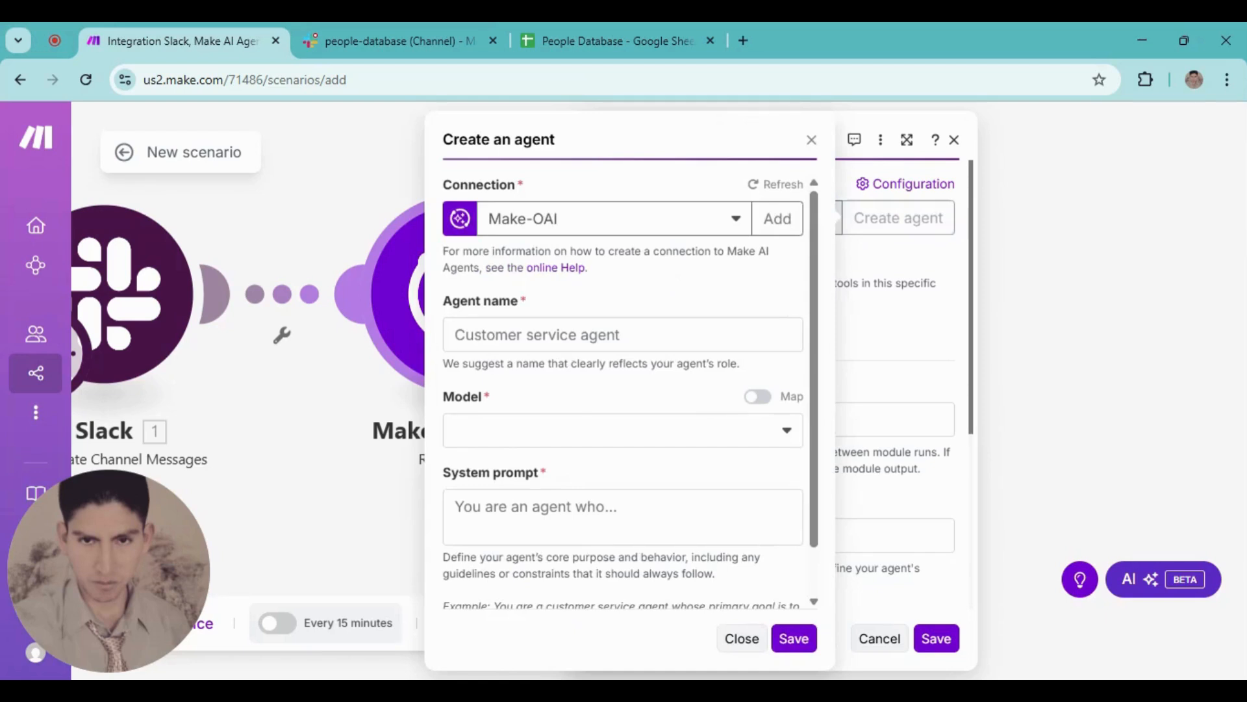
{"action": "left_click", "coordinate": [711, 219]}
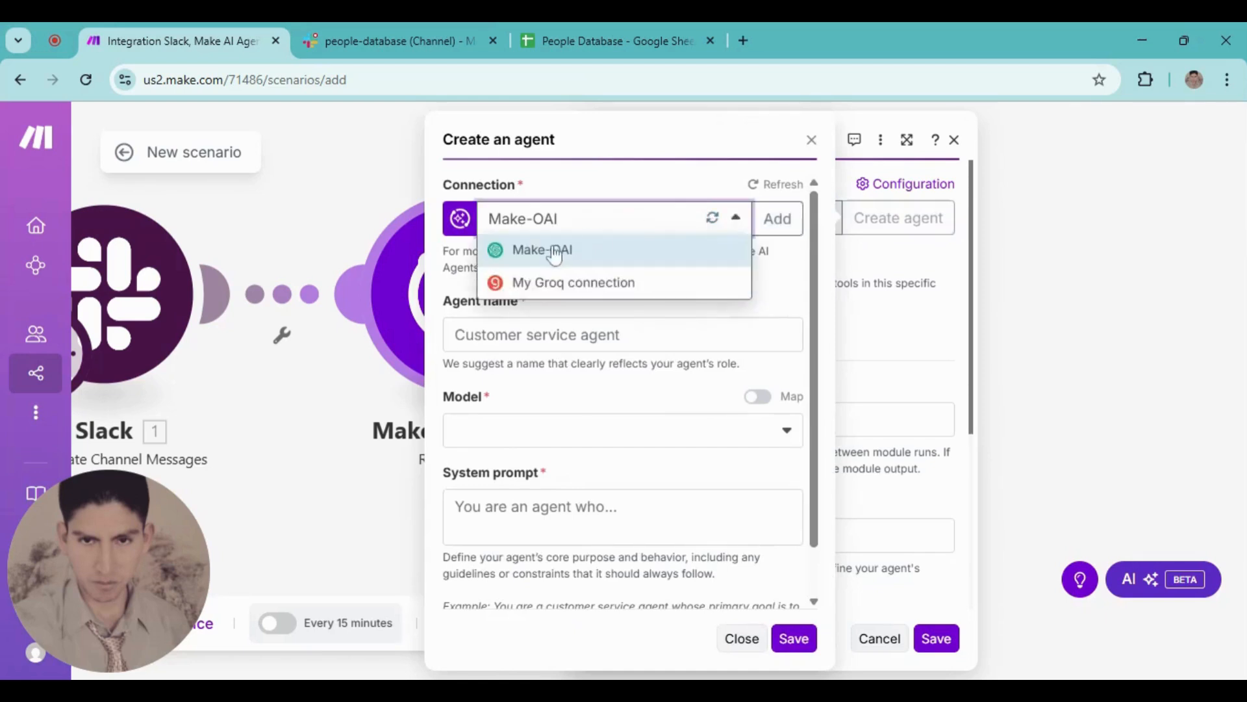
{"action": "left_click", "coordinate": [573, 284]}
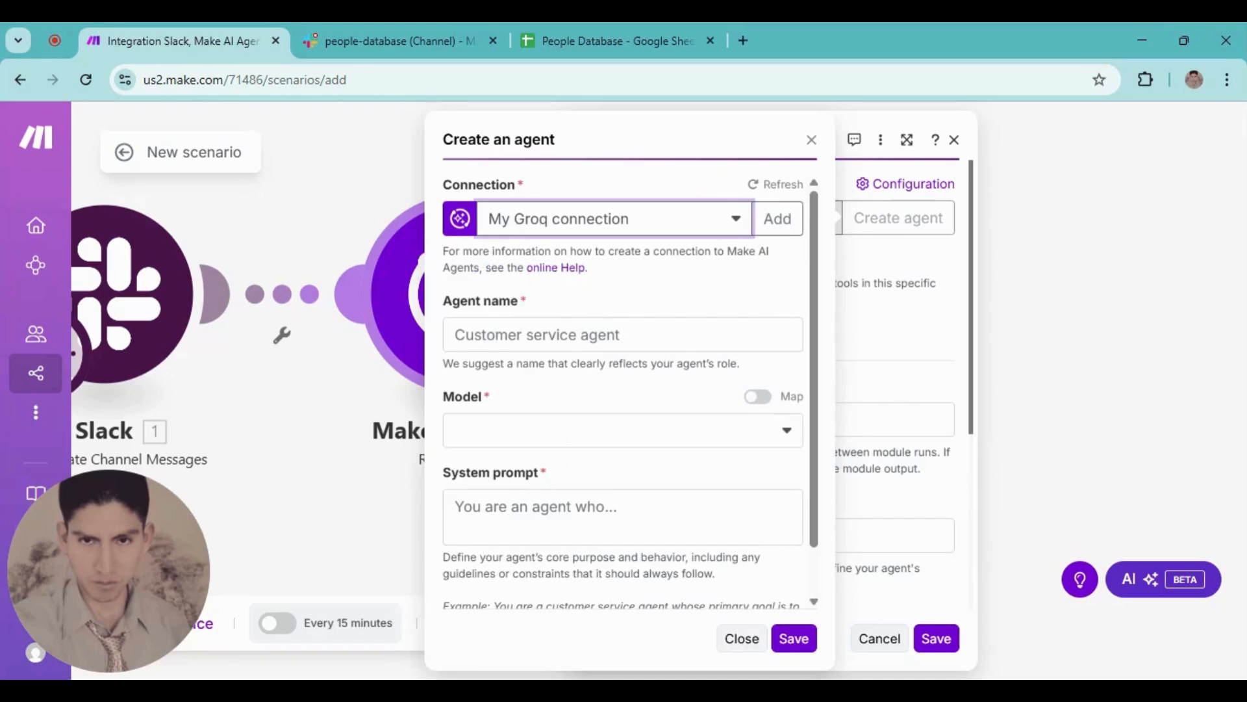
{"action": "left_click", "coordinate": [574, 334]}
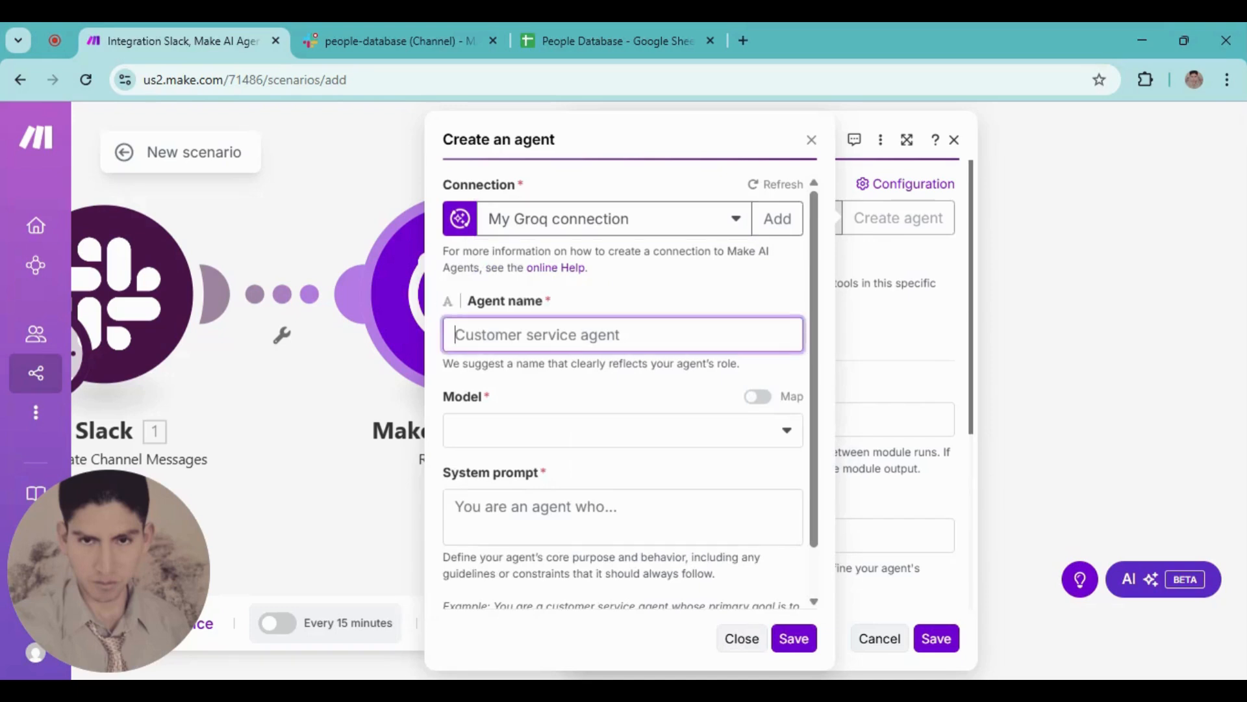
{"action": "type", "text": "people"}
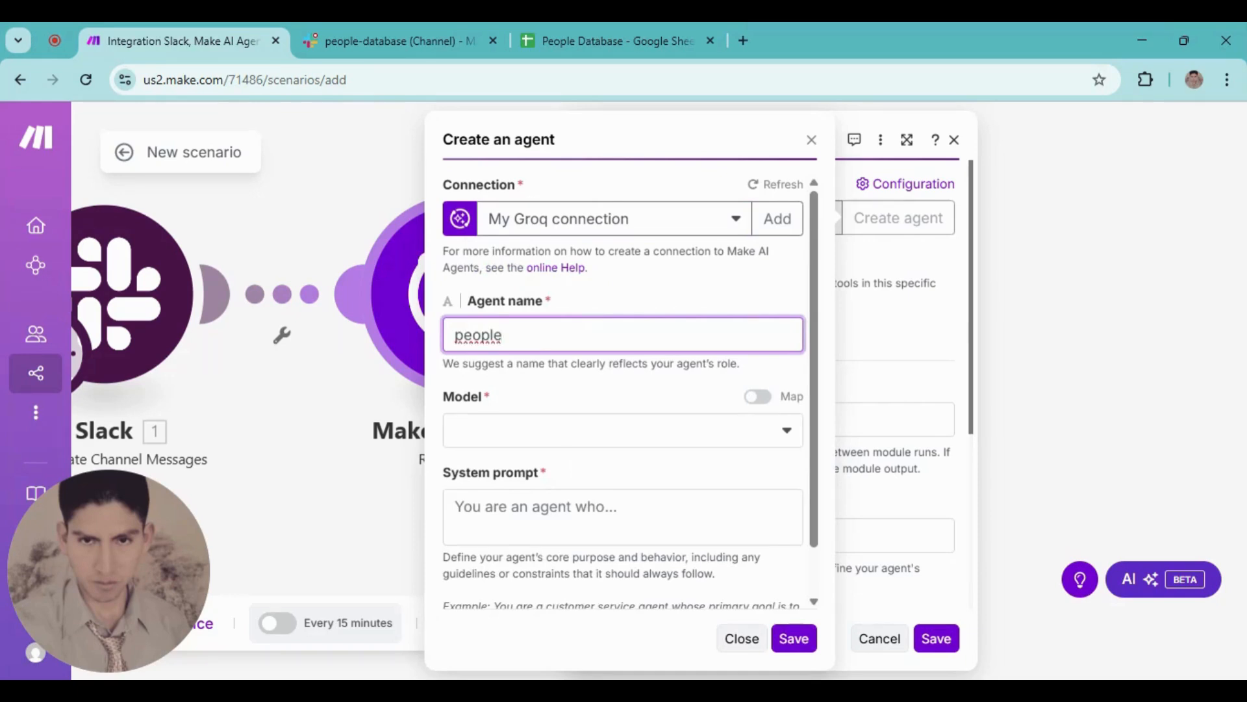
{"action": "type", "text": " database"}
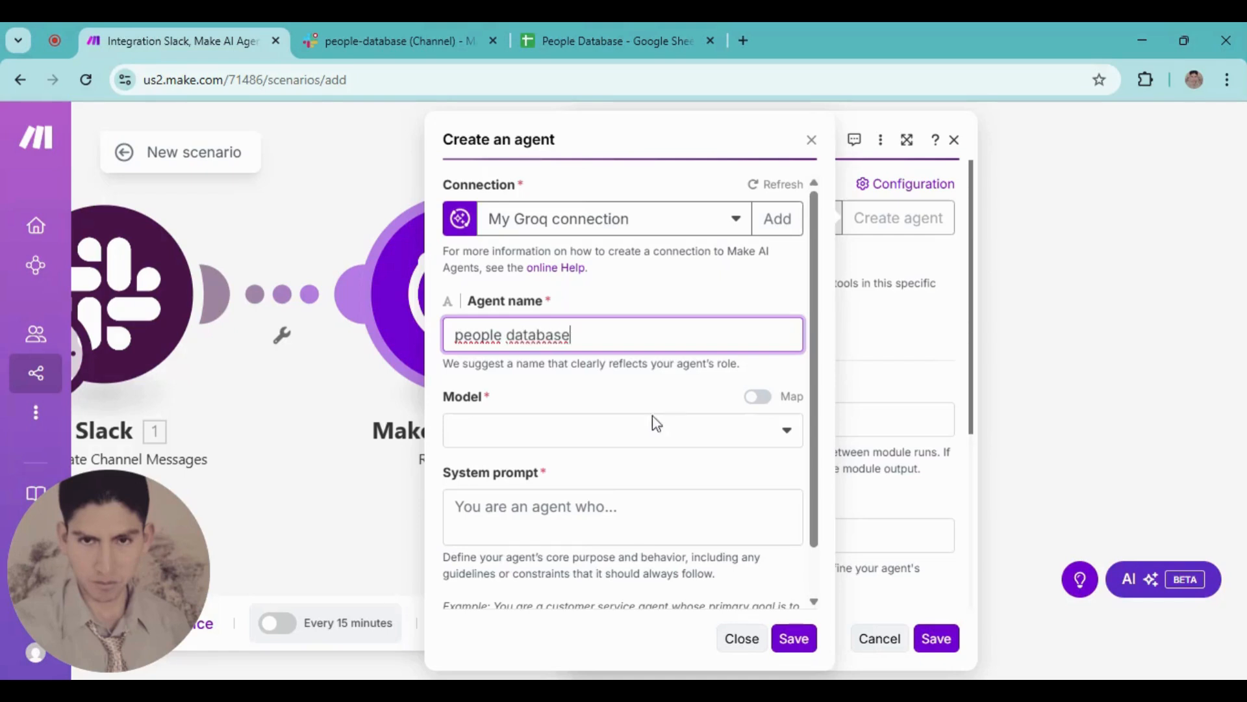
{"action": "left_click", "coordinate": [581, 435]}
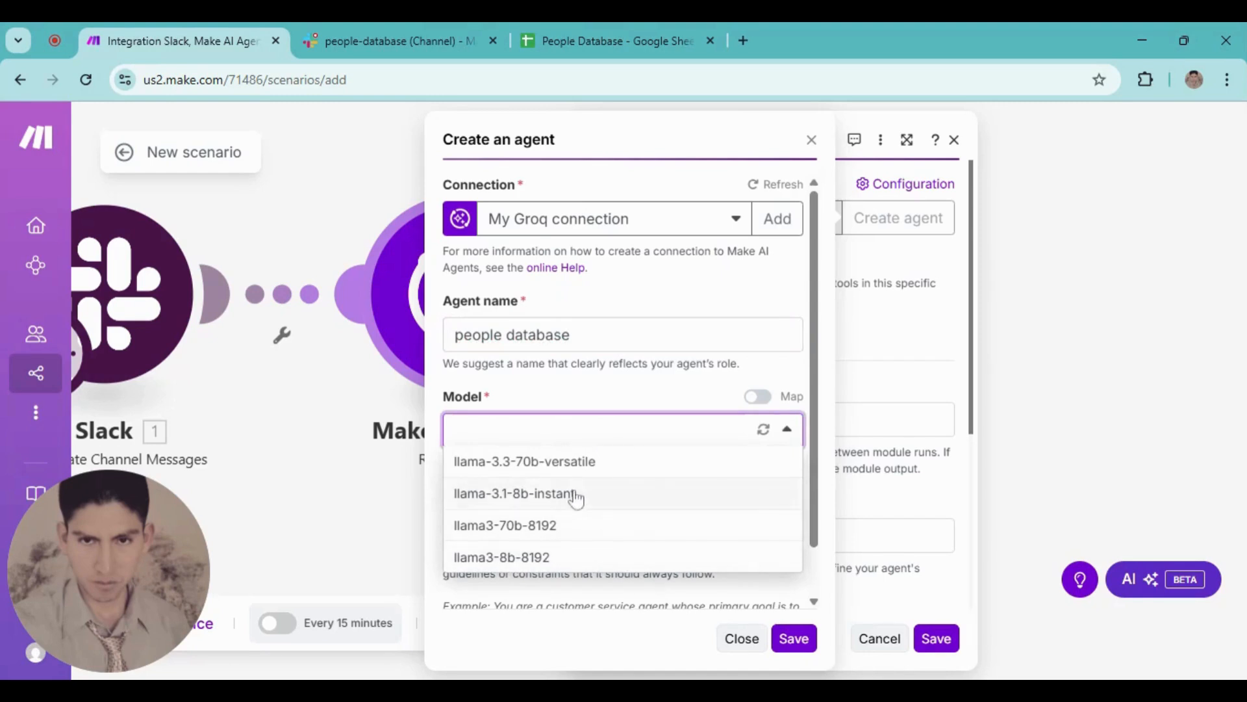
{"action": "left_click", "coordinate": [609, 495]}
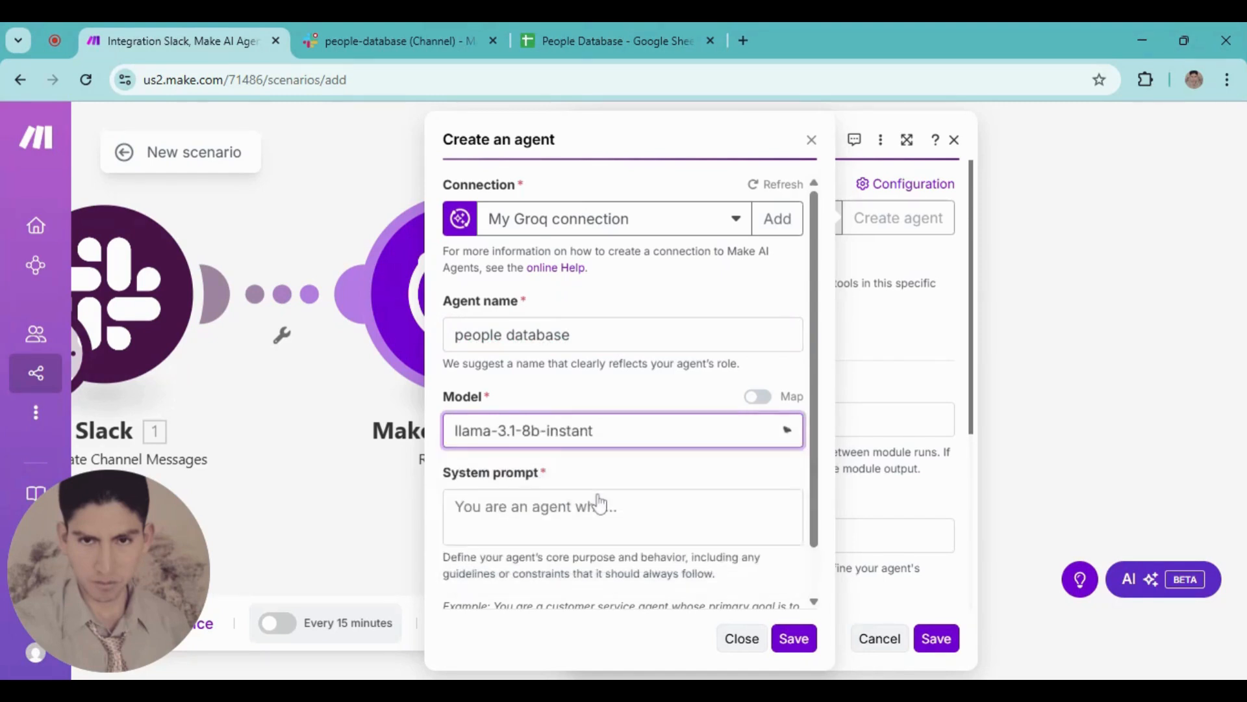
Give the new agent the system prompt "You are an agent who writes brief emails." and save both the agent and its module
{"action": "scroll", "coordinate": [559, 459], "scroll_direction": "down", "scroll_amount": 1}
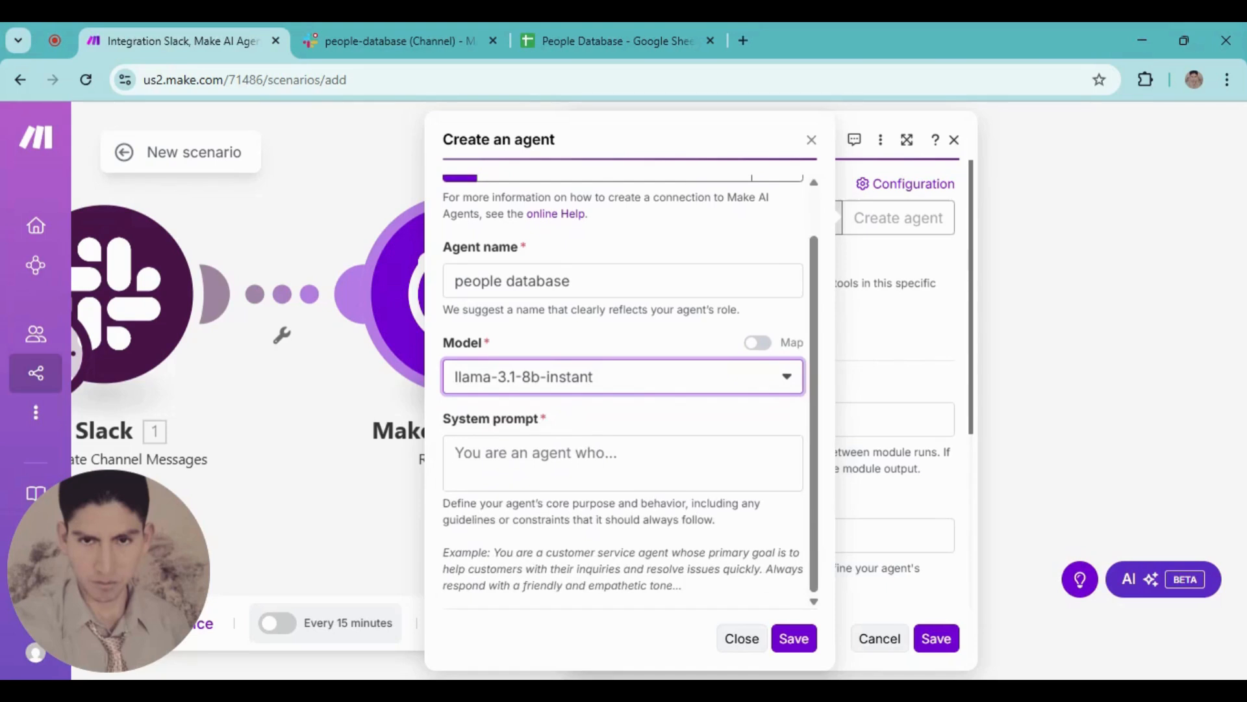
{"action": "left_click", "coordinate": [560, 460]}
{"action": "key", "text": "alt+Tab"}
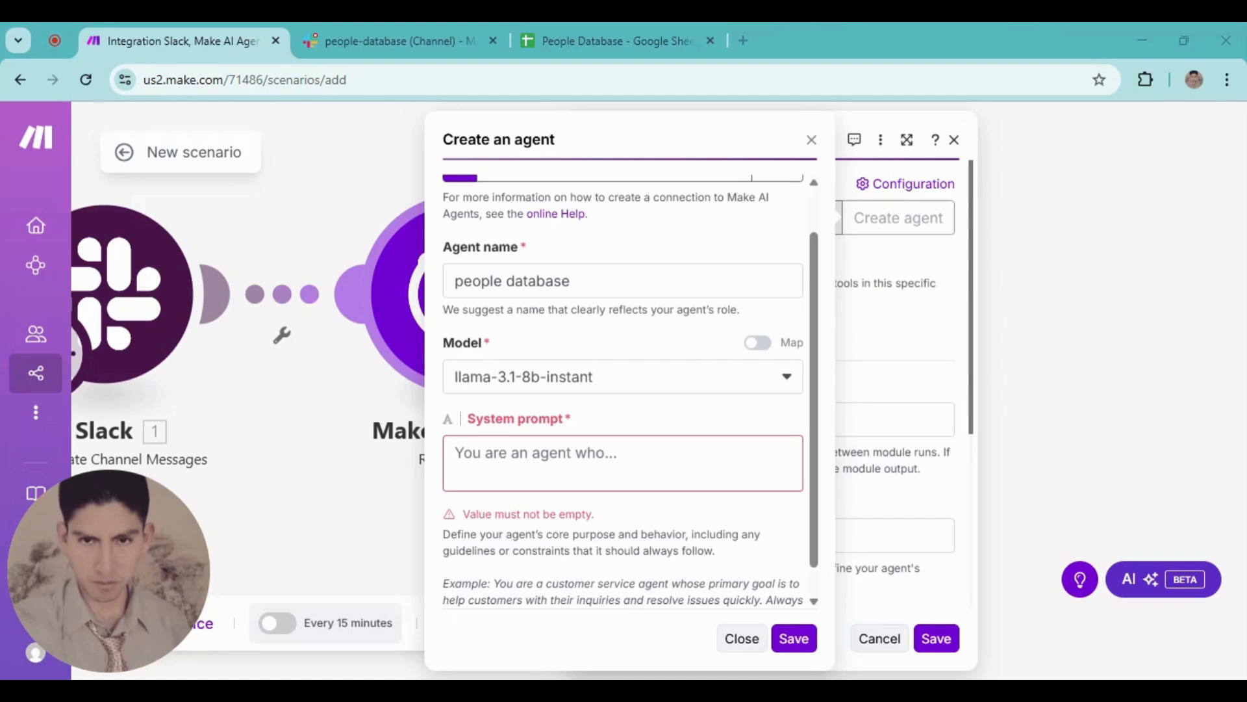
{"action": "left_click", "coordinate": [971, 38]}
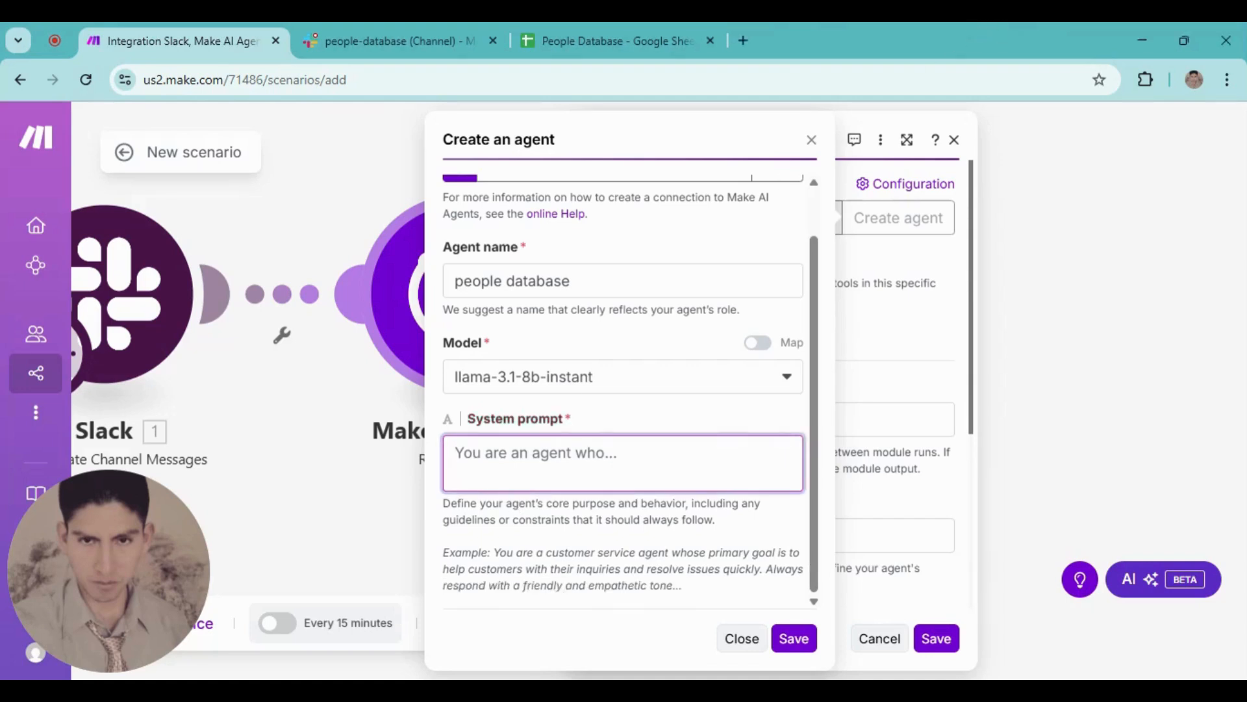
{"action": "type", "text": "You are an agent who writes brief emails."}
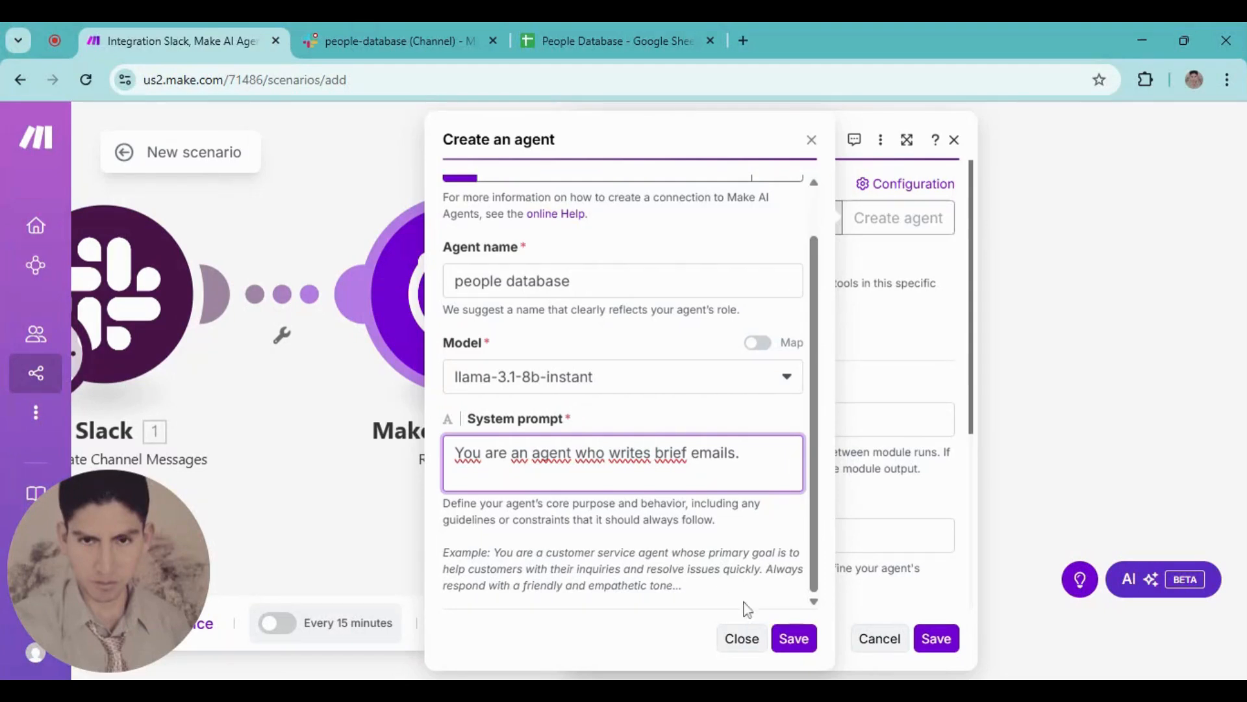
{"action": "left_click", "coordinate": [802, 639]}
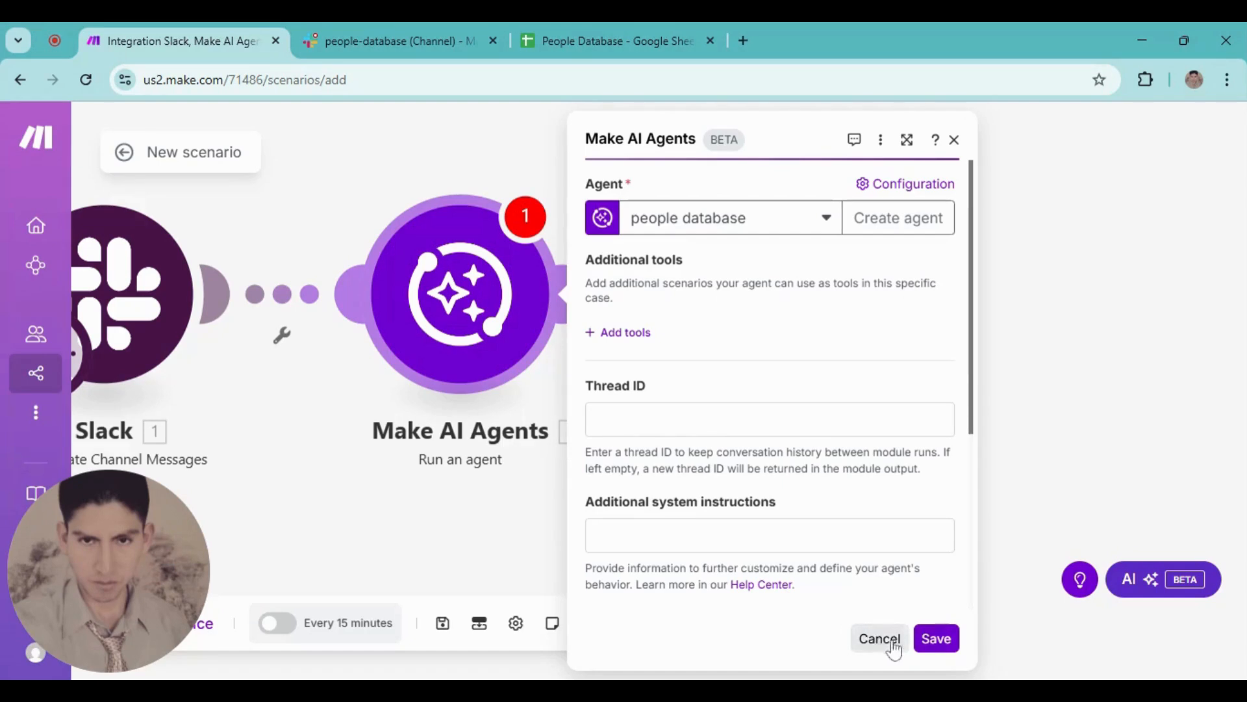
{"action": "left_click", "coordinate": [936, 639]}
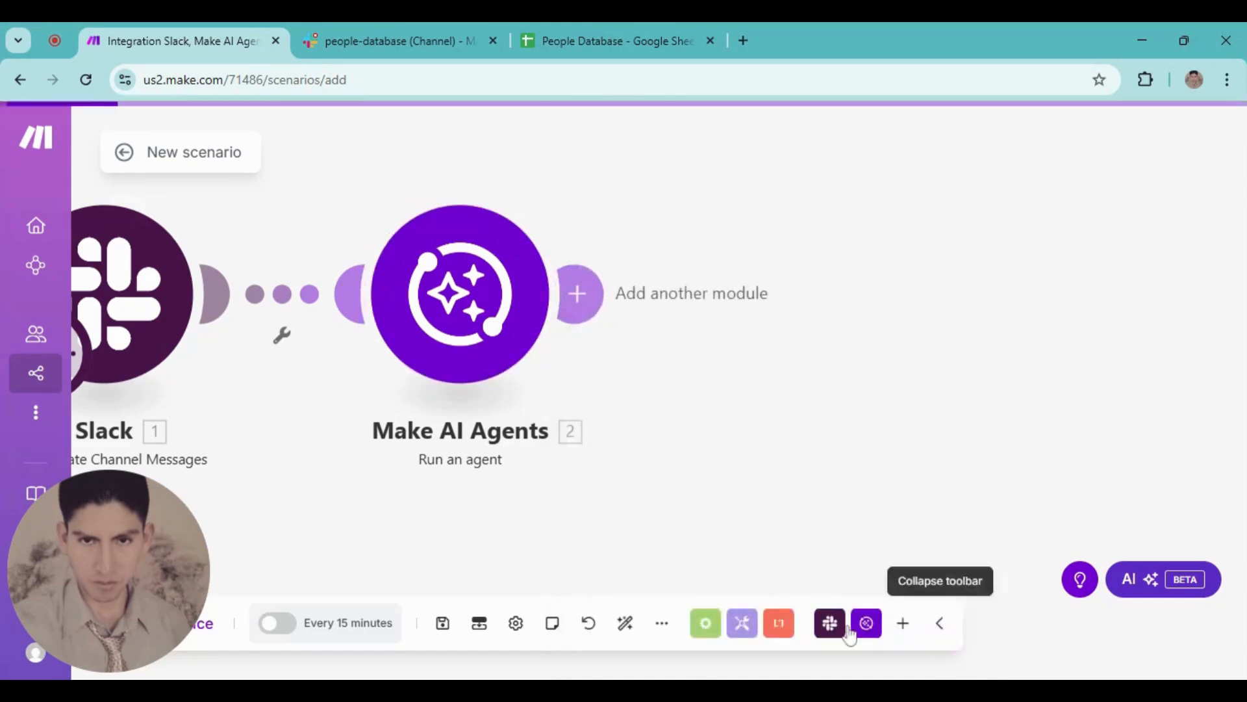
Save the Slack and AI agent scenario, and create a new scenario from the scenario list
{"action": "left_click", "coordinate": [443, 625]}
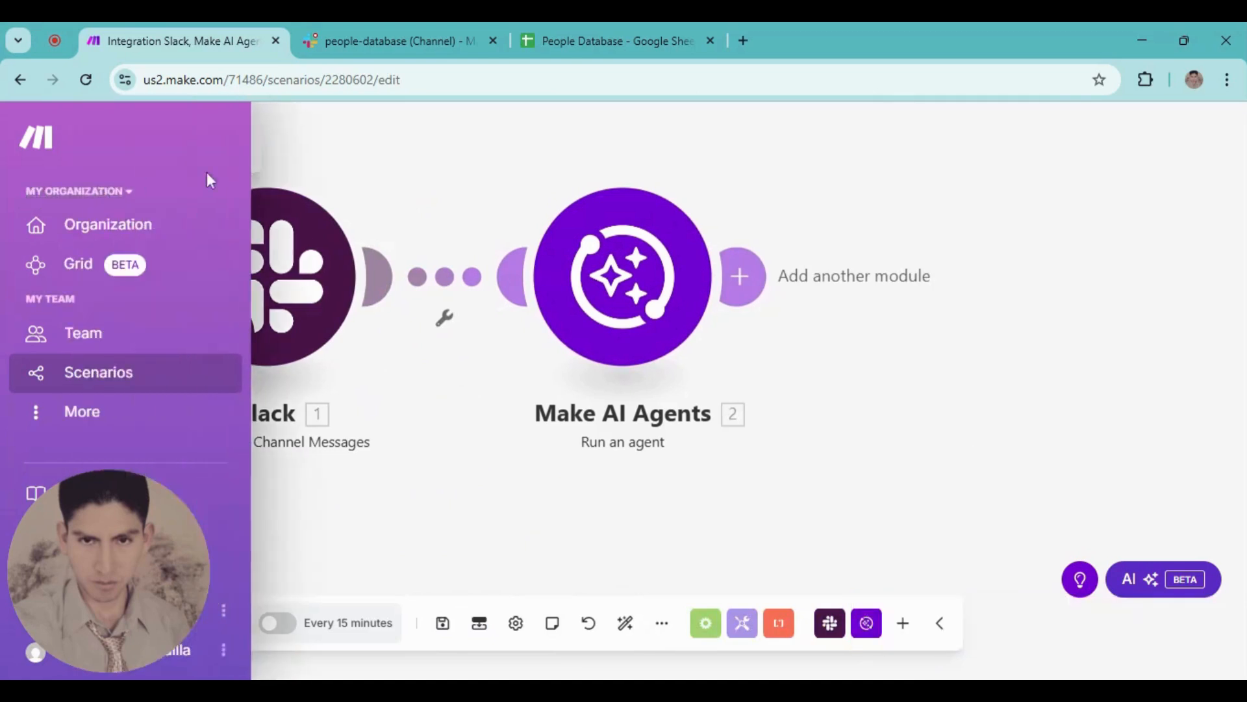
{"action": "left_click", "coordinate": [123, 153]}
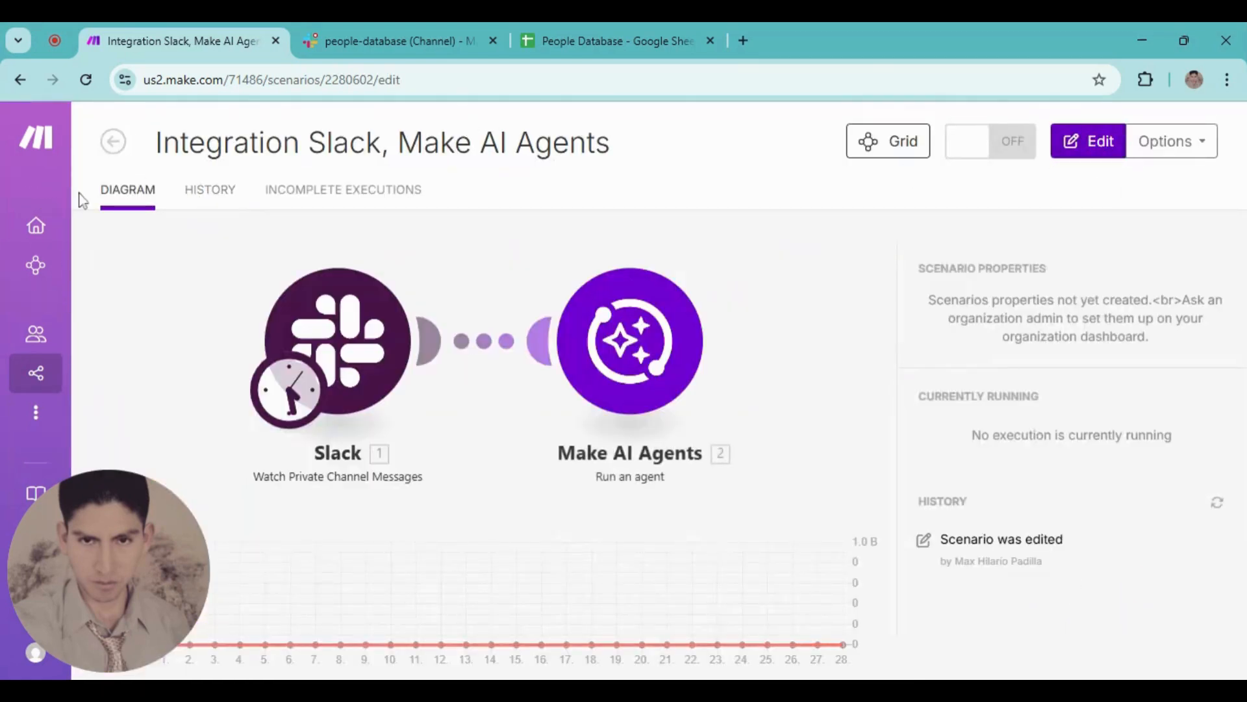
{"action": "left_click", "coordinate": [113, 141]}
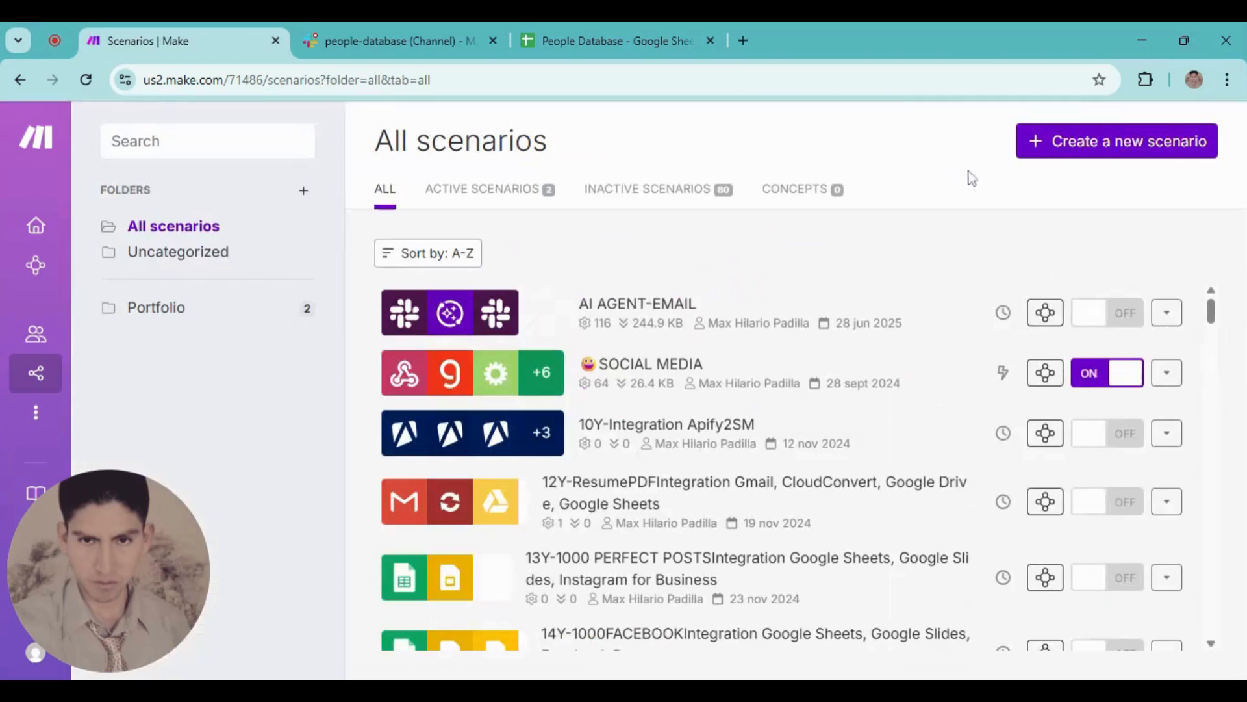
{"action": "left_click", "coordinate": [1047, 150]}
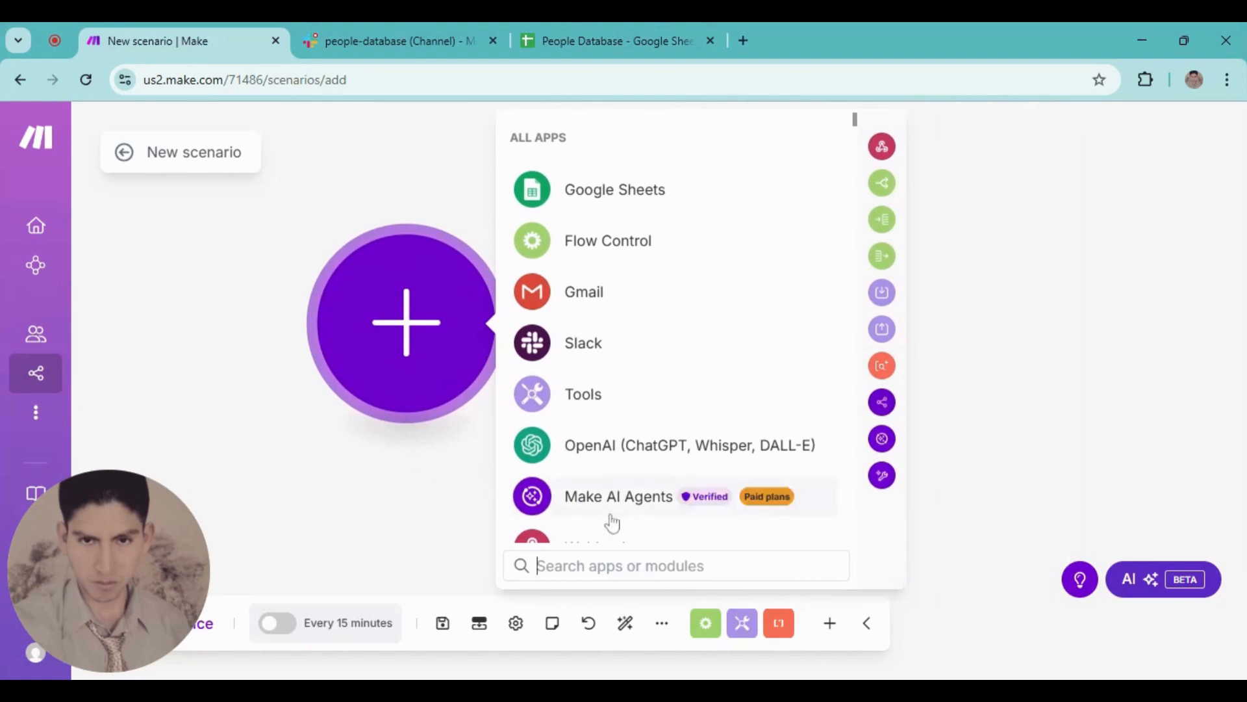
Add the Google Sheets Search Rows module as the first module of the new scenario
{"action": "left_click", "coordinate": [596, 204]}
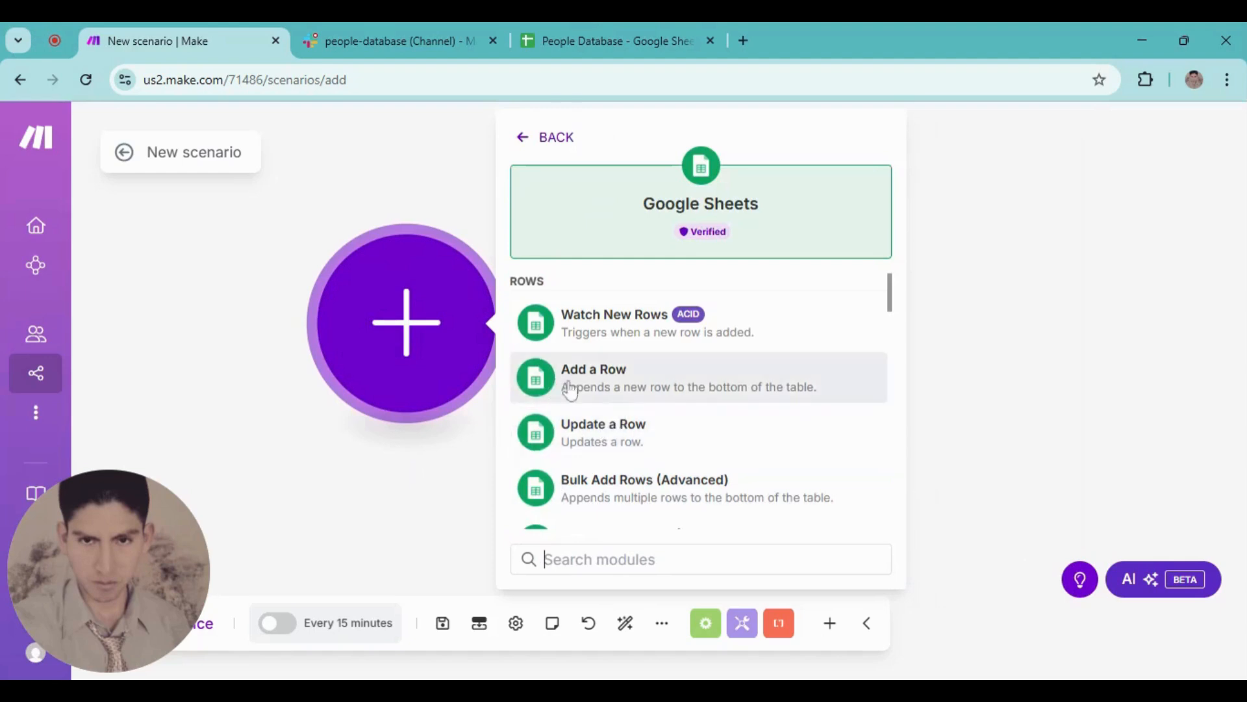
{"action": "scroll", "coordinate": [640, 461], "scroll_direction": "down", "scroll_amount": 3}
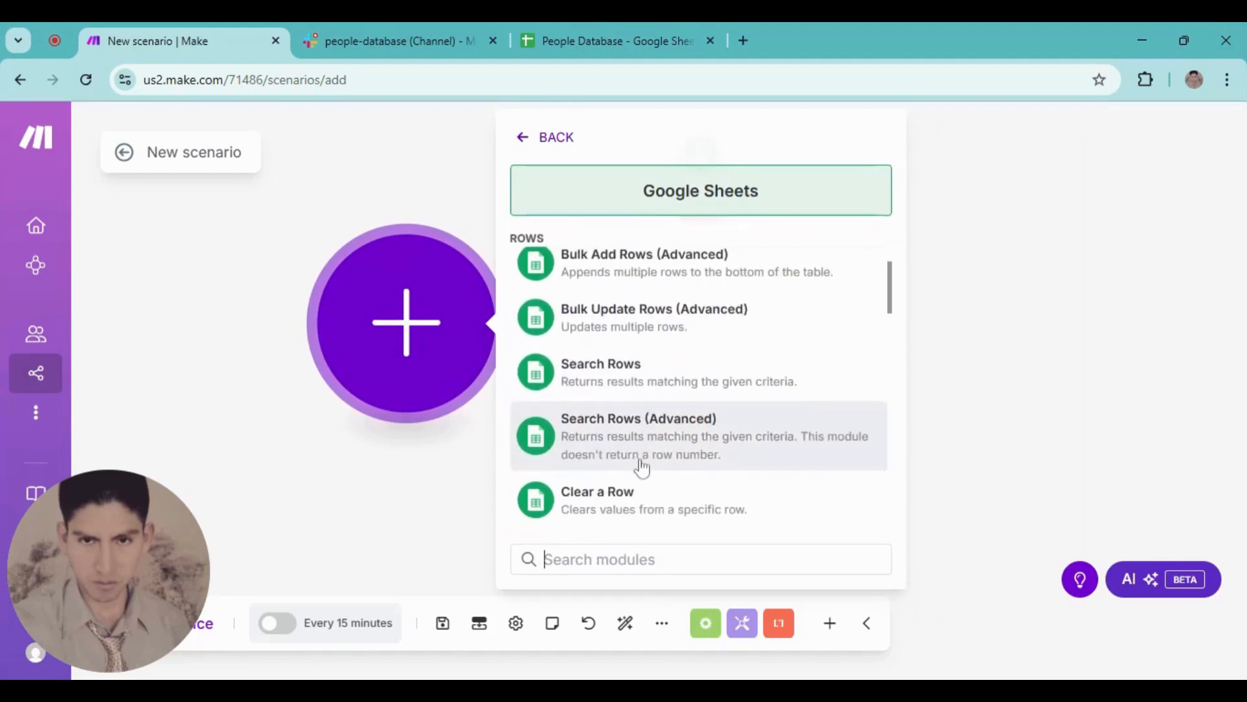
{"action": "left_click", "coordinate": [599, 369]}
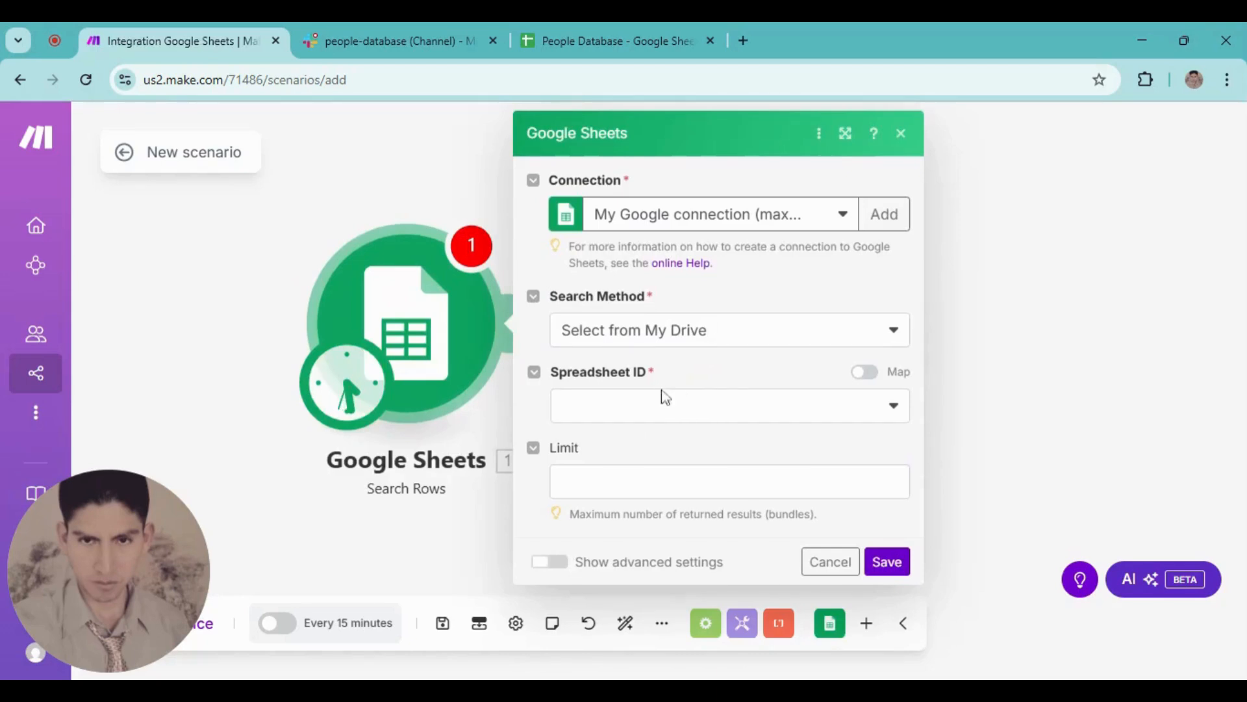
Review the People Database sheet in Google Sheets, and back in Make set Search Rows to that spreadsheet's Sheet1 from My Drive and save
{"action": "left_click", "coordinate": [590, 44]}
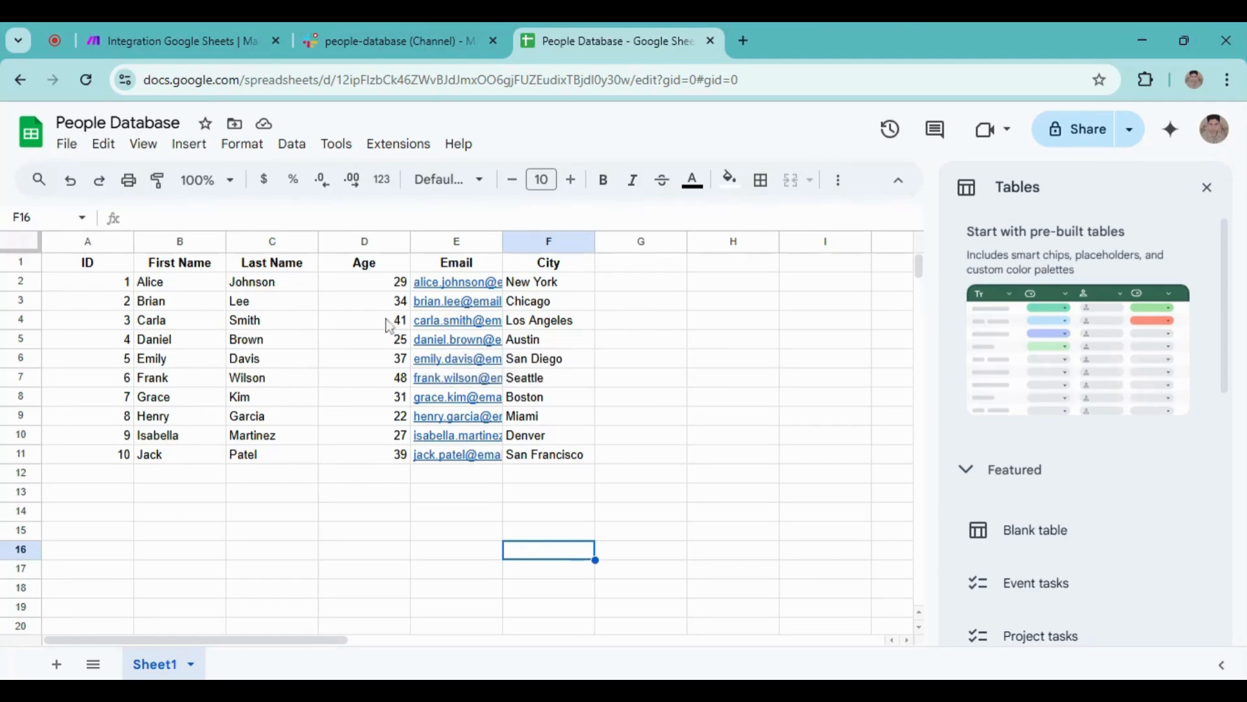
{"action": "left_click", "coordinate": [215, 29]}
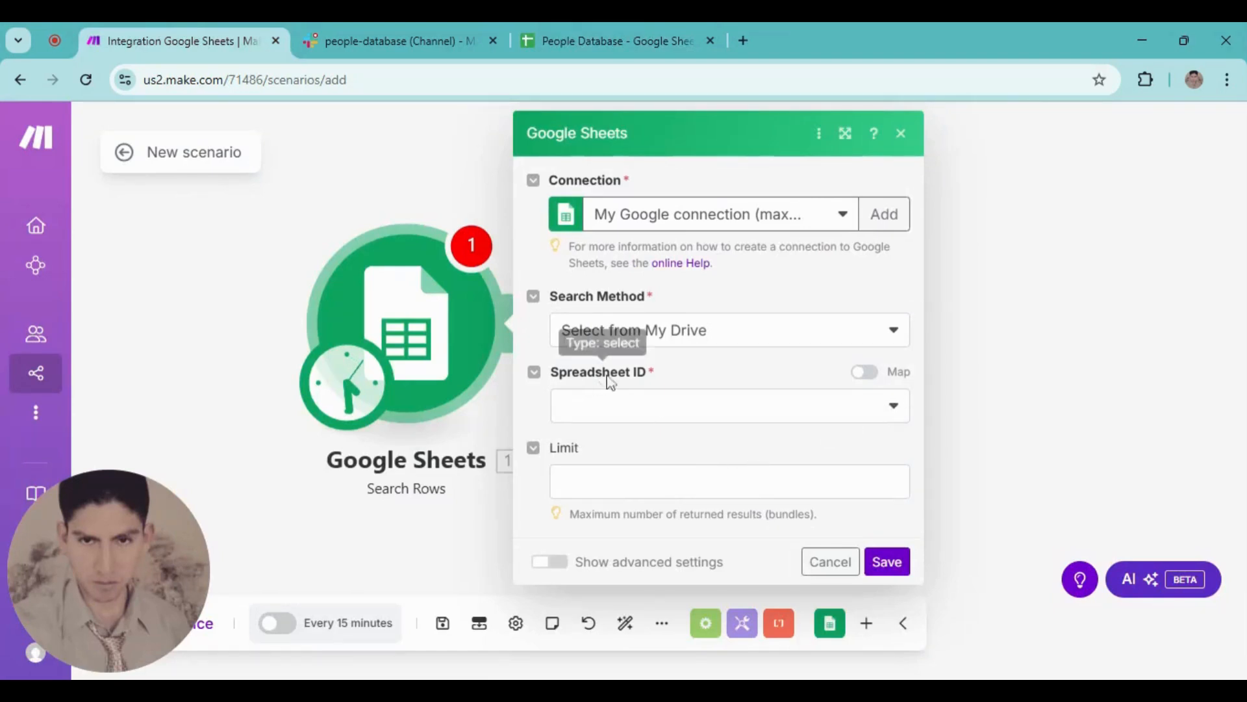
{"action": "left_click", "coordinate": [669, 338]}
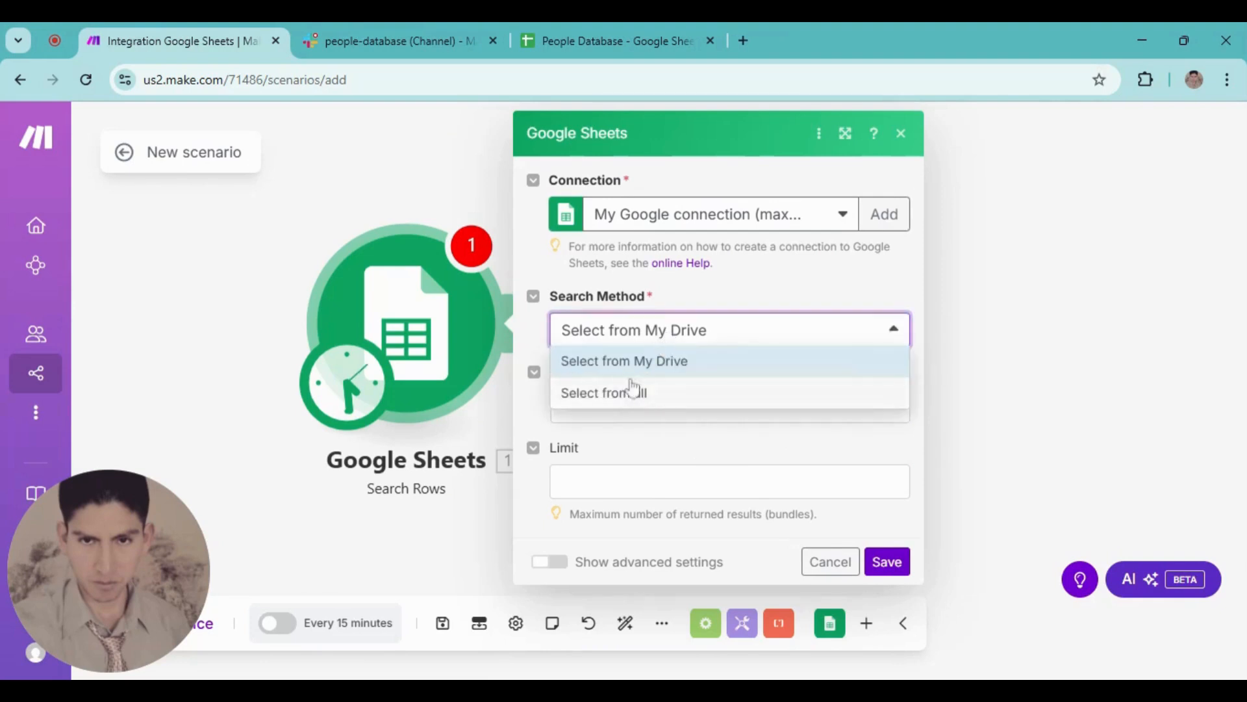
{"action": "left_click", "coordinate": [537, 342]}
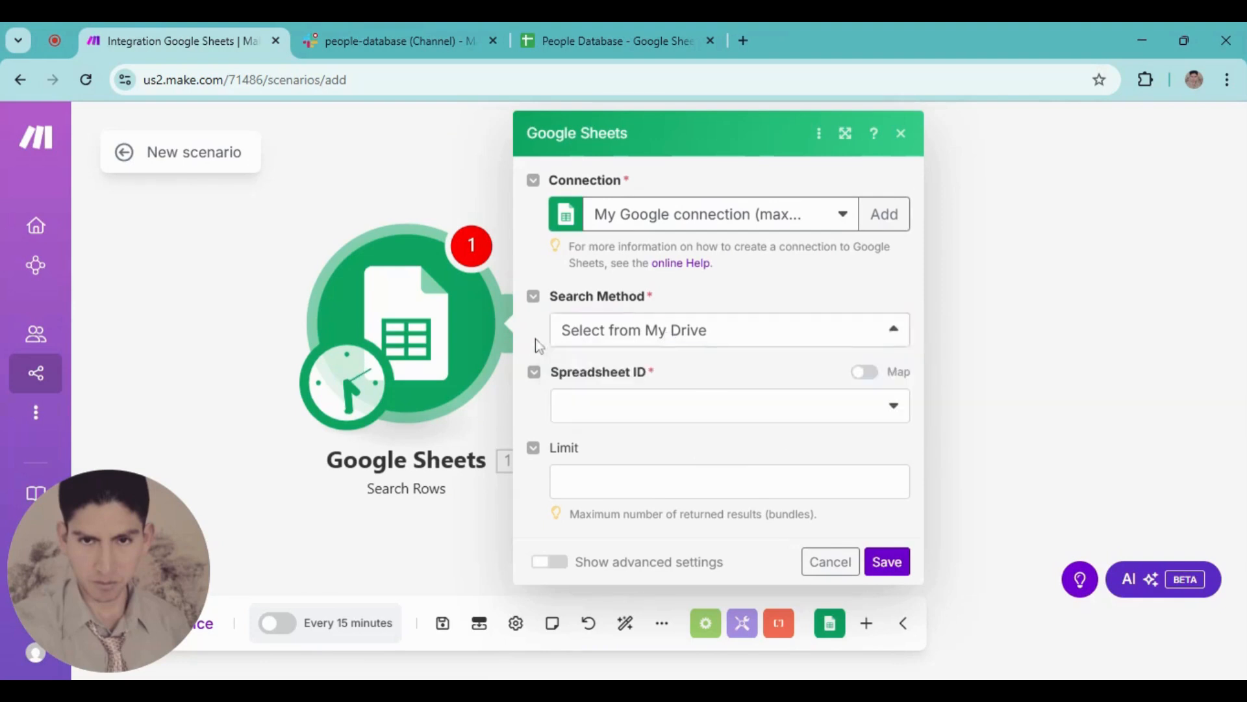
{"action": "left_click", "coordinate": [699, 408]}
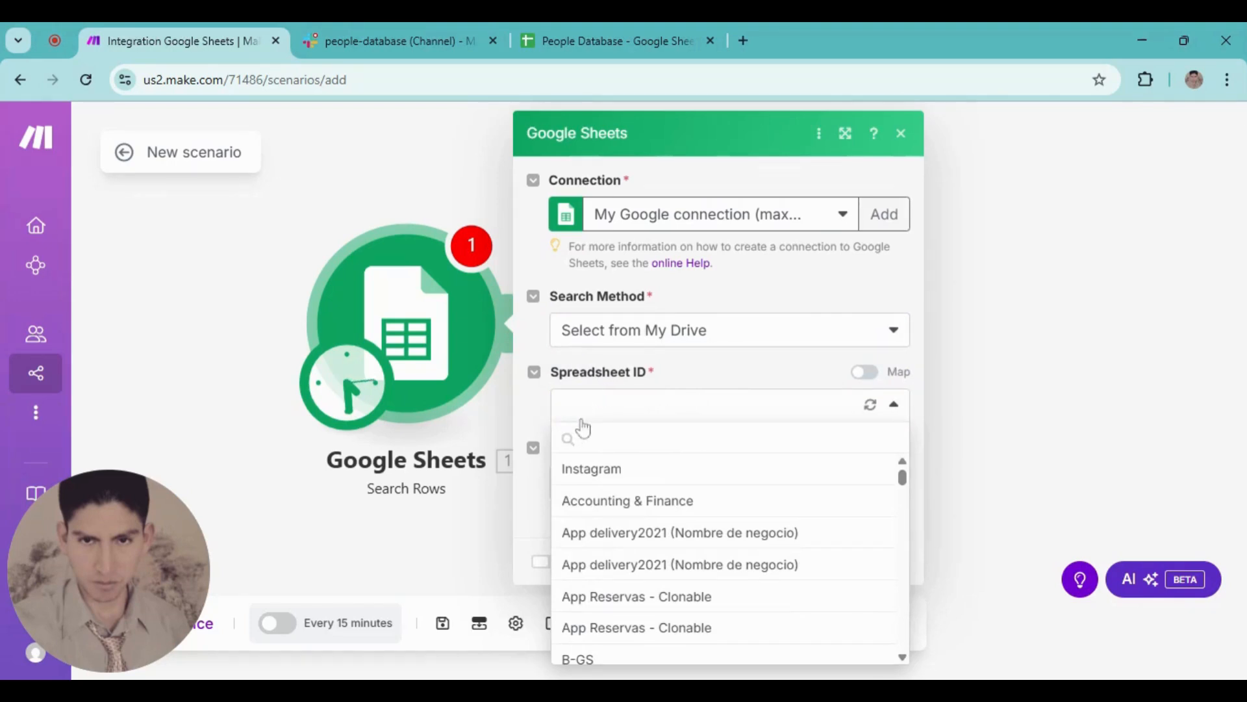
{"action": "scroll", "coordinate": [583, 428], "scroll_direction": "down", "scroll_amount": 1}
{"action": "type", "text": "people da"}
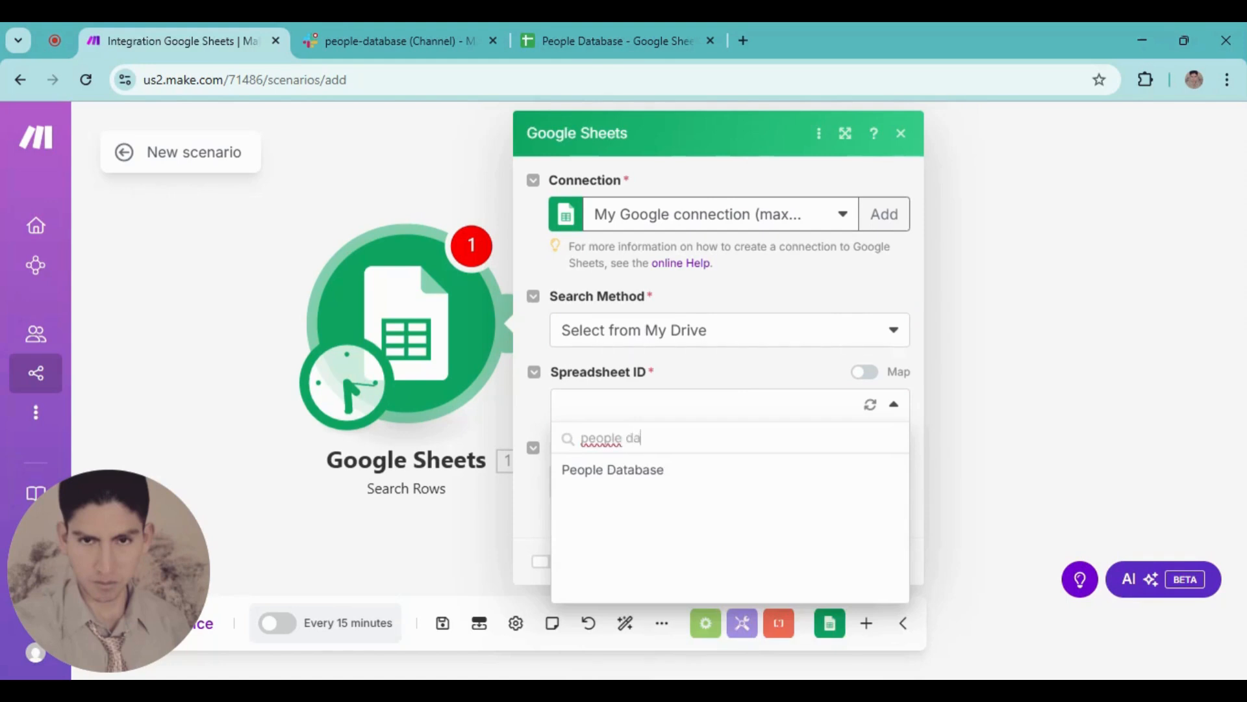
{"action": "type", "text": "t"}
{"action": "left_click", "coordinate": [650, 476]}
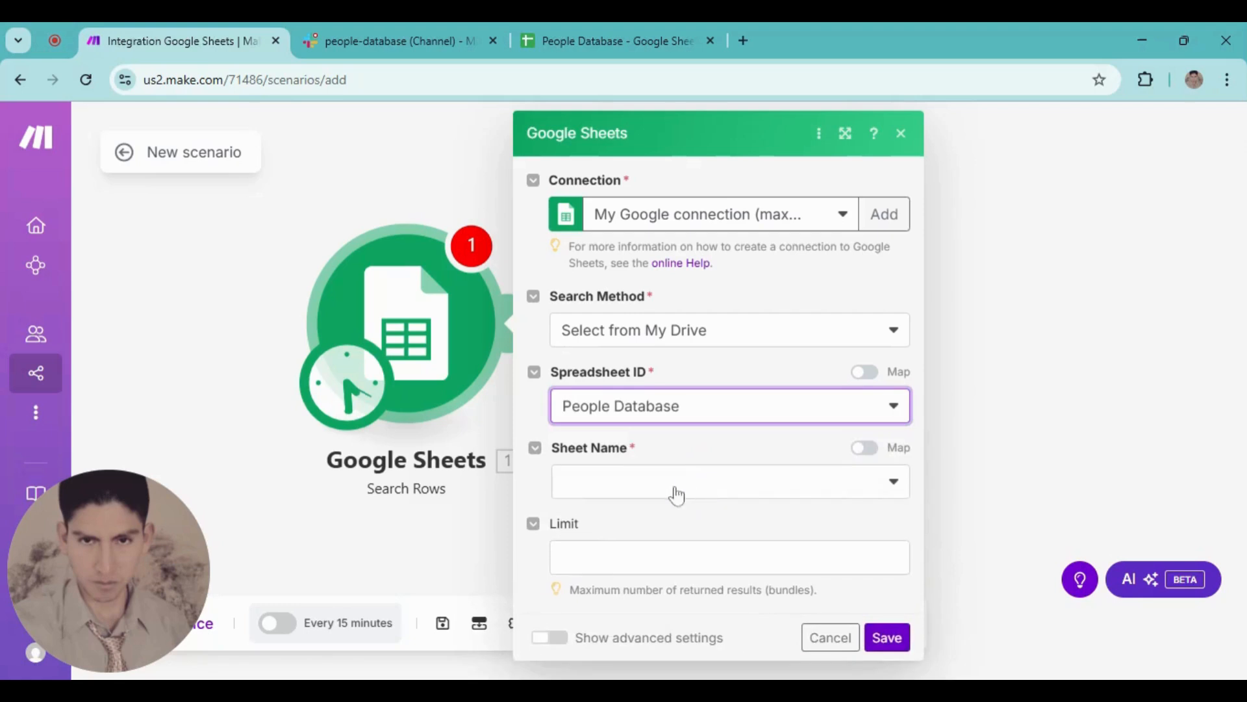
{"action": "left_click", "coordinate": [610, 481]}
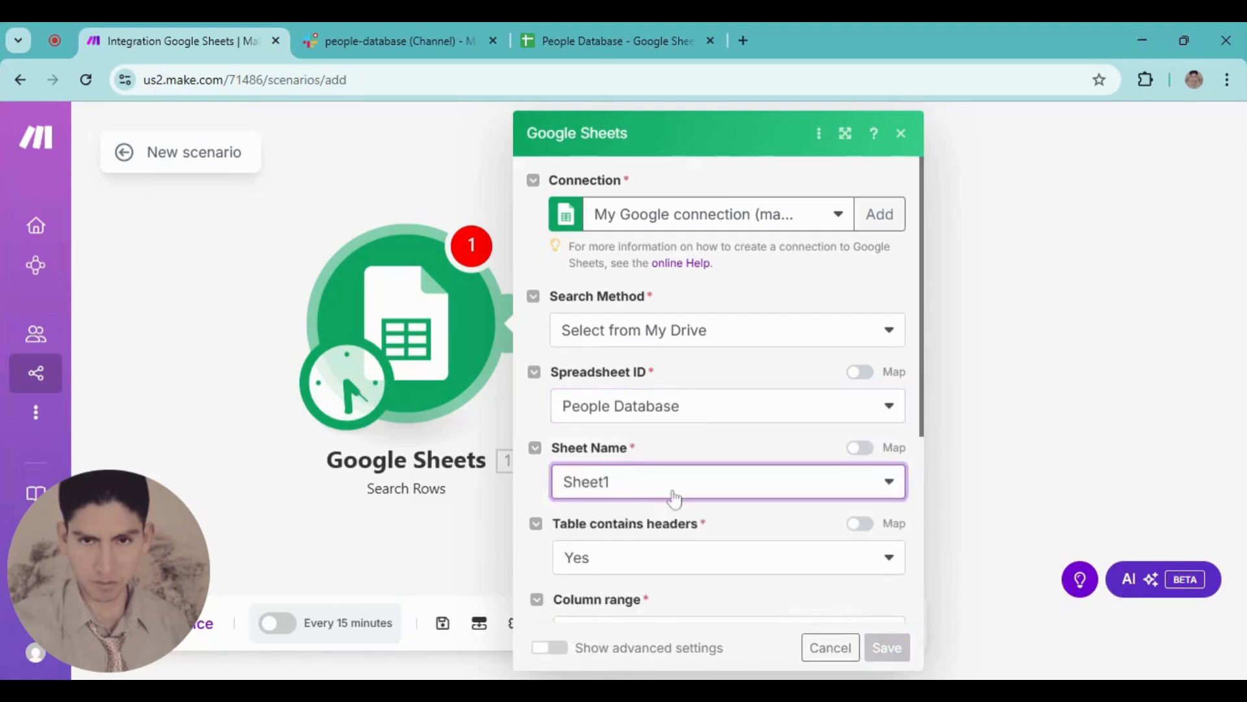
{"action": "scroll", "coordinate": [676, 520], "scroll_direction": "down", "scroll_amount": 8}
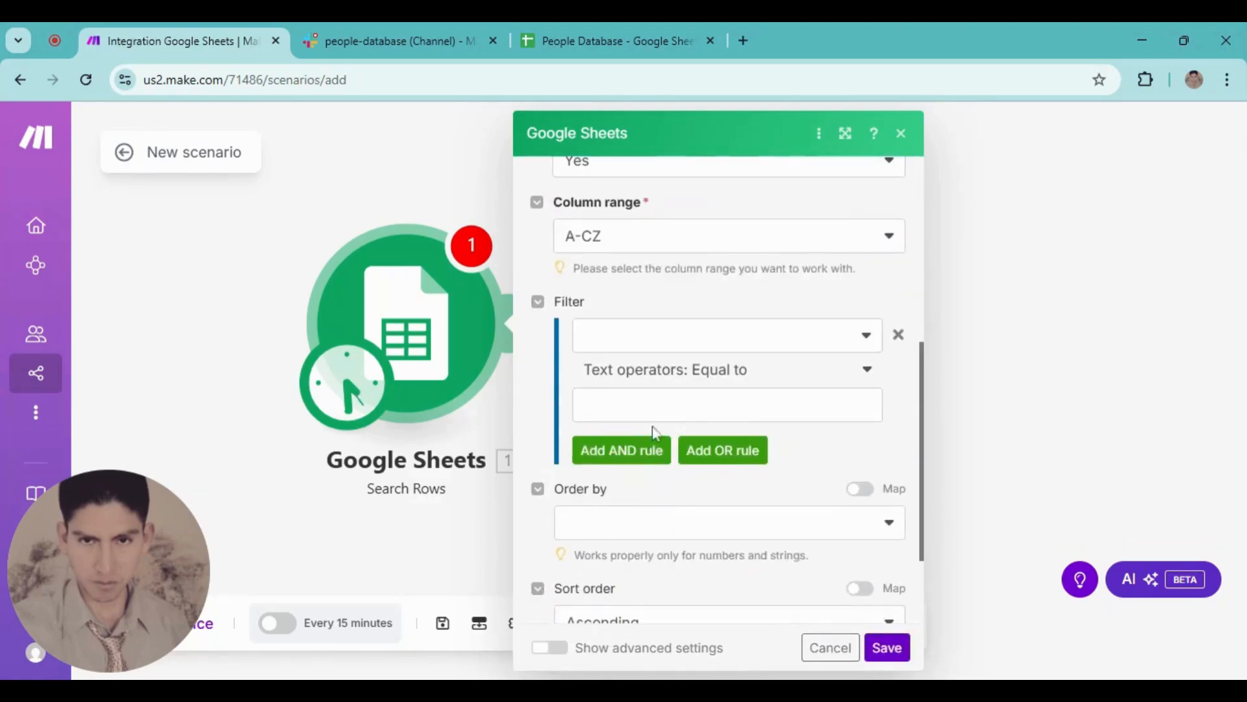
{"action": "left_click", "coordinate": [887, 648]}
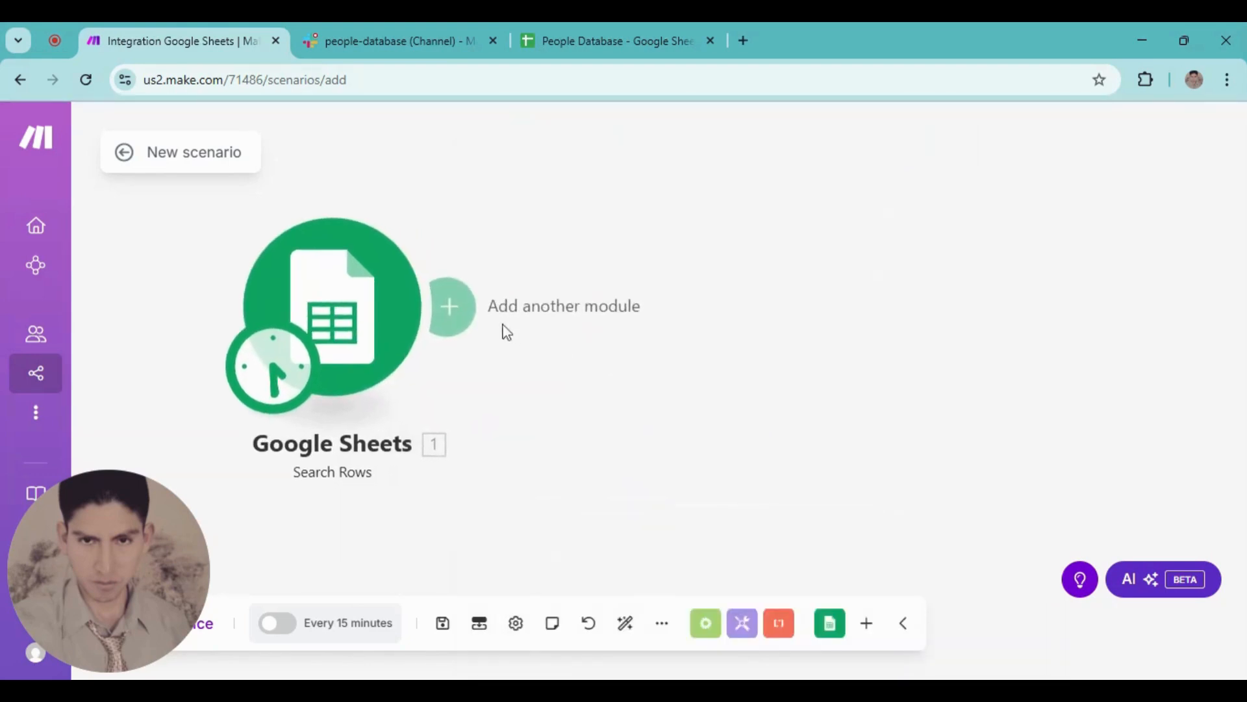
Add the Scenarios "Return output" module after the Google Sheets module
{"action": "left_click", "coordinate": [462, 311]}
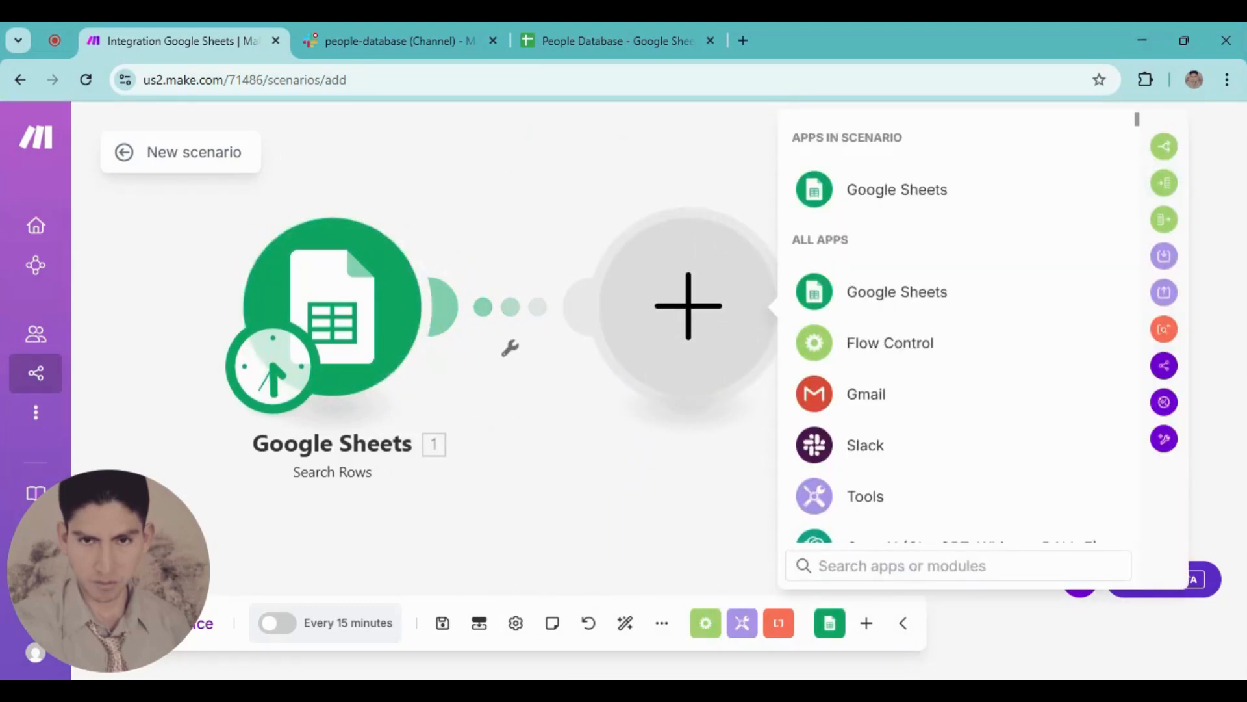
{"action": "type", "text": "sc"}
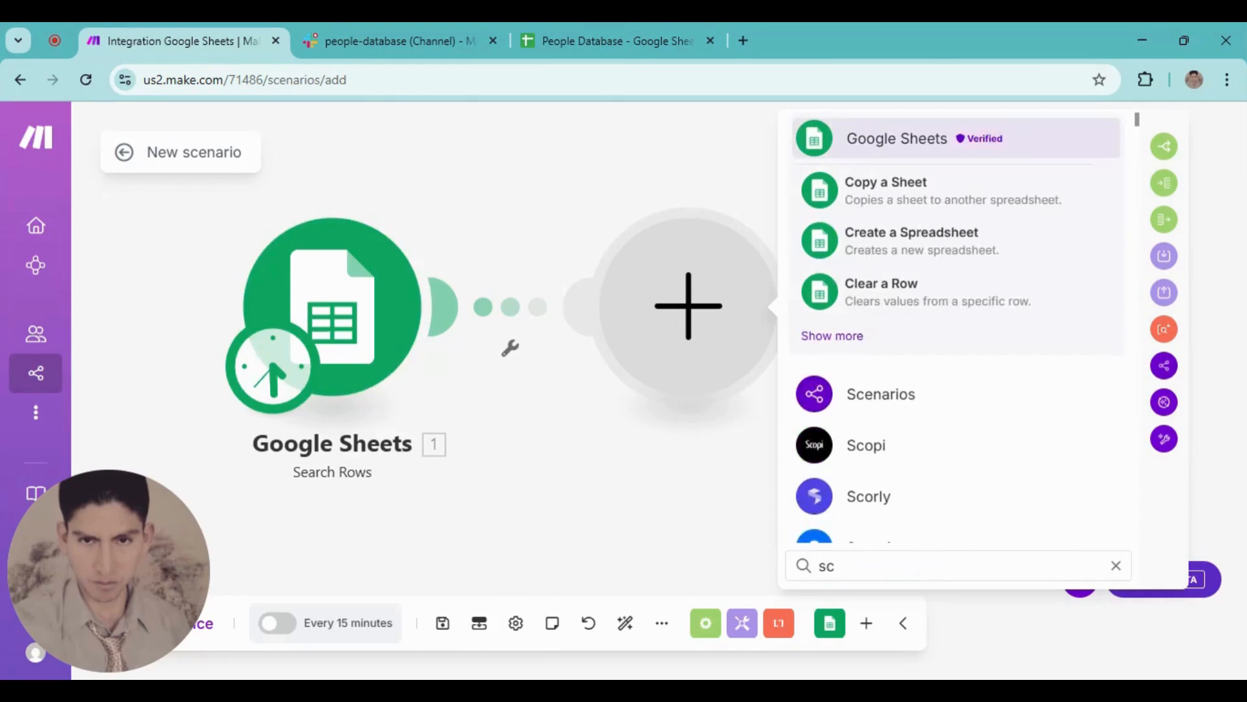
{"action": "left_click", "coordinate": [917, 400]}
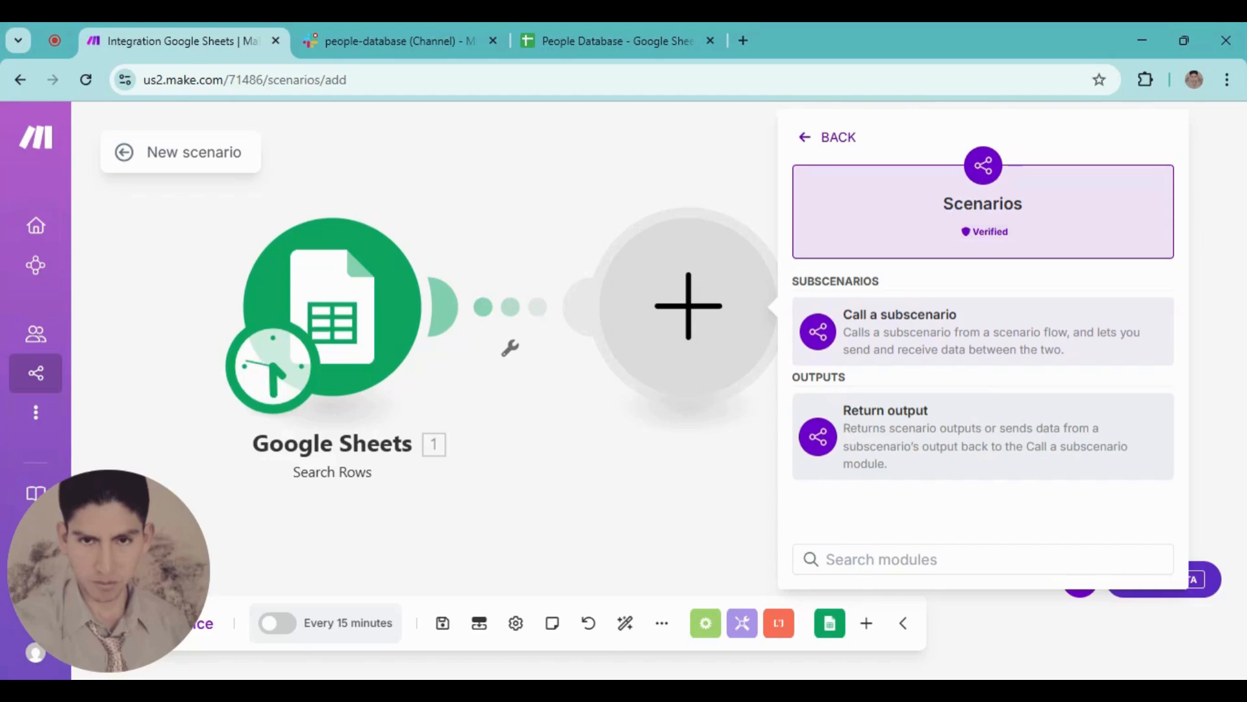
{"action": "left_click", "coordinate": [859, 435]}
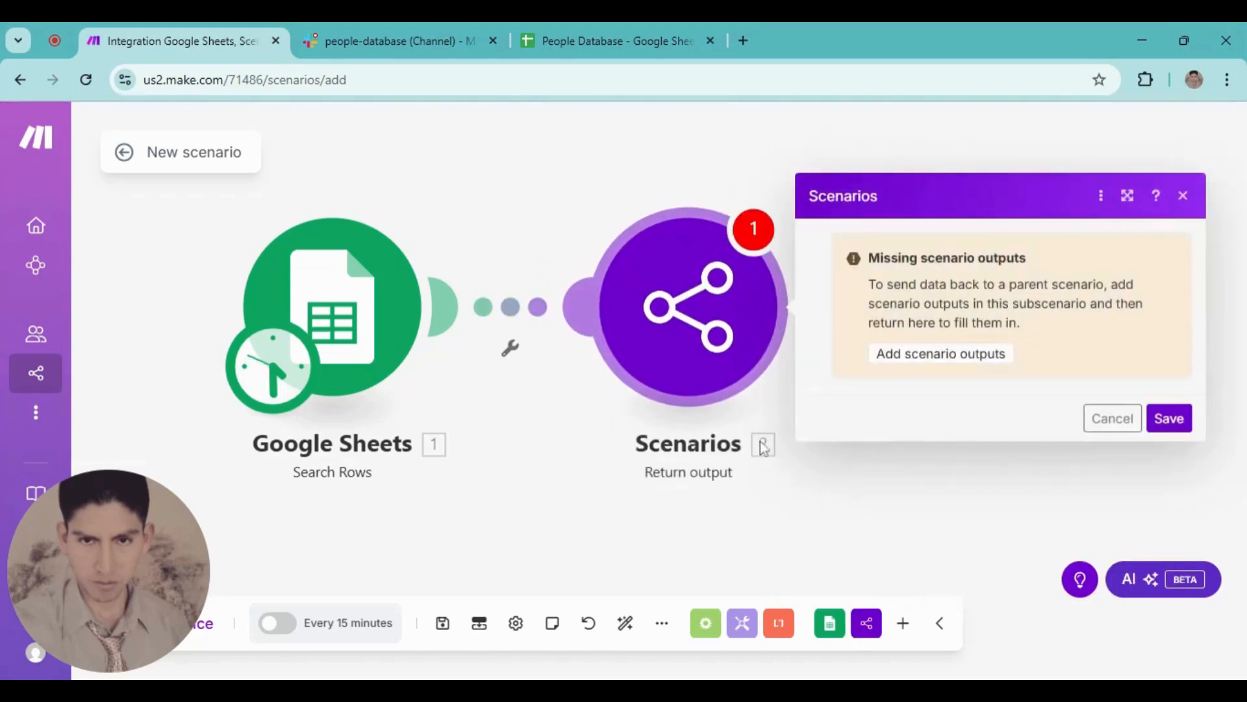
Define a scenario output named pdb with type Text and save the output structure
{"action": "left_click", "coordinate": [926, 365]}
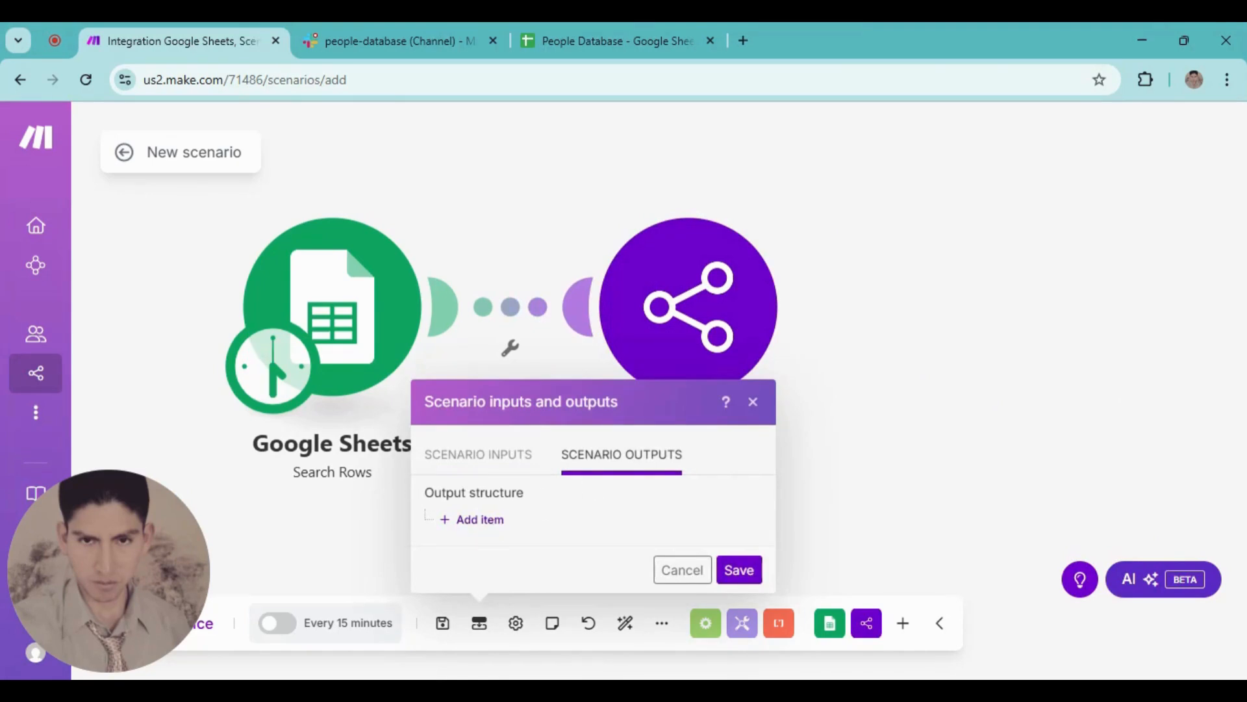
{"action": "left_click", "coordinate": [500, 520]}
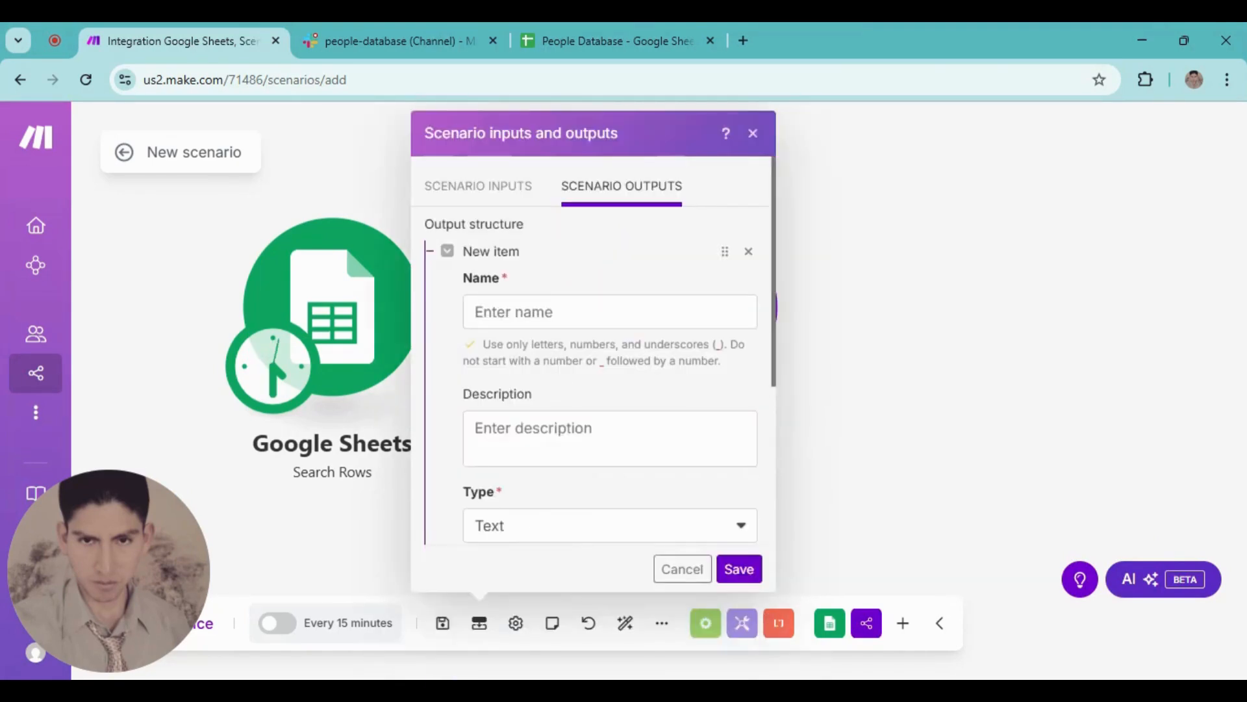
{"action": "left_click", "coordinate": [610, 312]}
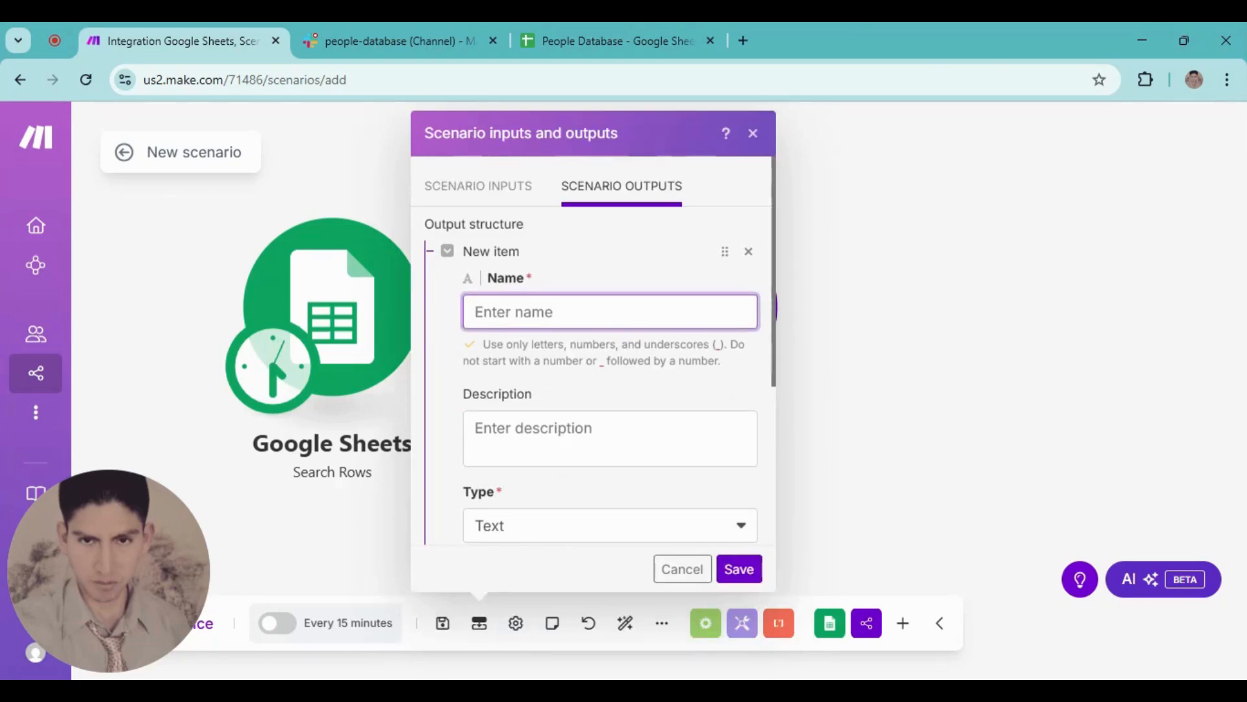
{"action": "type", "text": "pdb"}
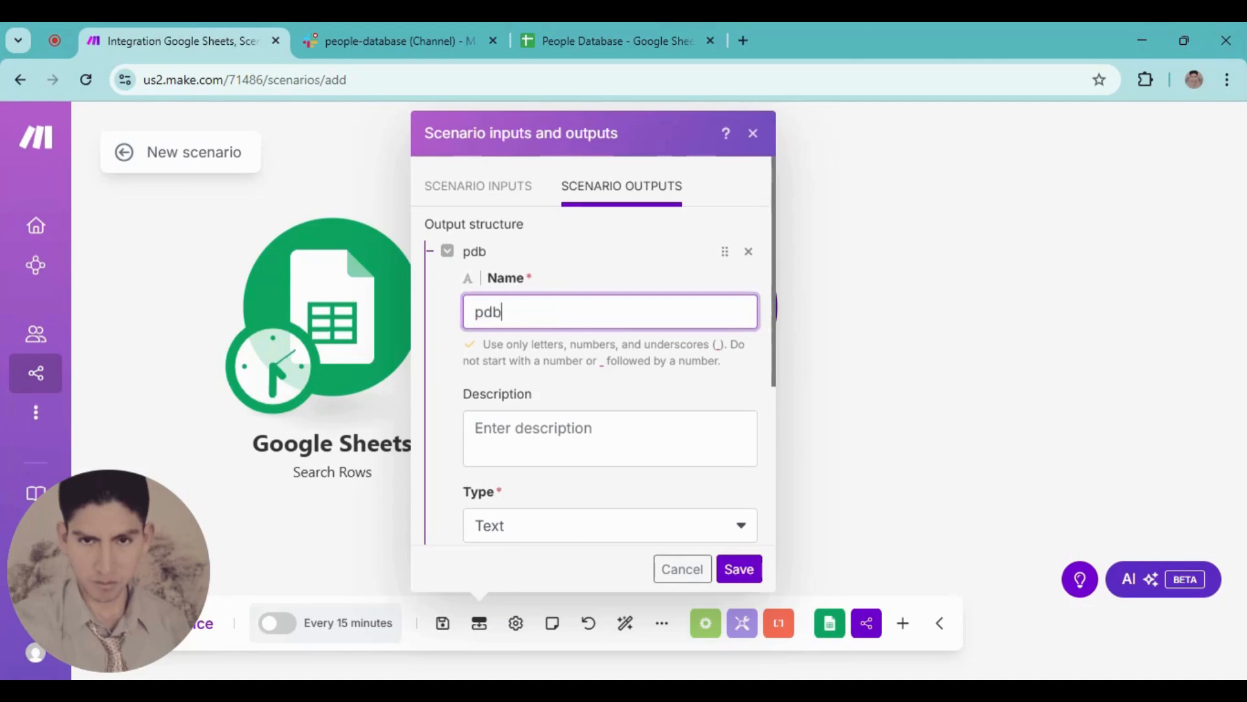
{"action": "left_click", "coordinate": [656, 392]}
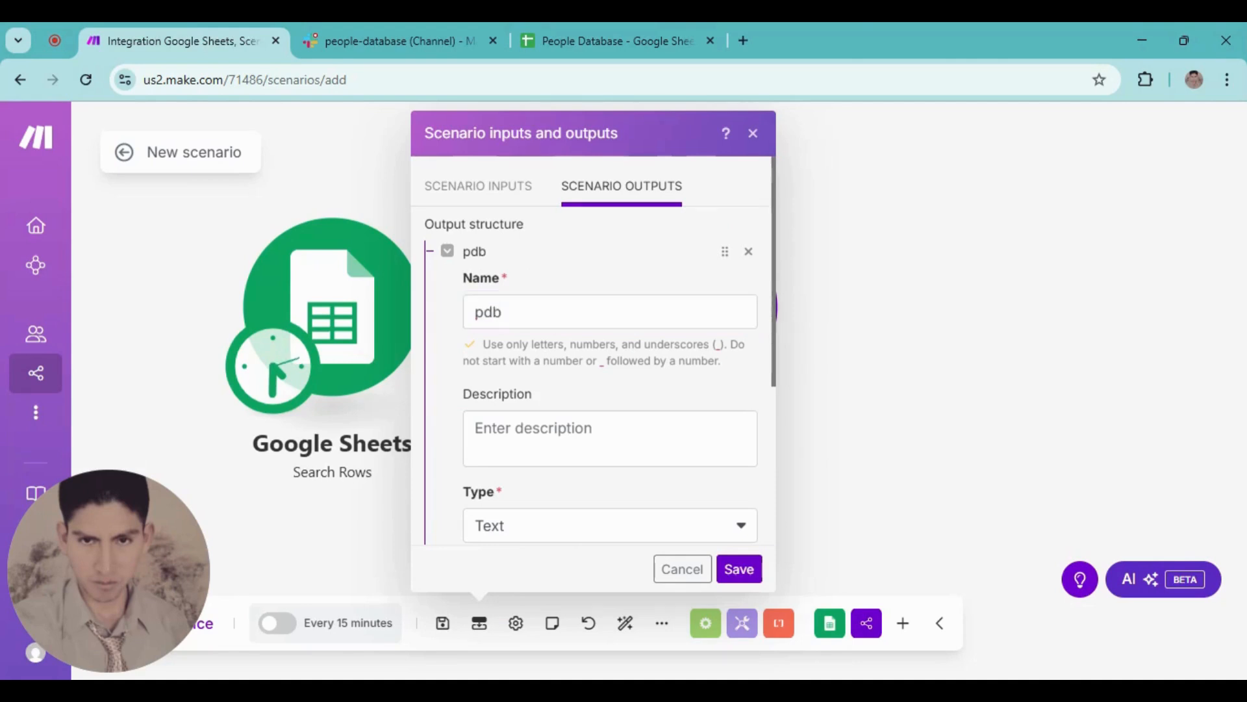
{"action": "left_click", "coordinate": [739, 569]}
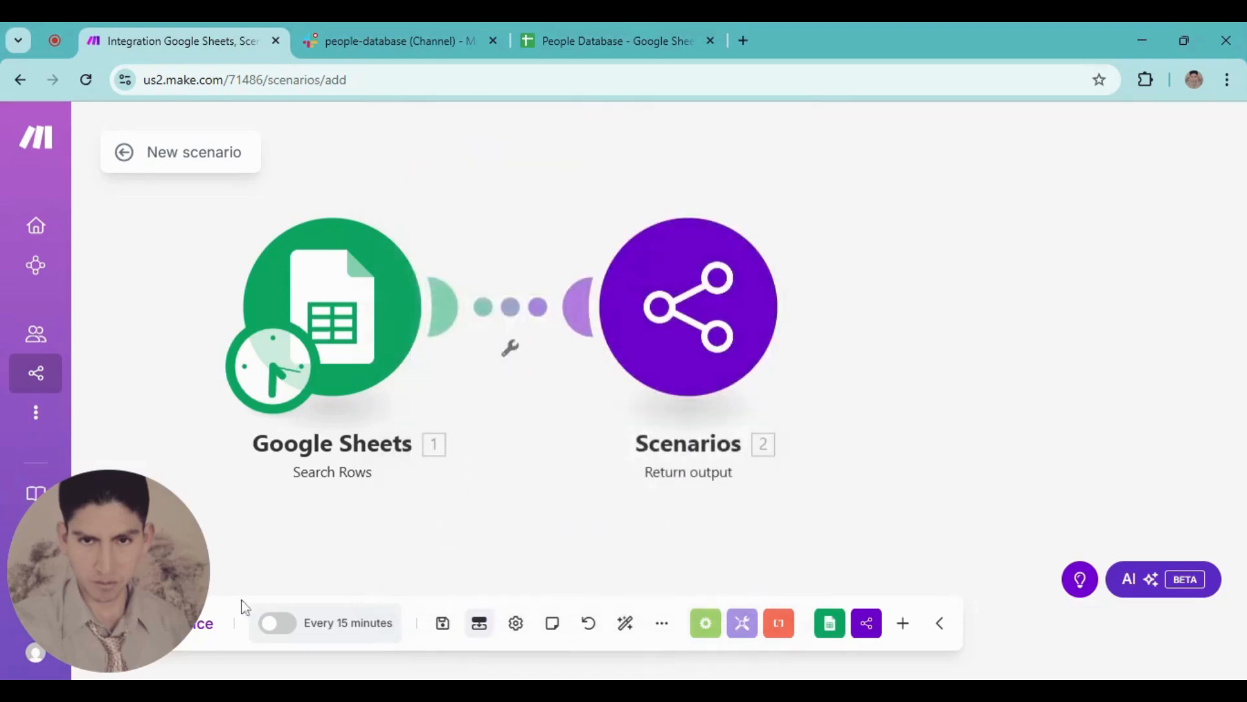
Run the Google Sheets and Return output scenario once
{"action": "left_click_drag", "start_coordinate": [131, 574], "coordinate": [126, 498]}
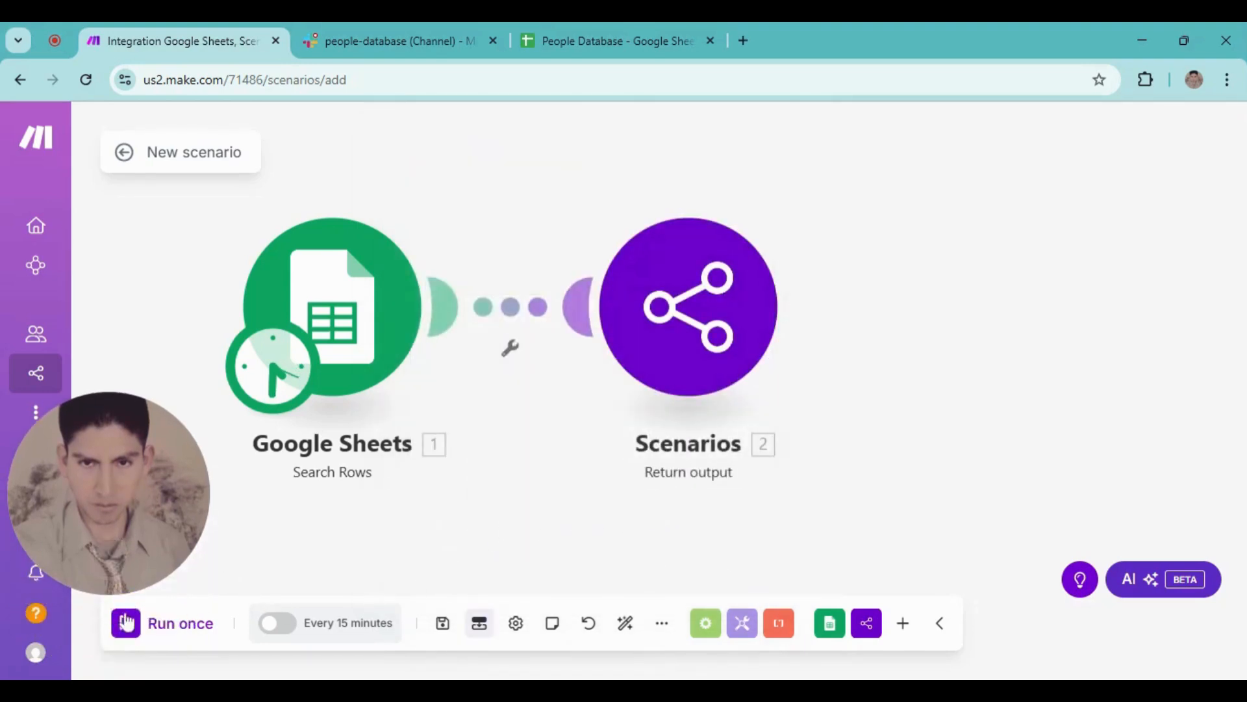
{"action": "left_click", "coordinate": [125, 622]}
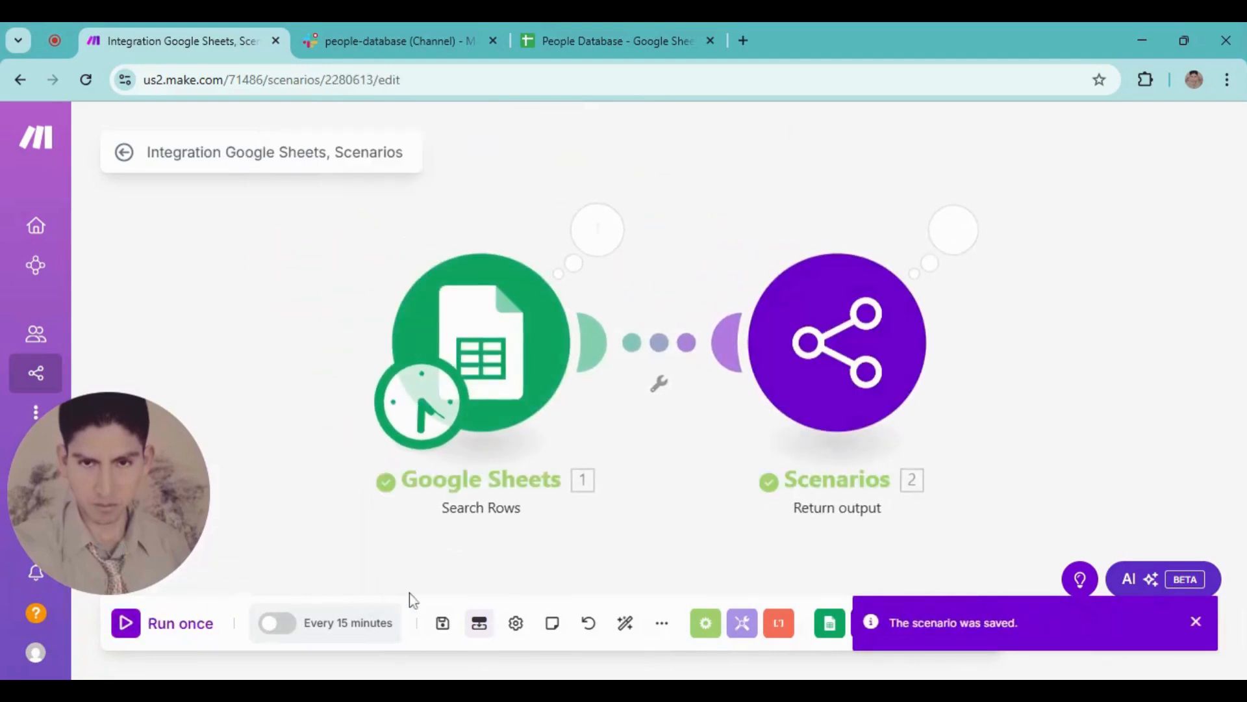
Check the Return output module's run result, and map the Google Sheets First Name (B) value to its pdb output
{"action": "left_click", "coordinate": [954, 229]}
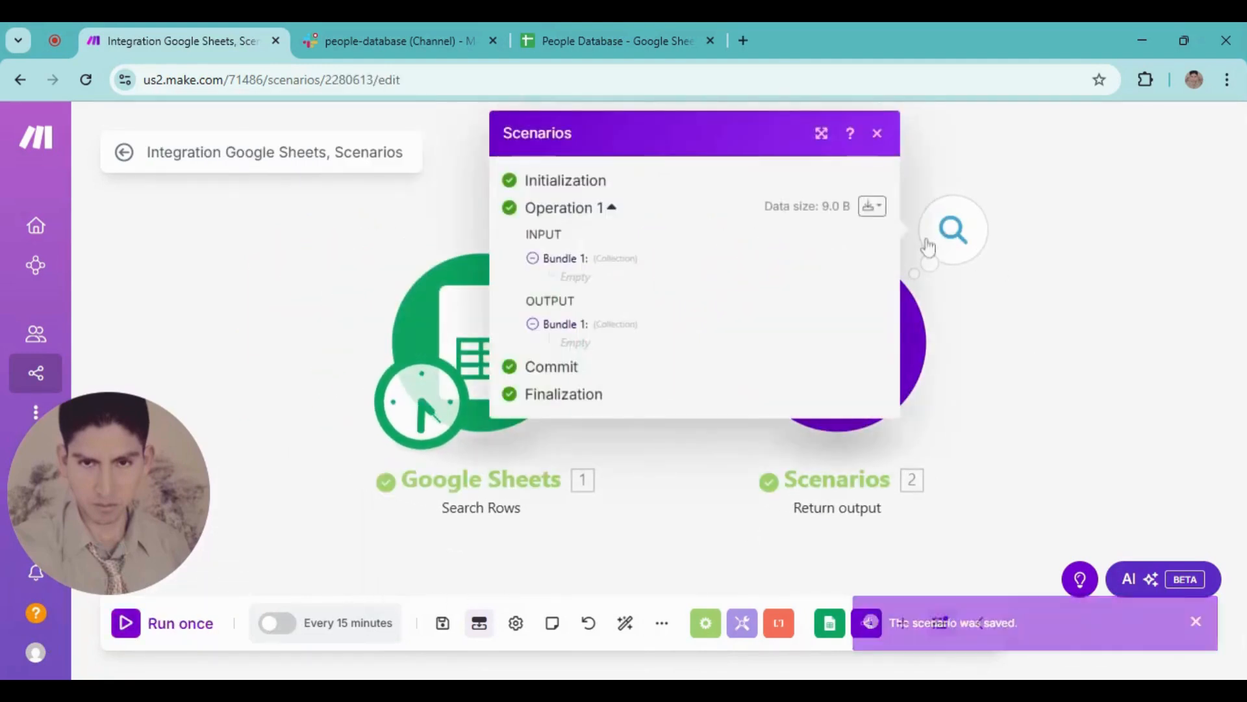
{"action": "left_click", "coordinate": [878, 133]}
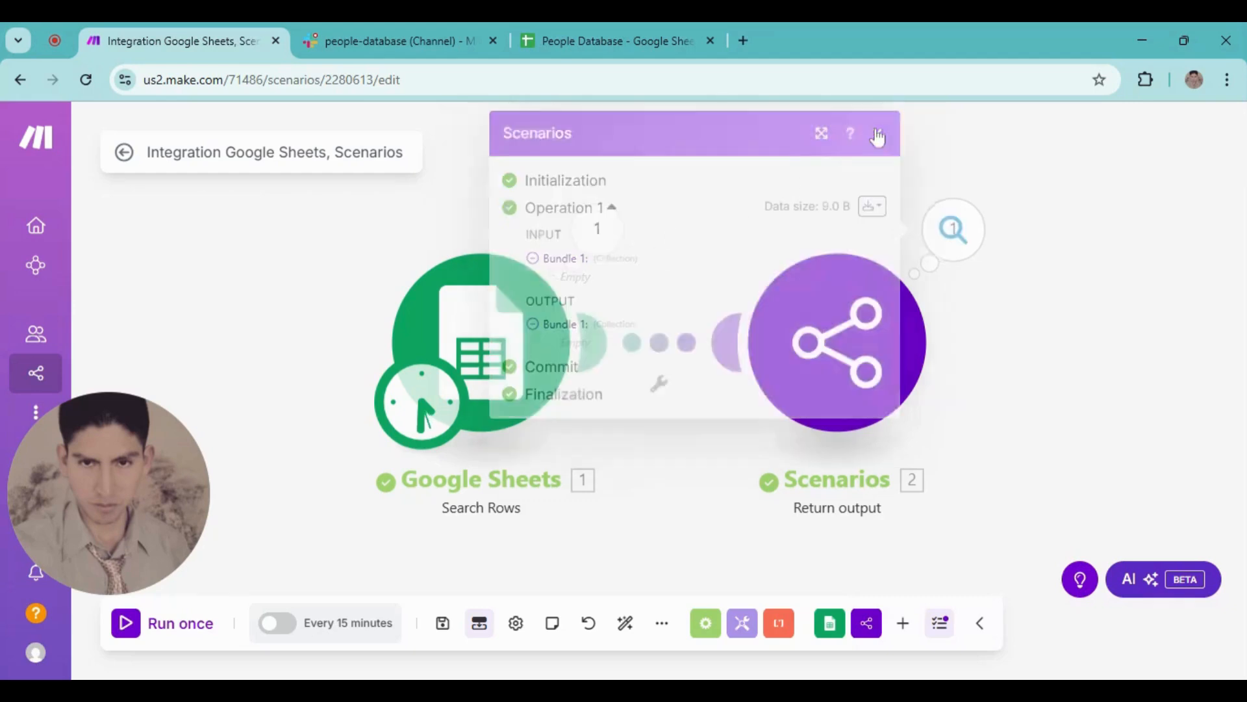
{"action": "left_click", "coordinate": [788, 338]}
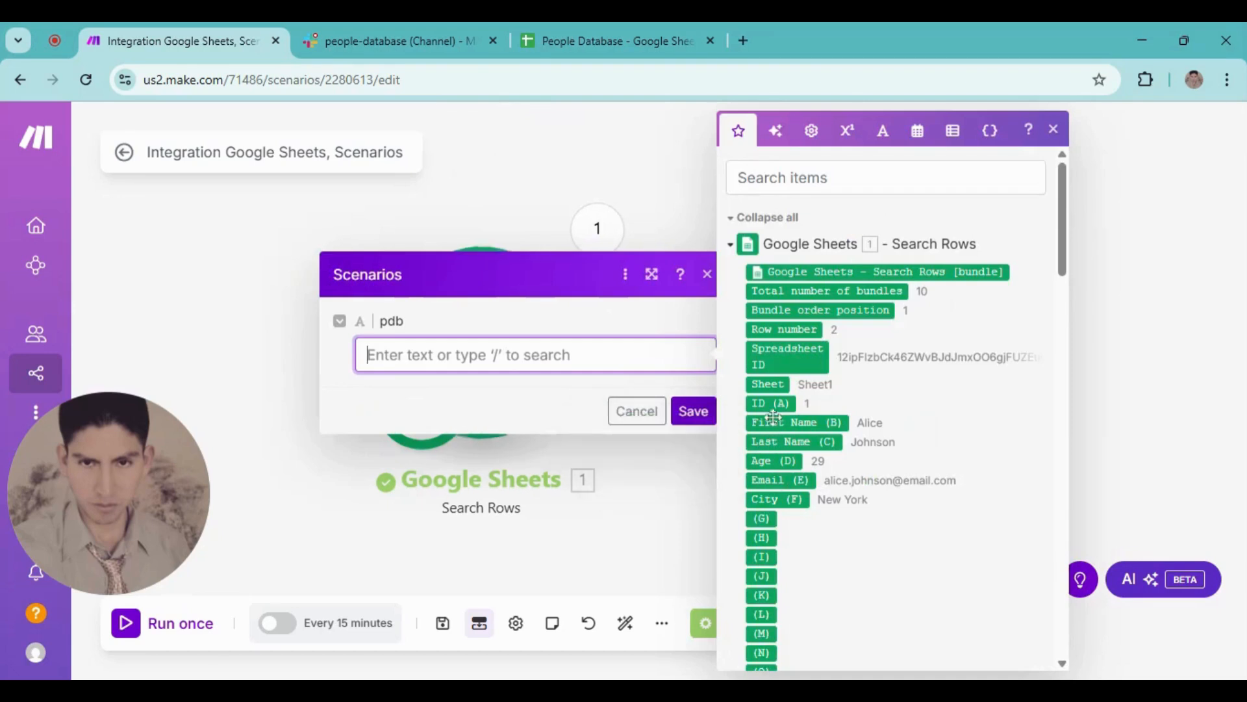
{"action": "left_click", "coordinate": [793, 424]}
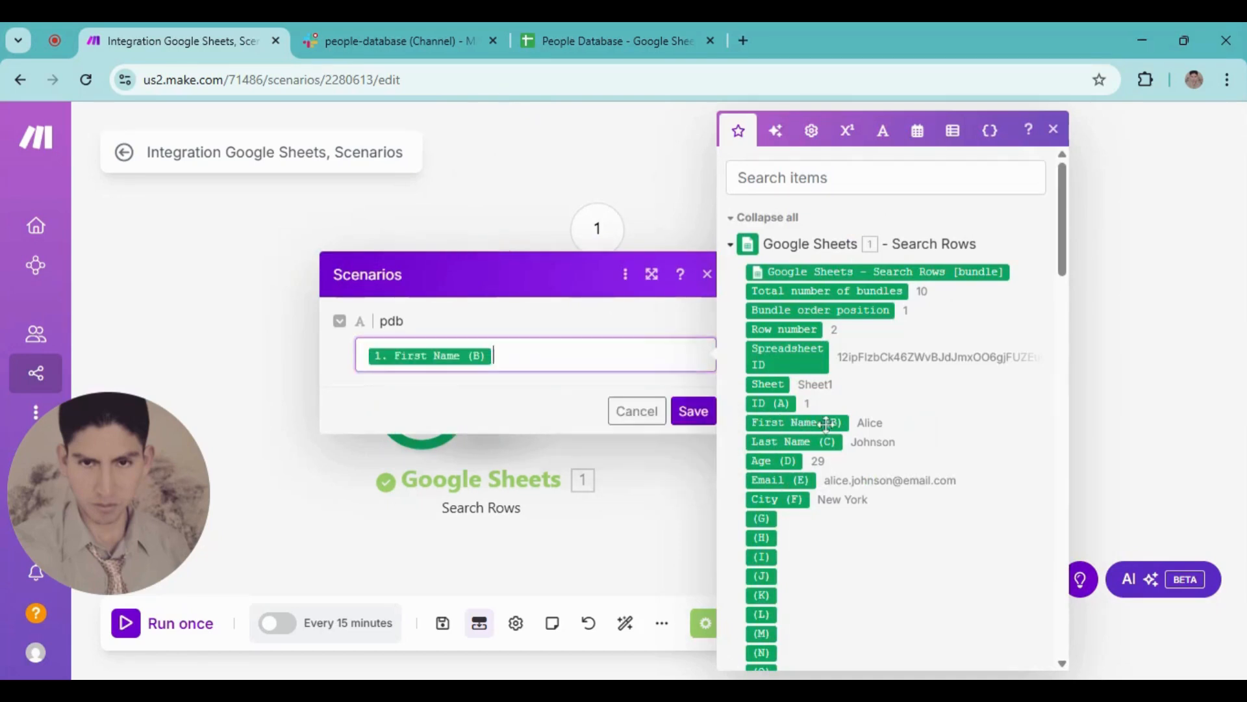
{"action": "left_click", "coordinate": [694, 410]}
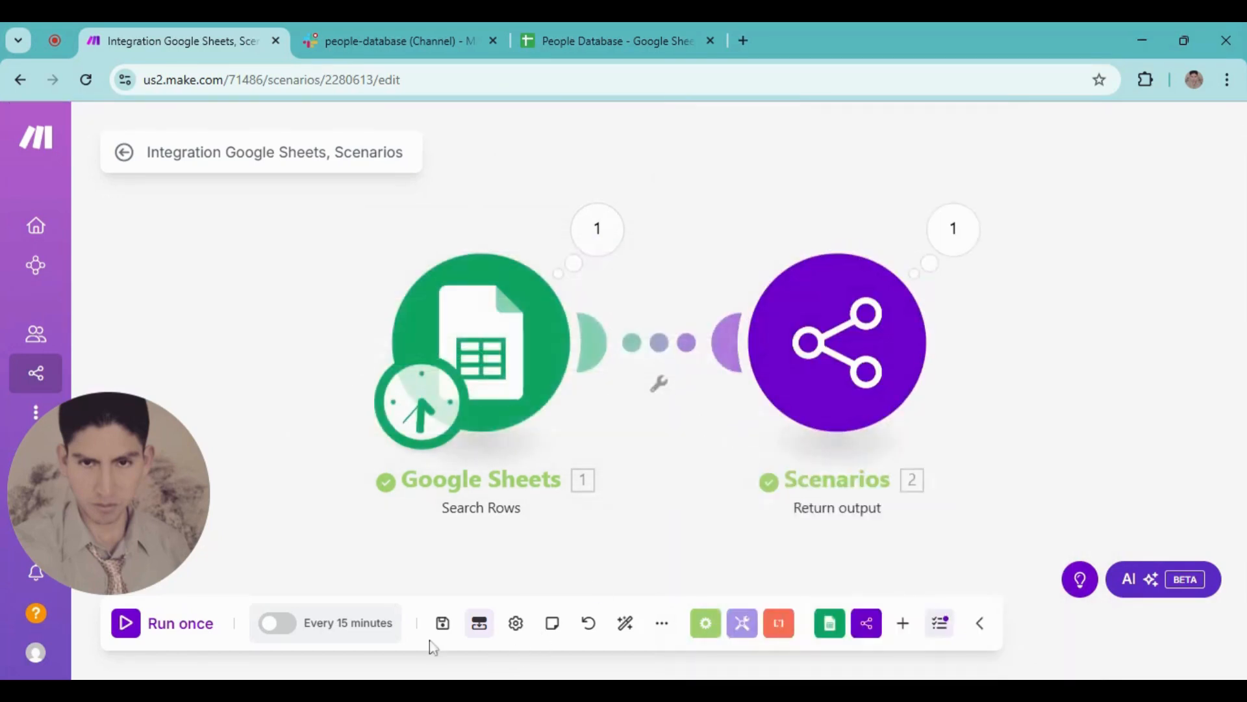
Save the scenario, run it once and inspect the output bundle of the Return output module
{"action": "left_click", "coordinate": [443, 624]}
{"action": "left_click", "coordinate": [125, 624]}
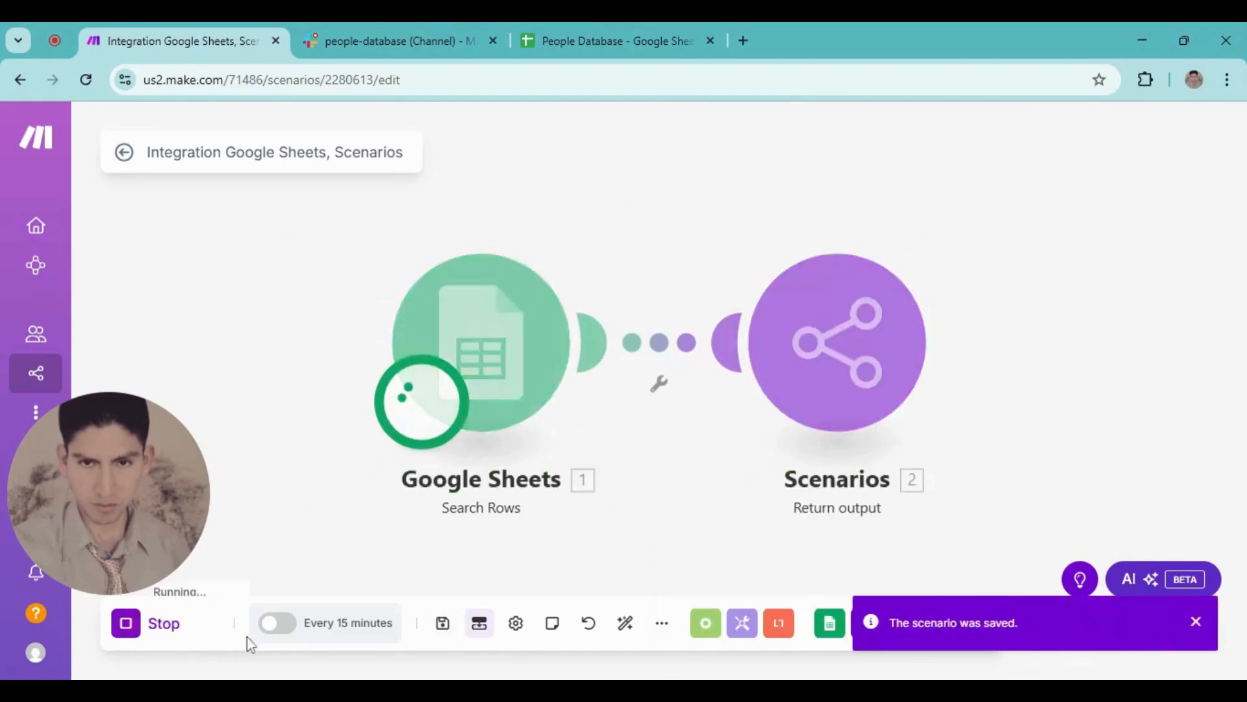
{"action": "left_click", "coordinate": [952, 231]}
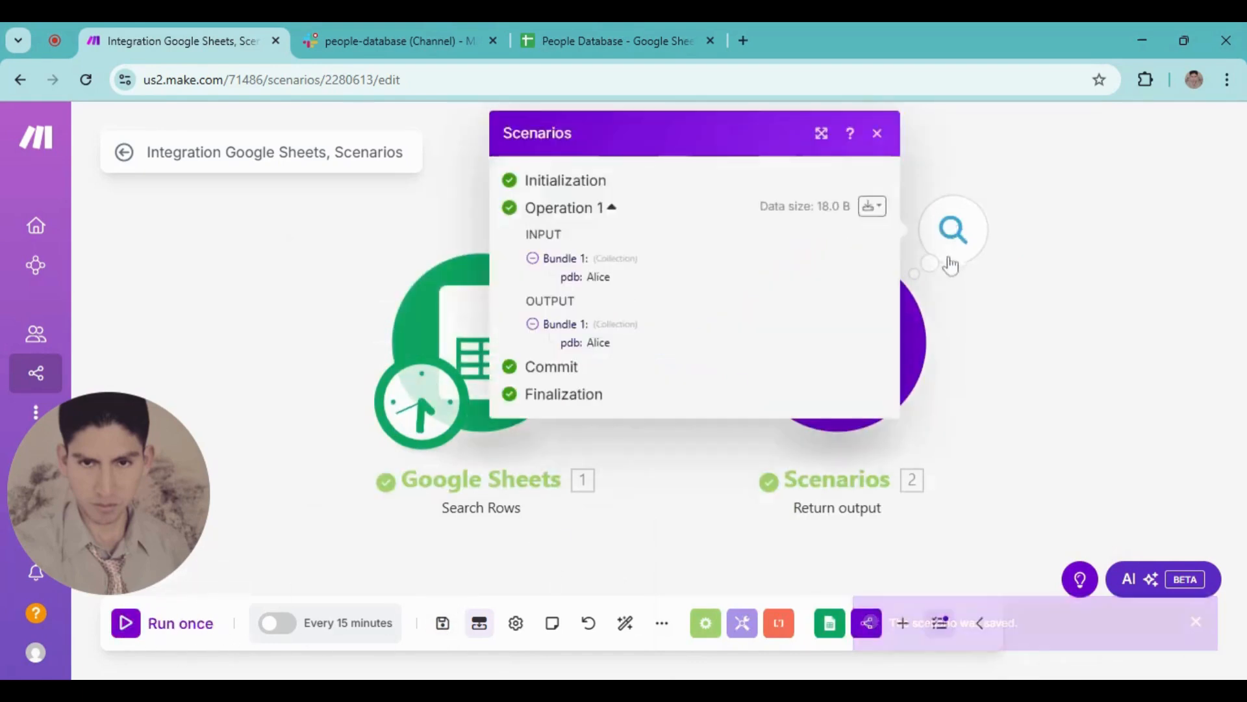
{"action": "left_click", "coordinate": [554, 326]}
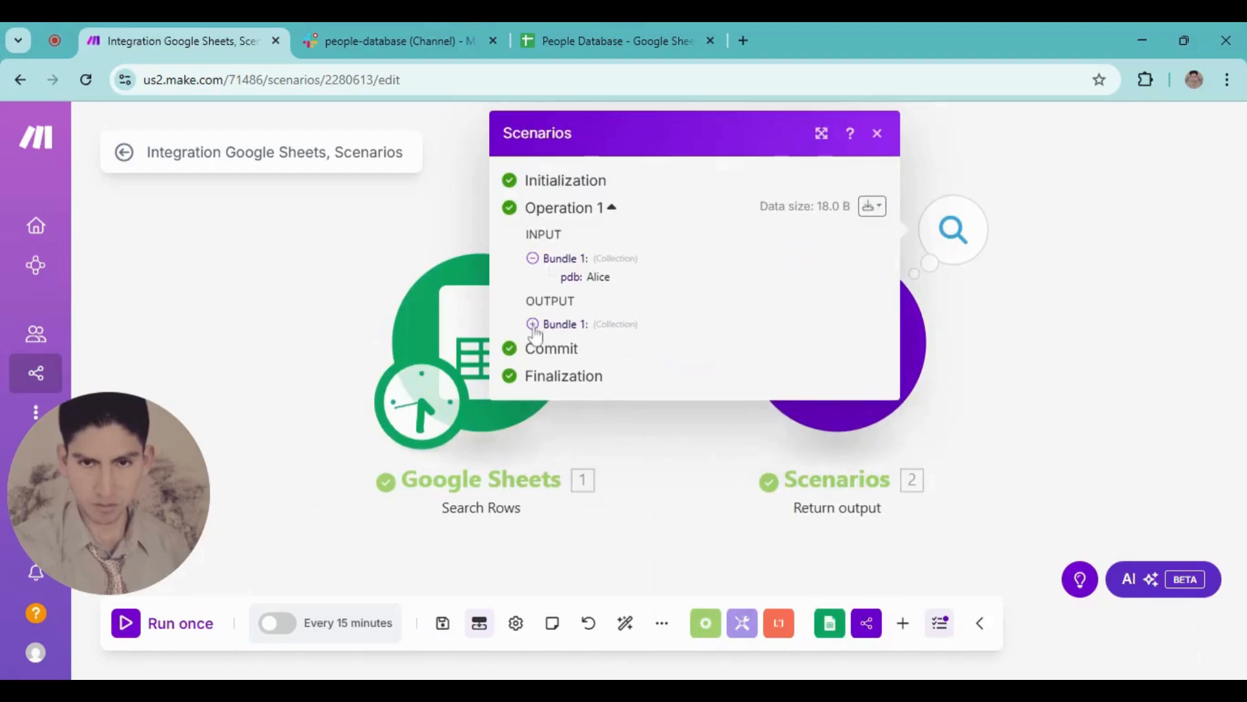
{"action": "left_click", "coordinate": [536, 324]}
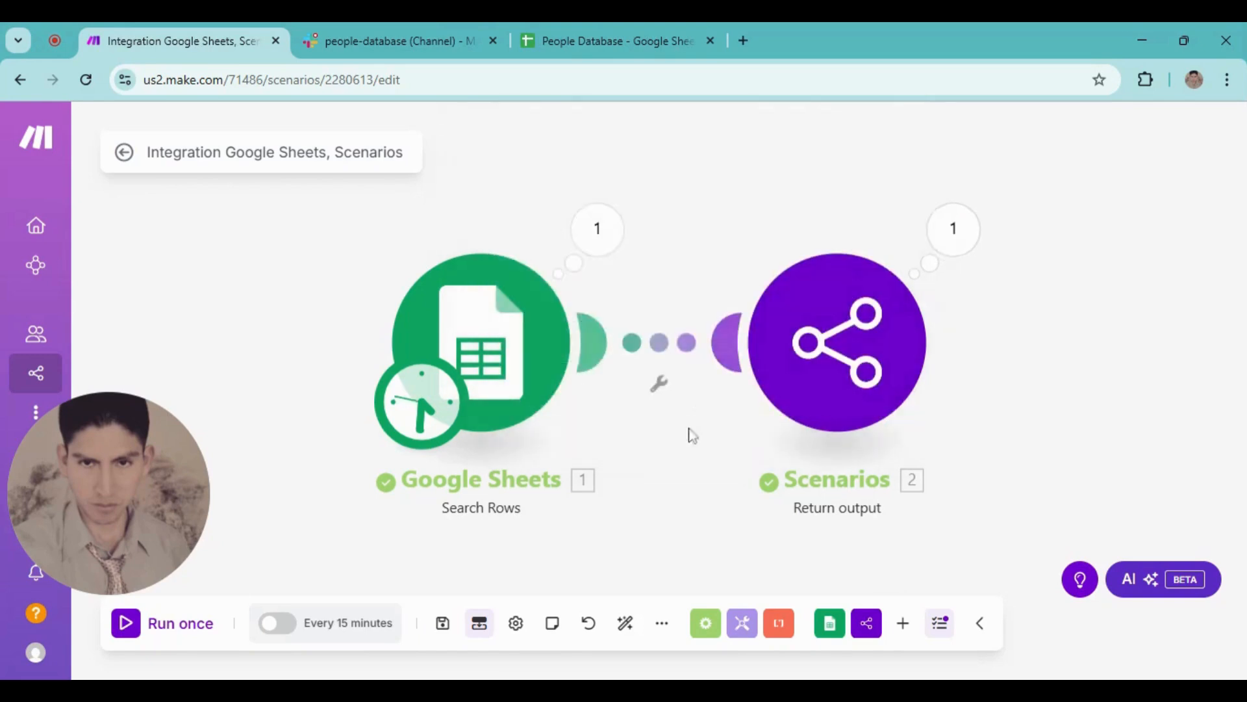
{"action": "left_click", "coordinate": [877, 133]}
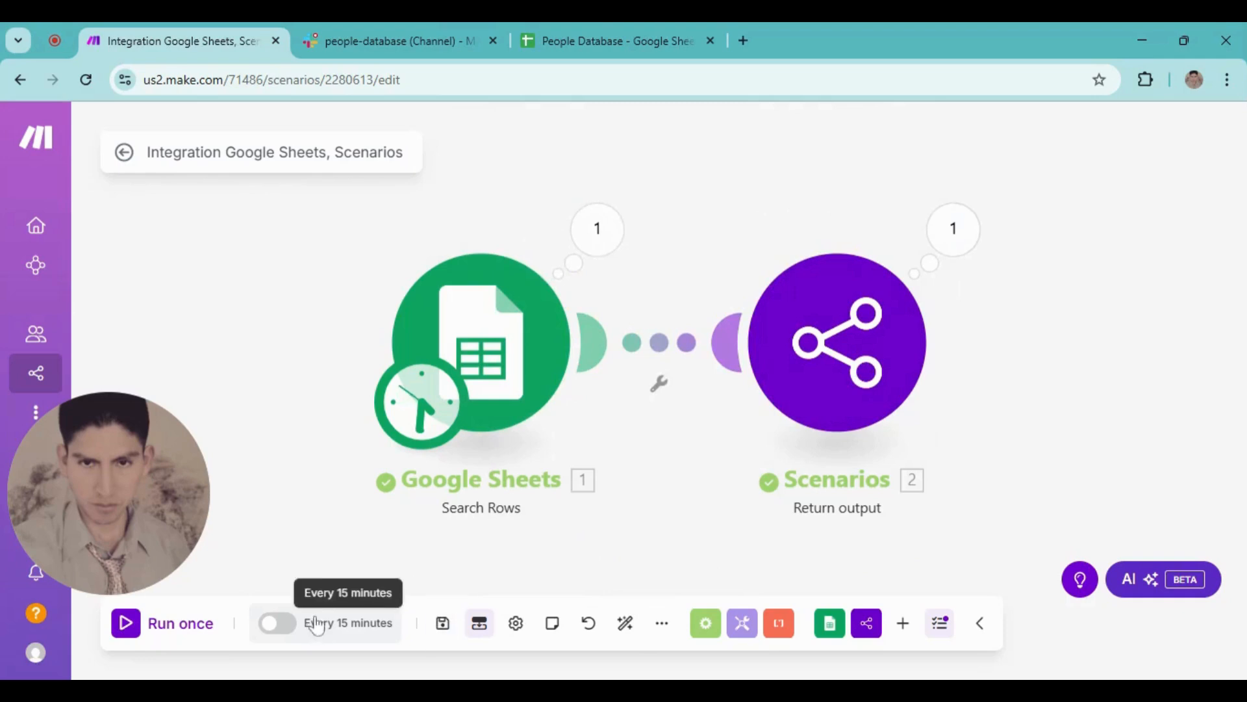
Schedule the Google Sheets scenario to run On demand, activate it and save
{"action": "left_click", "coordinate": [442, 624]}
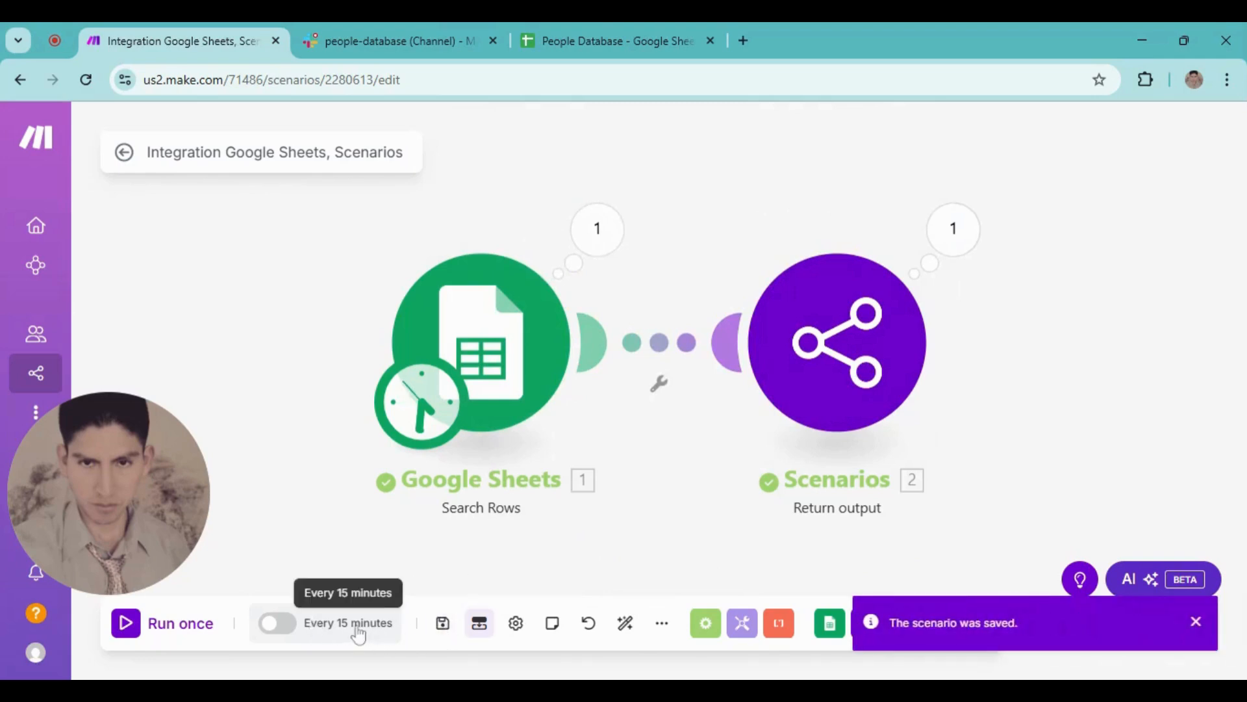
{"action": "left_click", "coordinate": [358, 632]}
{"action": "left_click", "coordinate": [654, 303]}
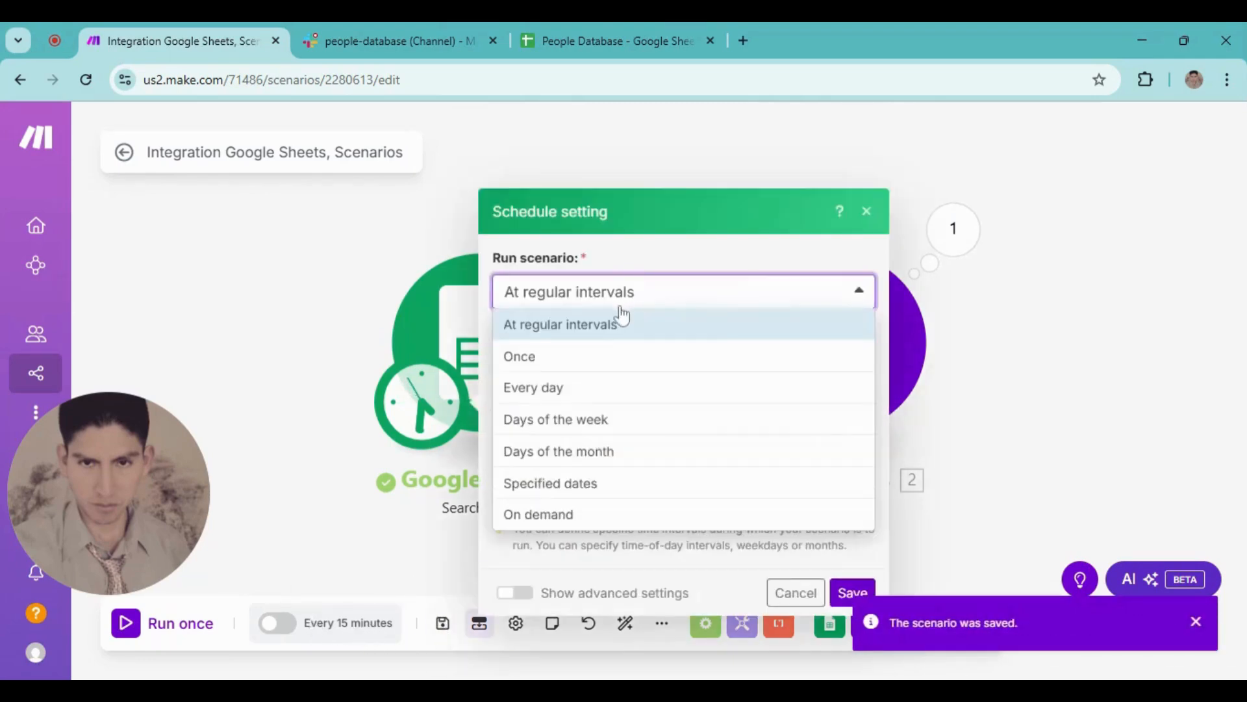
{"action": "left_click", "coordinate": [558, 514]}
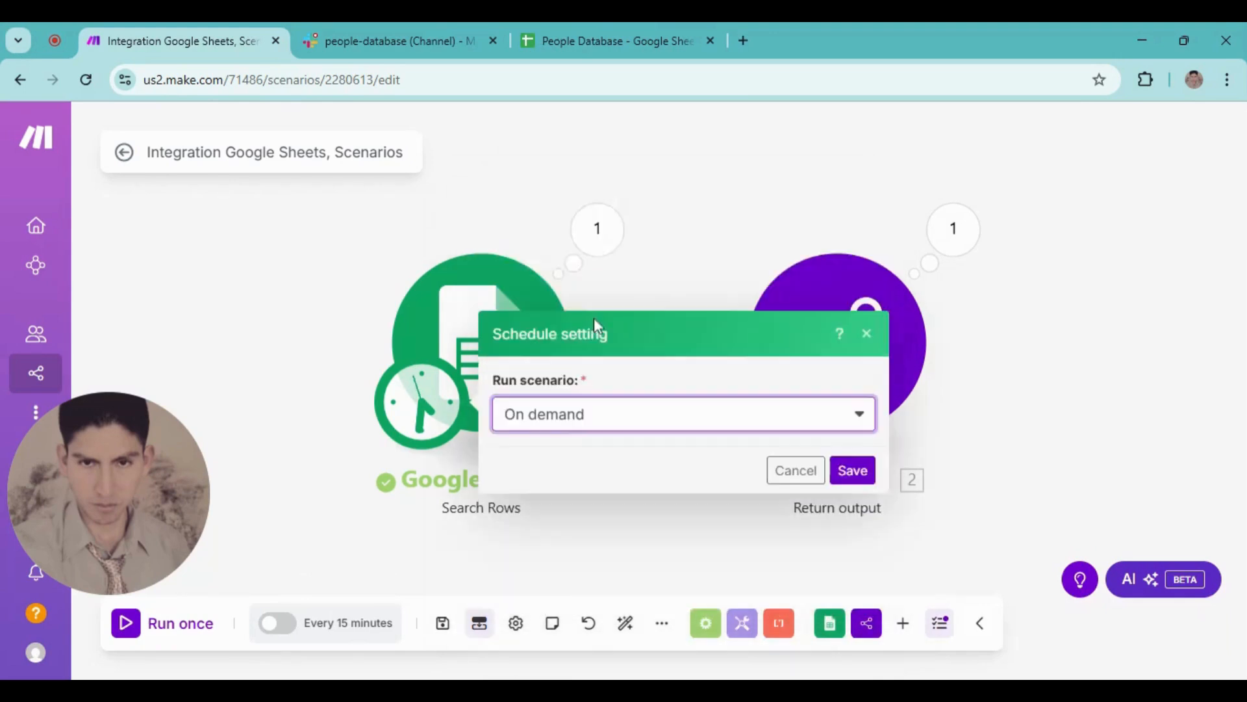
{"action": "left_click", "coordinate": [850, 470]}
{"action": "left_click", "coordinate": [801, 473]}
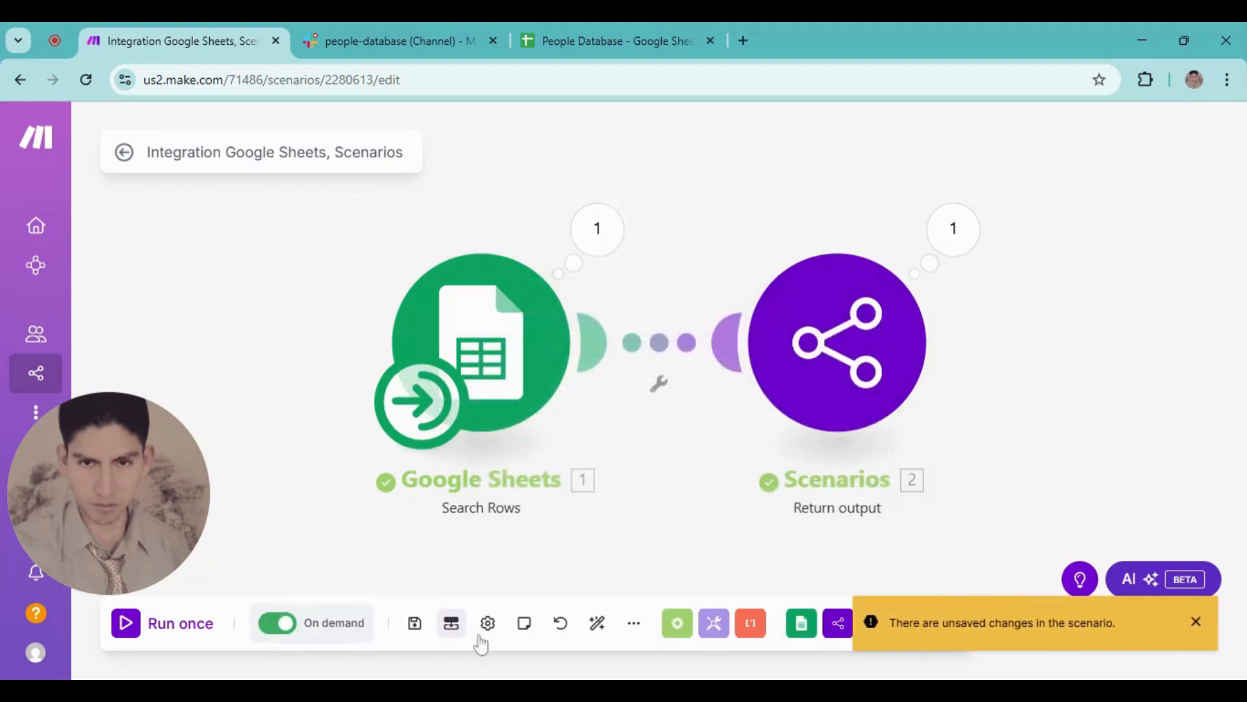
{"action": "left_click", "coordinate": [413, 625]}
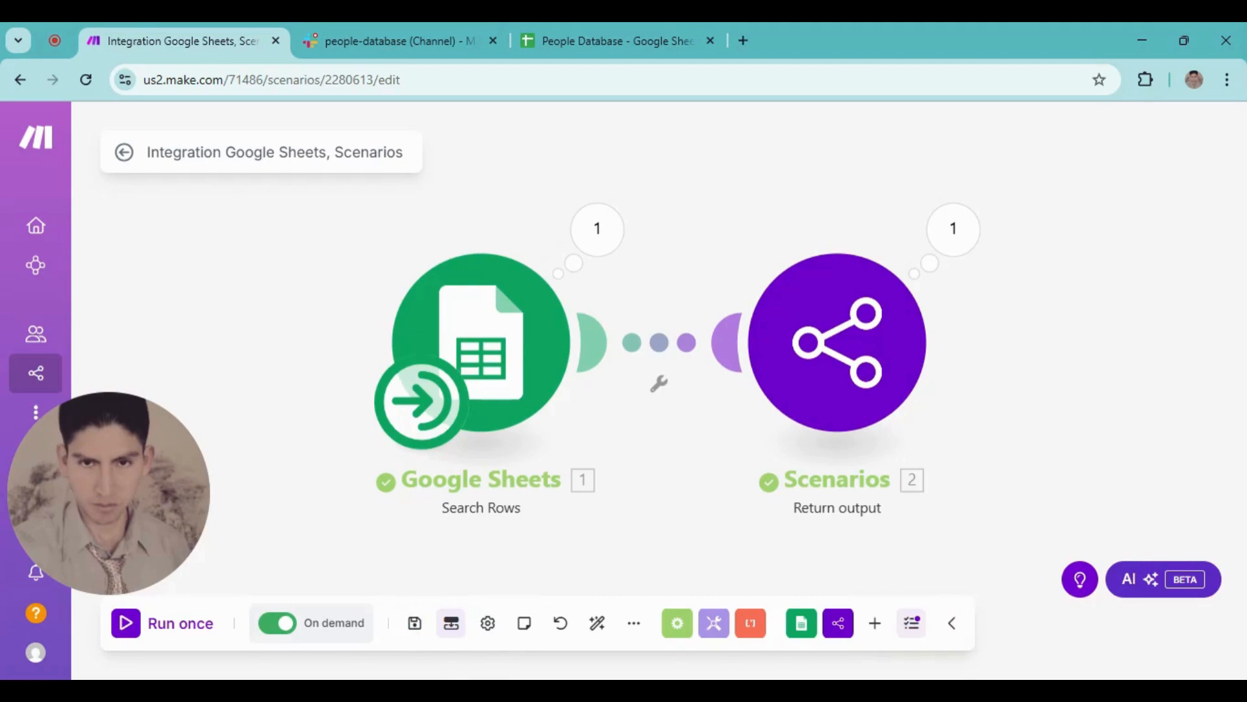
Return to the list of all scenarios and open "Integration Slack, Make AI Agents" for editing
{"action": "left_click", "coordinate": [125, 154]}
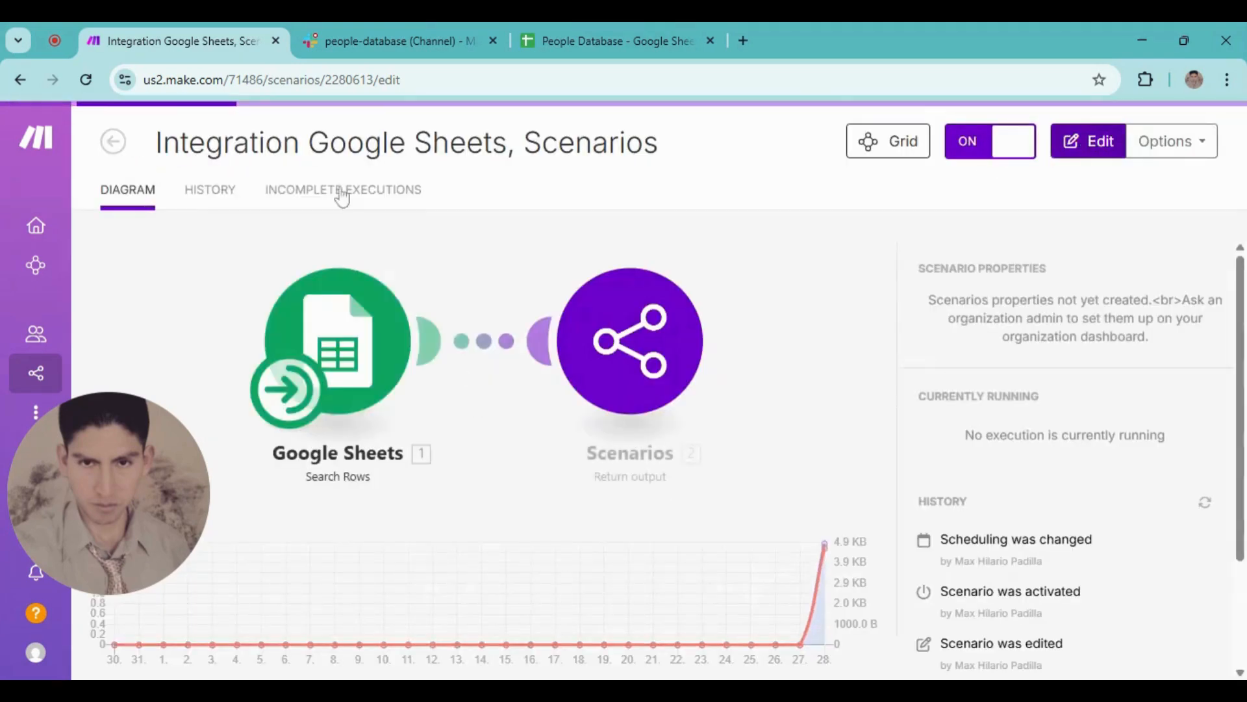
{"action": "left_click", "coordinate": [113, 142]}
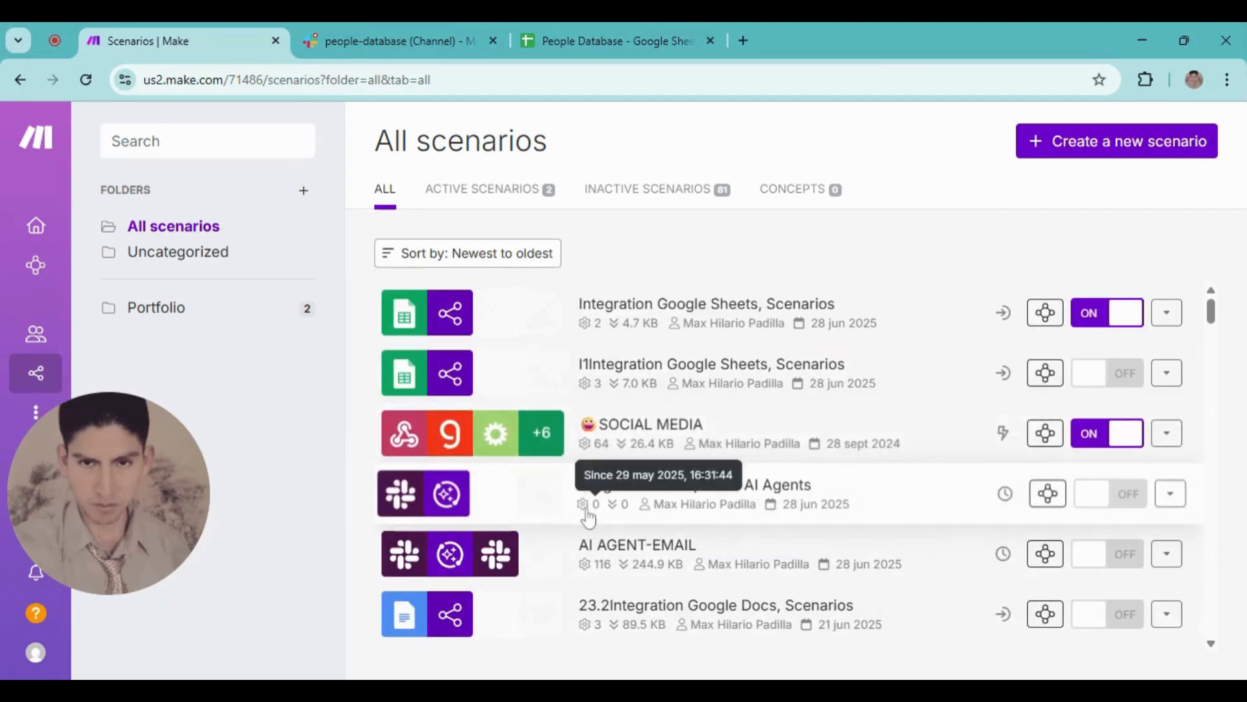
{"action": "left_click", "coordinate": [546, 253]}
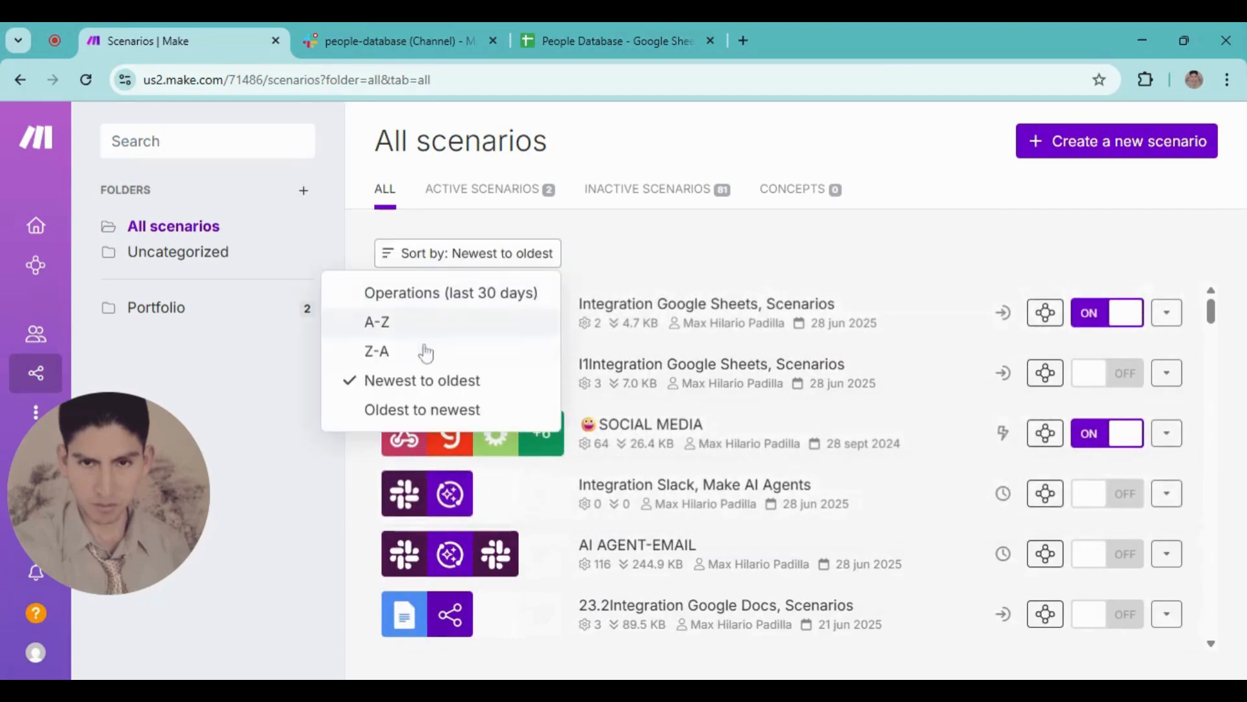
{"action": "left_click", "coordinate": [413, 383]}
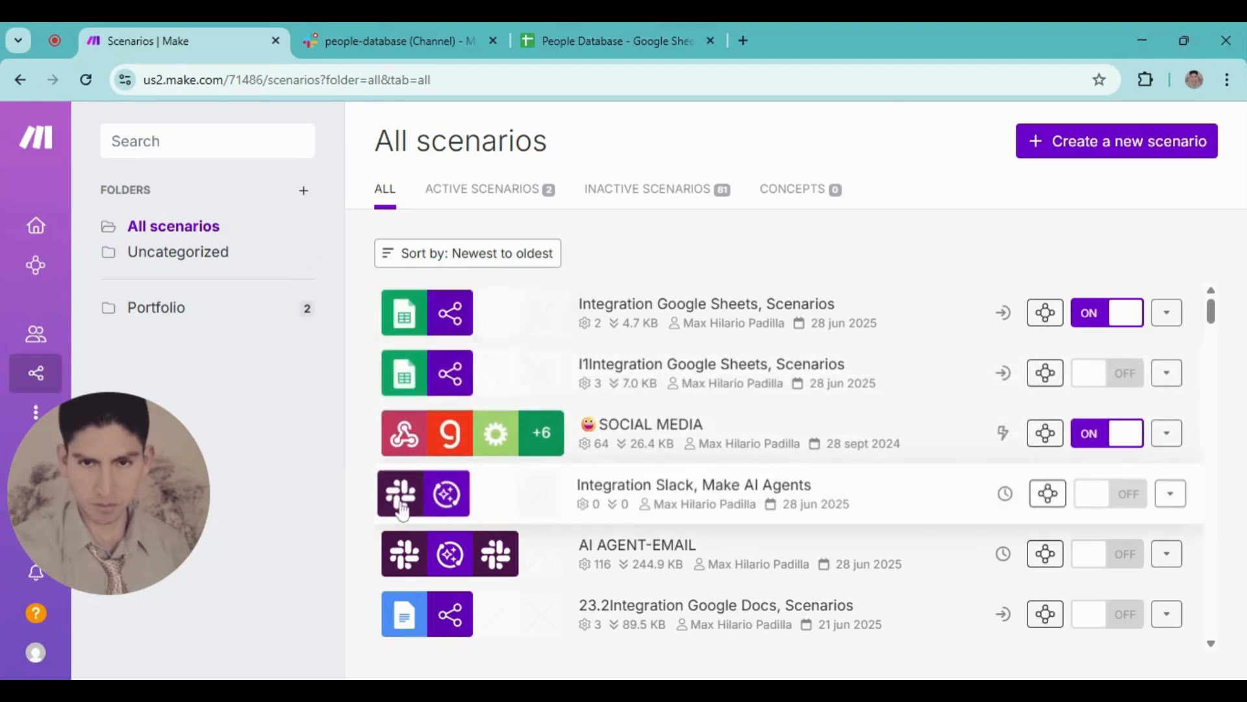
{"action": "left_click", "coordinate": [622, 508]}
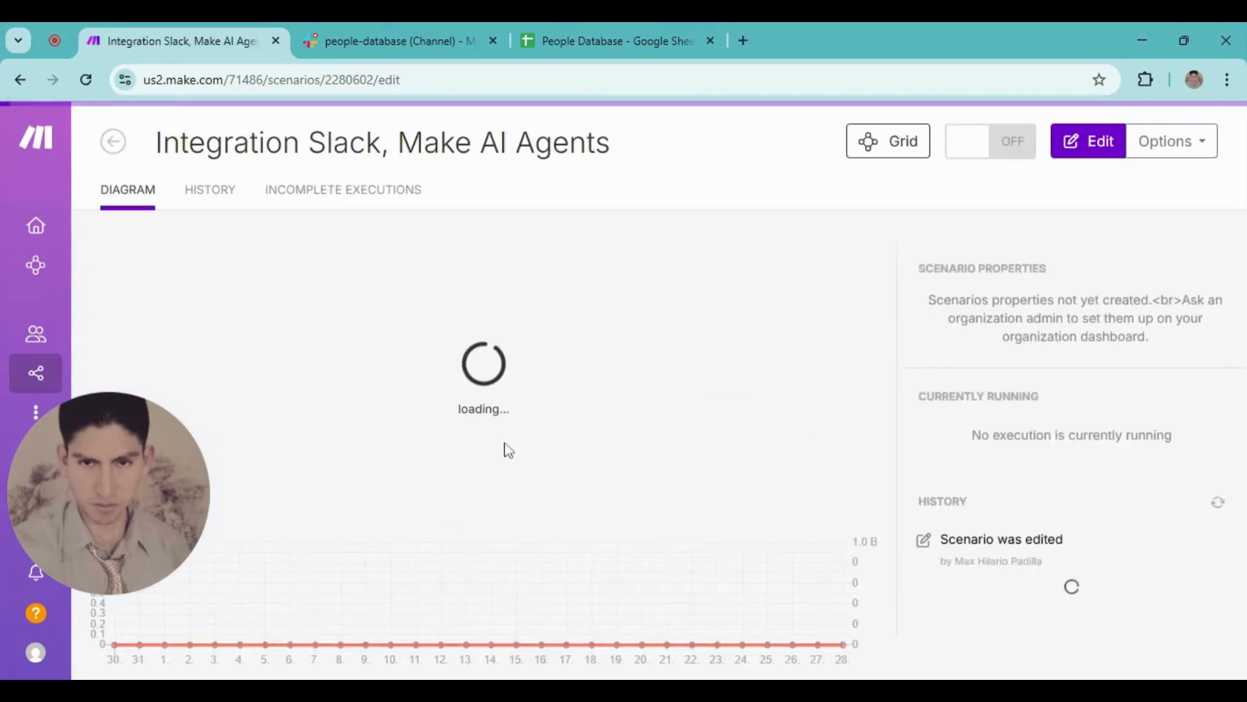
{"action": "left_click", "coordinate": [1079, 148]}
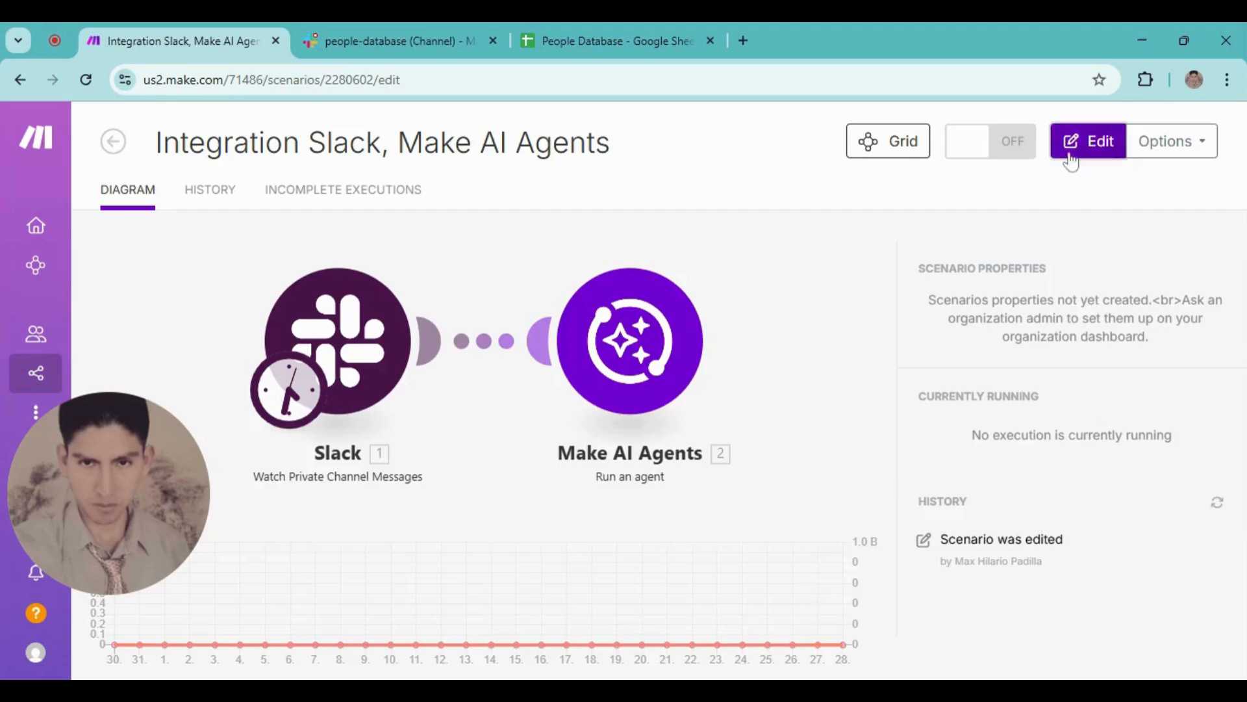
Add the active "Integration Google Sheets, Scenarios" scenario as an additional tool of the Make AI Agents module, with the description "People database"
{"action": "left_click_drag", "start_coordinate": [687, 477], "coordinate": [531, 487]}
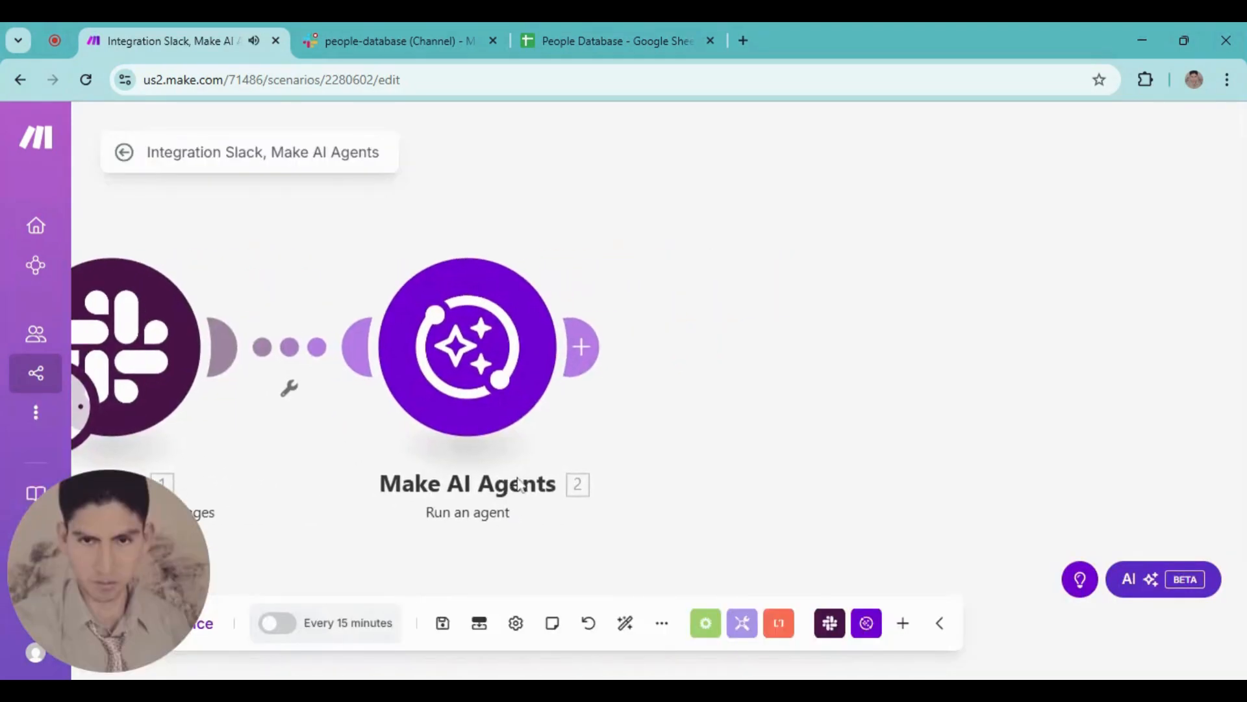
{"action": "left_click_drag", "start_coordinate": [587, 448], "coordinate": [535, 450]}
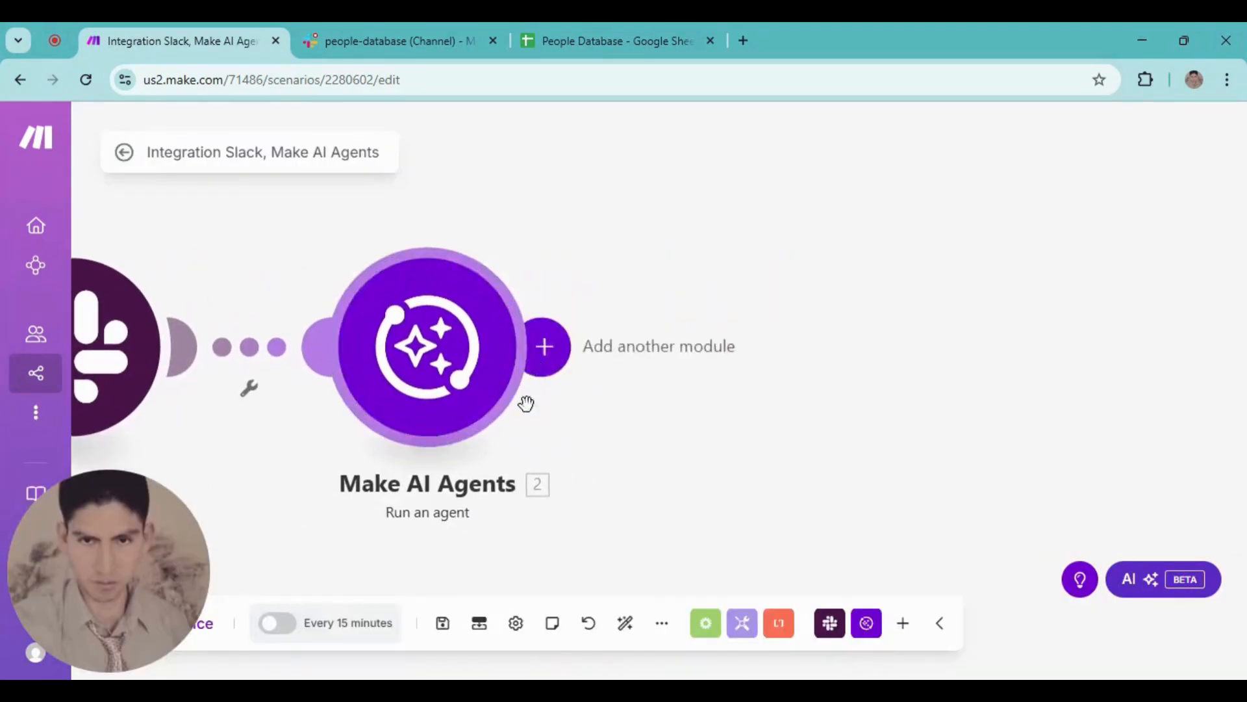
{"action": "left_click_drag", "start_coordinate": [524, 404], "coordinate": [579, 414]}
{"action": "left_click", "coordinate": [484, 320]}
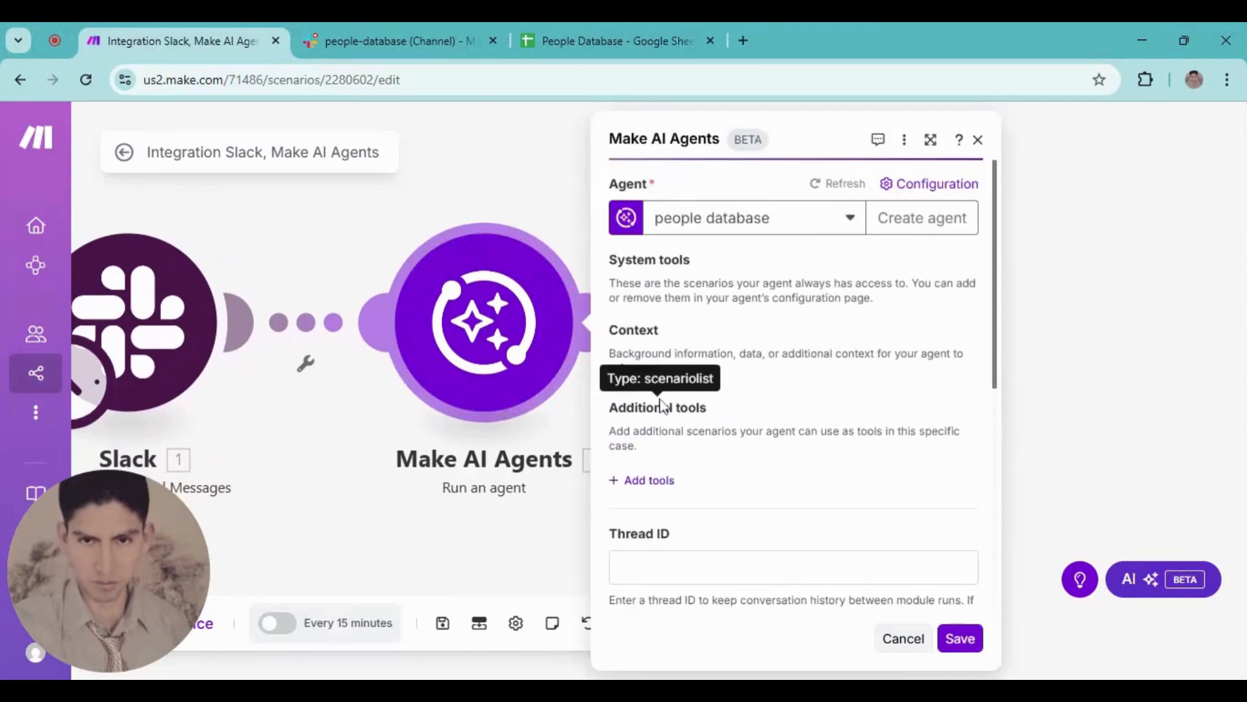
{"action": "left_click", "coordinate": [644, 480]}
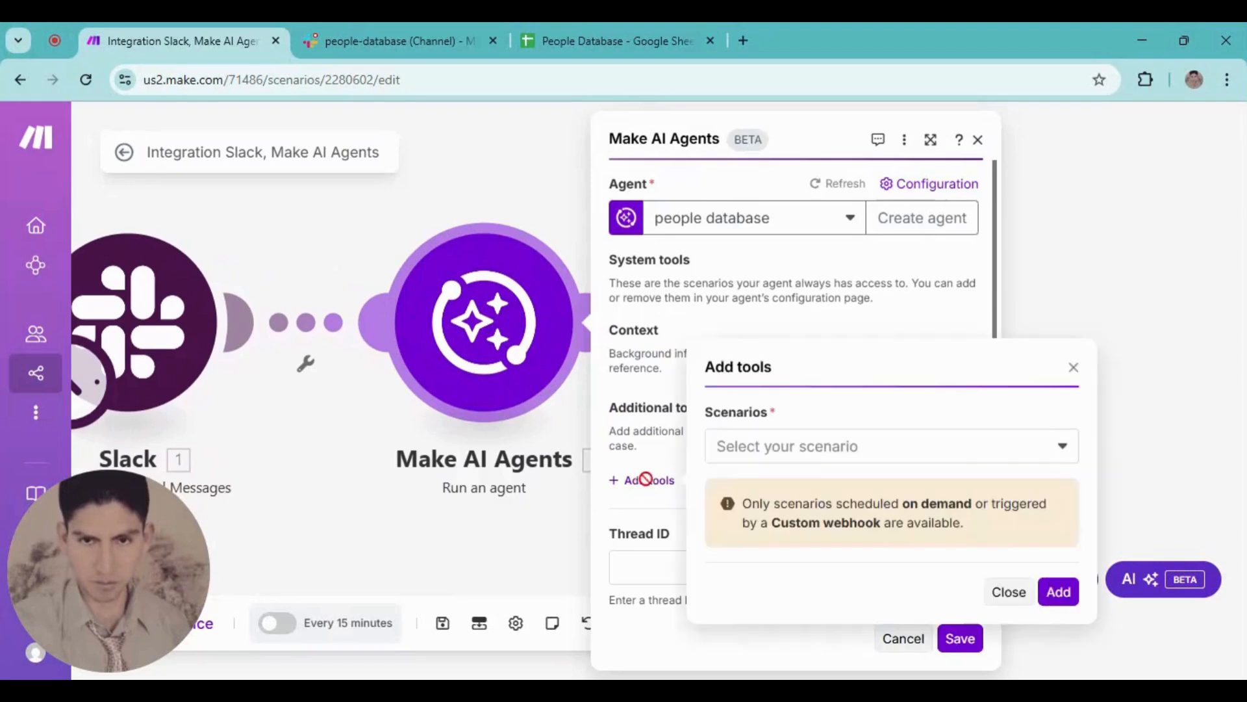
{"action": "left_click", "coordinate": [983, 451]}
{"action": "scroll", "coordinate": [923, 398], "scroll_direction": "down", "scroll_amount": 5}
{"action": "scroll", "coordinate": [923, 398], "scroll_direction": "down", "scroll_amount": 3}
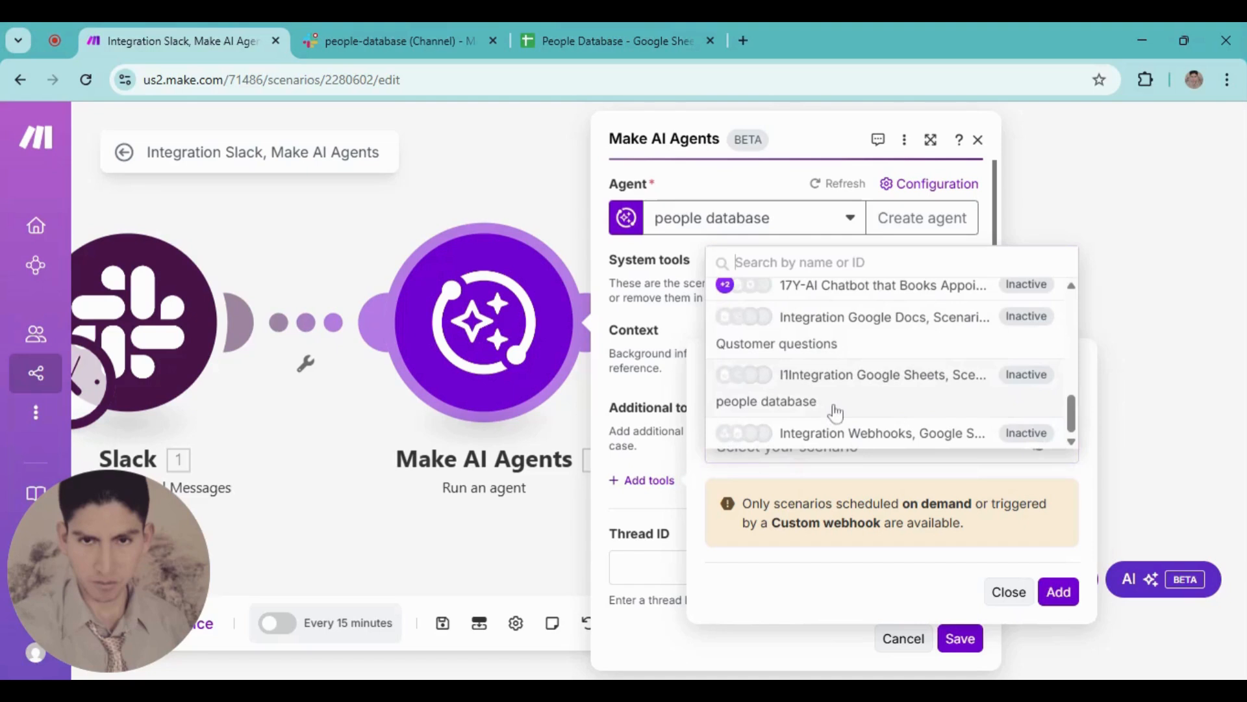
{"action": "scroll", "coordinate": [837, 412], "scroll_direction": "up", "scroll_amount": 5}
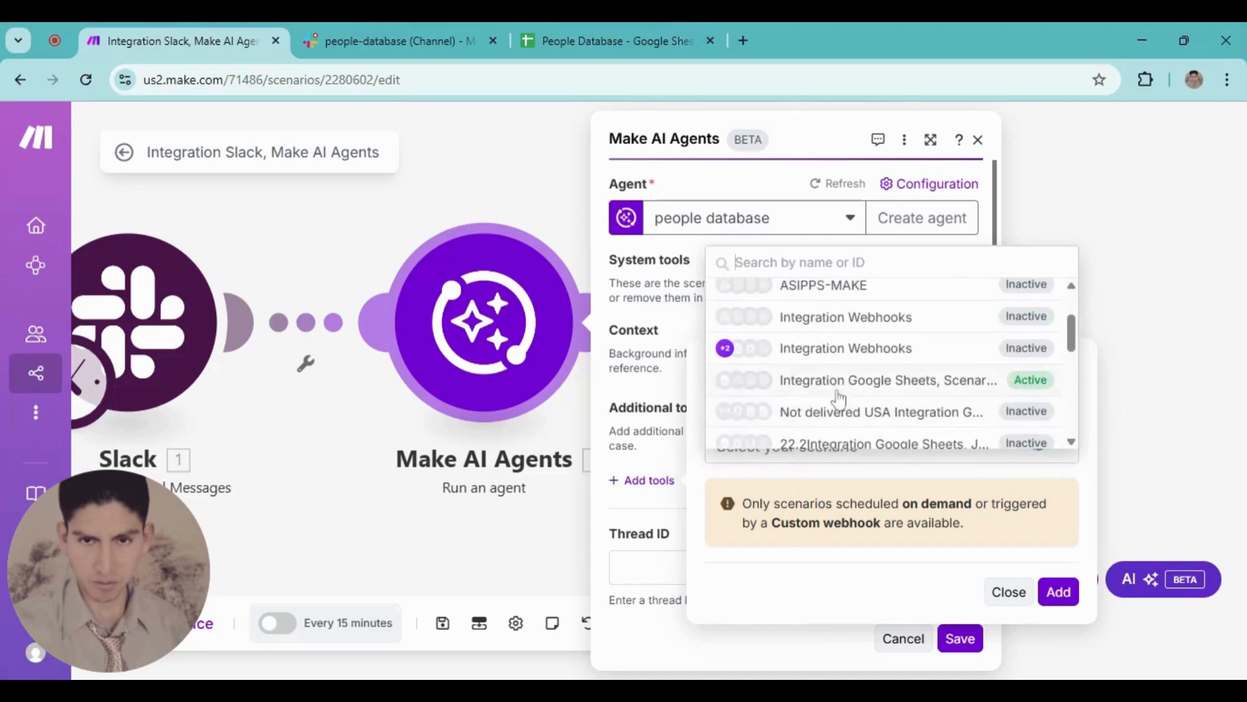
{"action": "left_click", "coordinate": [864, 384]}
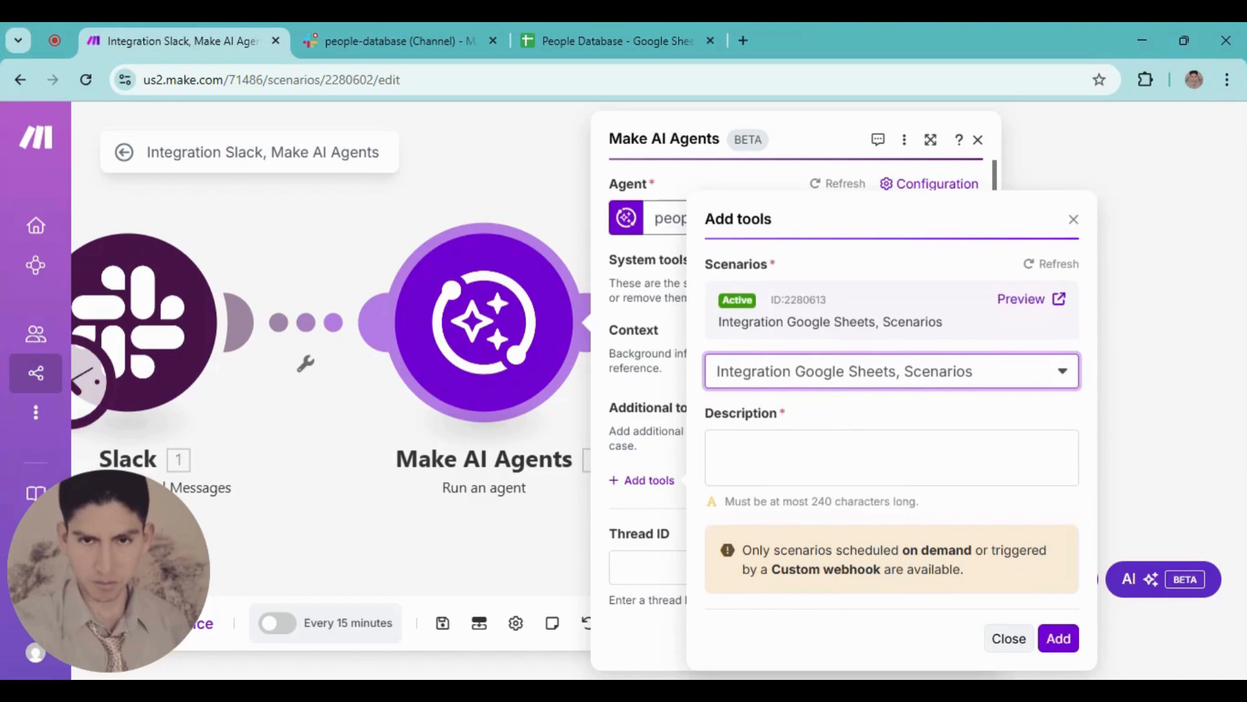
{"action": "left_click", "coordinate": [864, 457]}
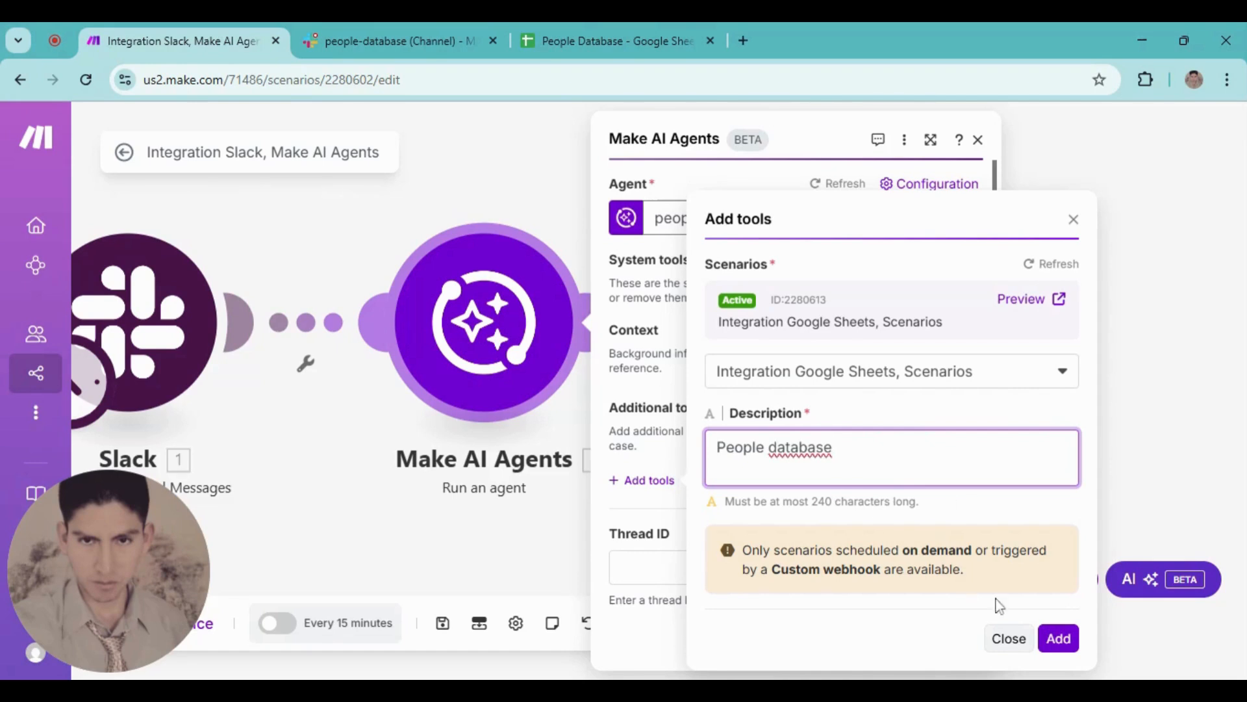
{"action": "left_click", "coordinate": [1058, 638]}
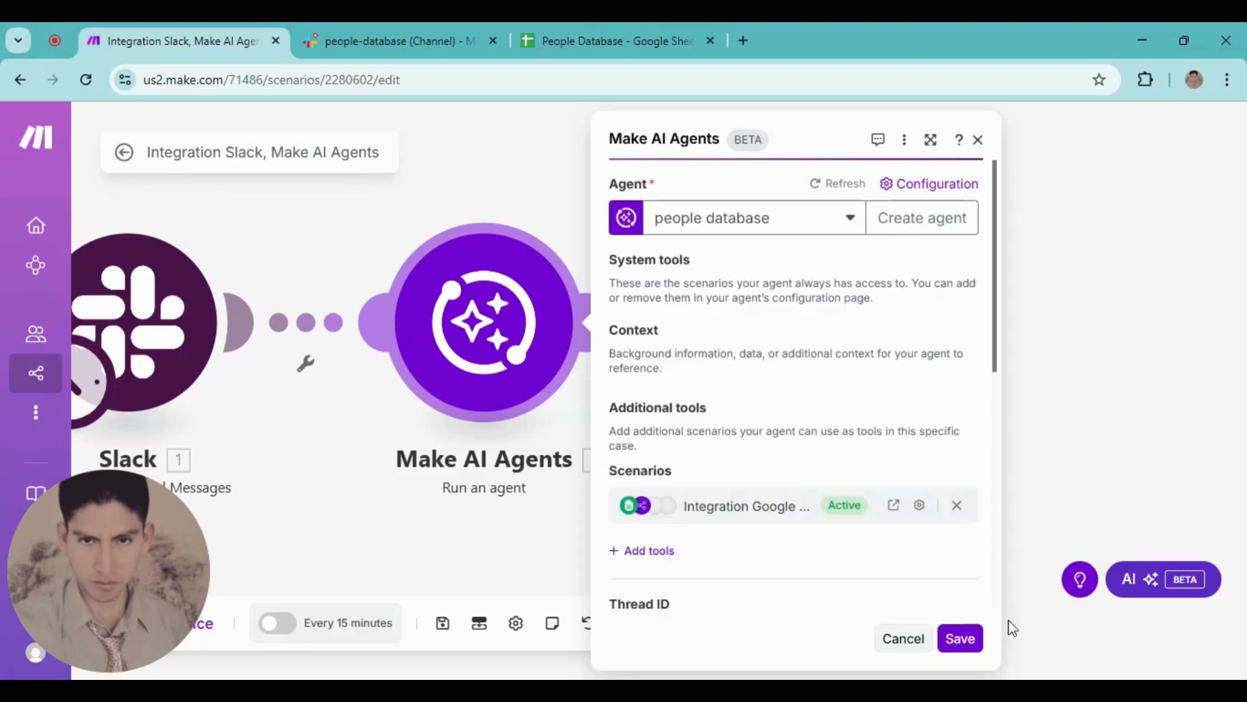
Map the Slack Bot ID to the Thread ID of the Make AI Agents module
{"action": "scroll", "coordinate": [705, 510], "scroll_direction": "down", "scroll_amount": 5}
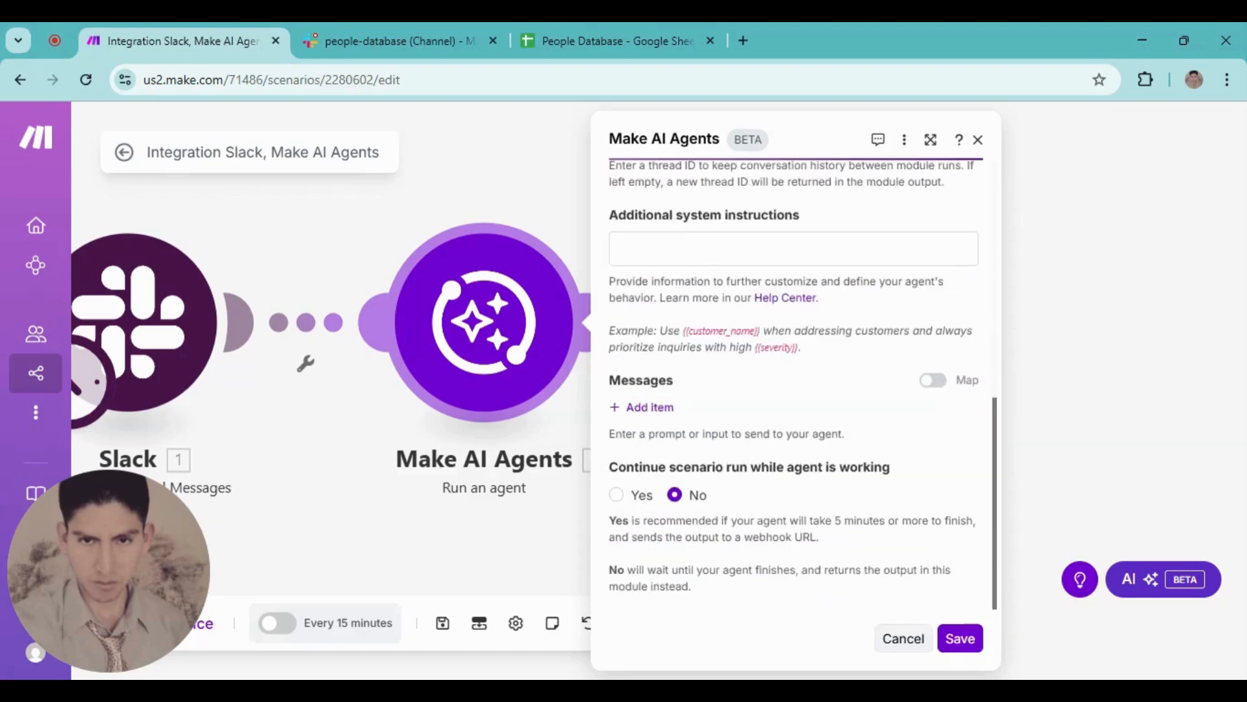
{"action": "scroll", "coordinate": [648, 414], "scroll_direction": "up", "scroll_amount": 5}
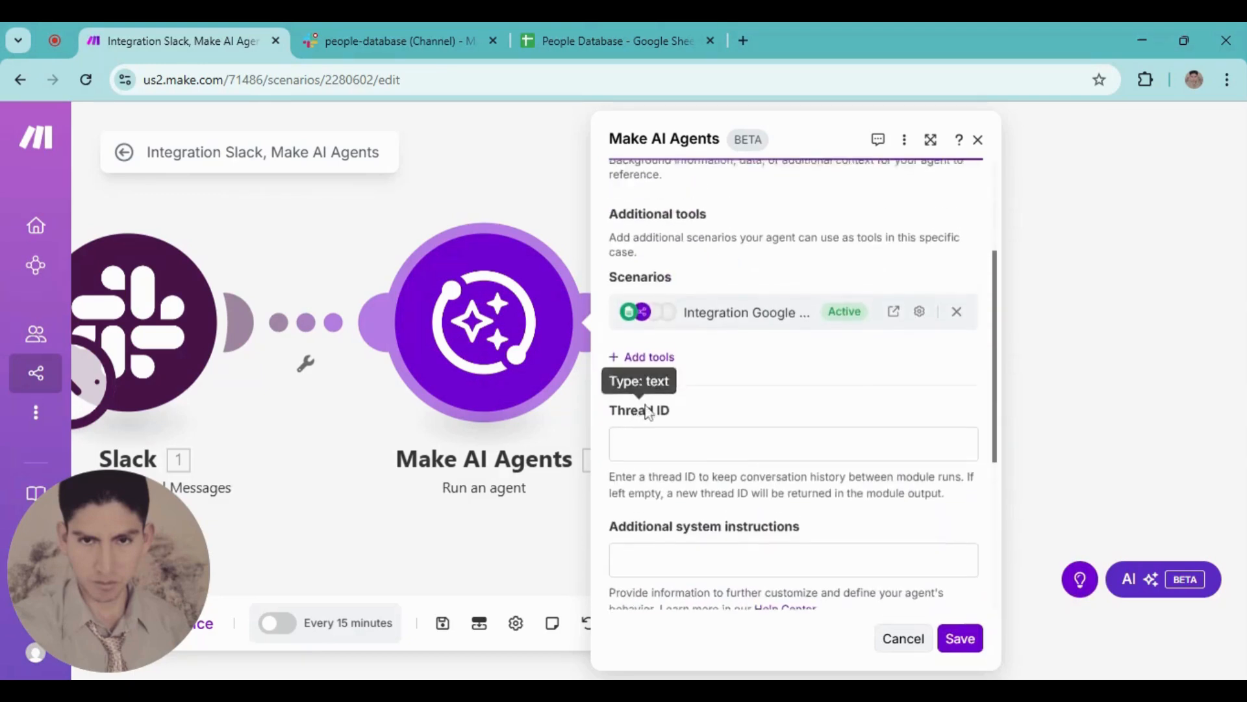
{"action": "scroll", "coordinate": [648, 413], "scroll_direction": "up", "scroll_amount": 1}
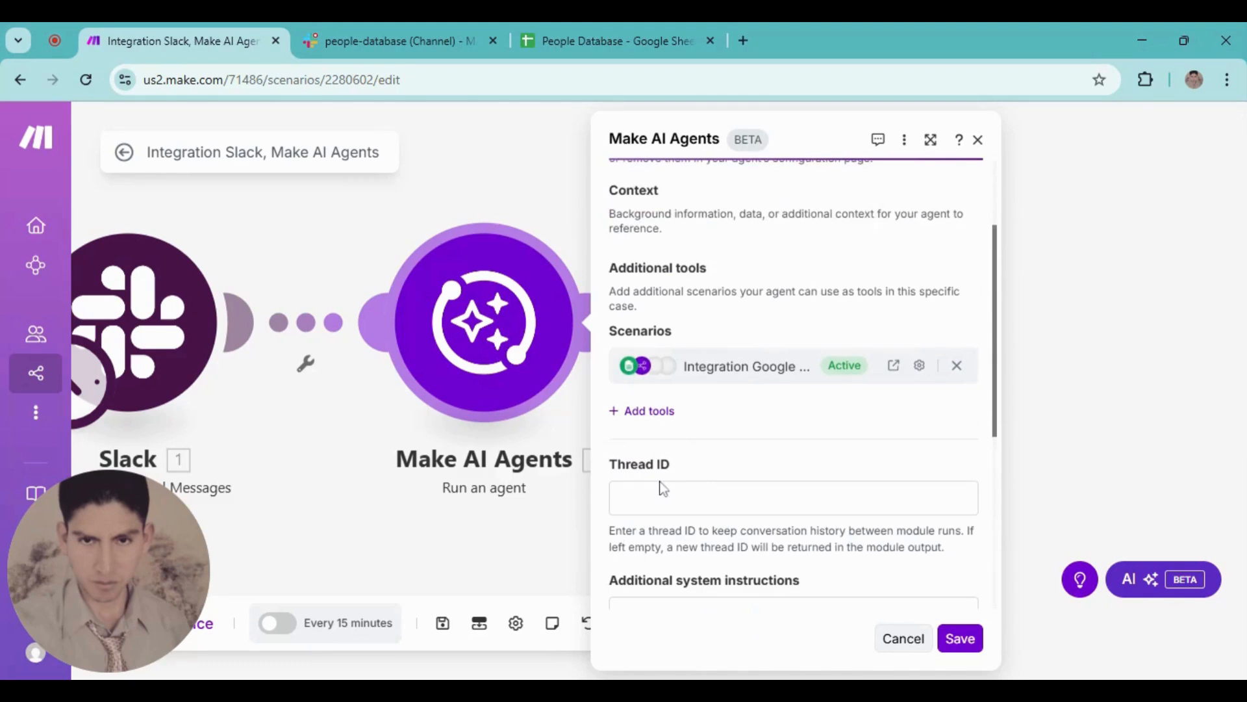
{"action": "left_click", "coordinate": [794, 498]}
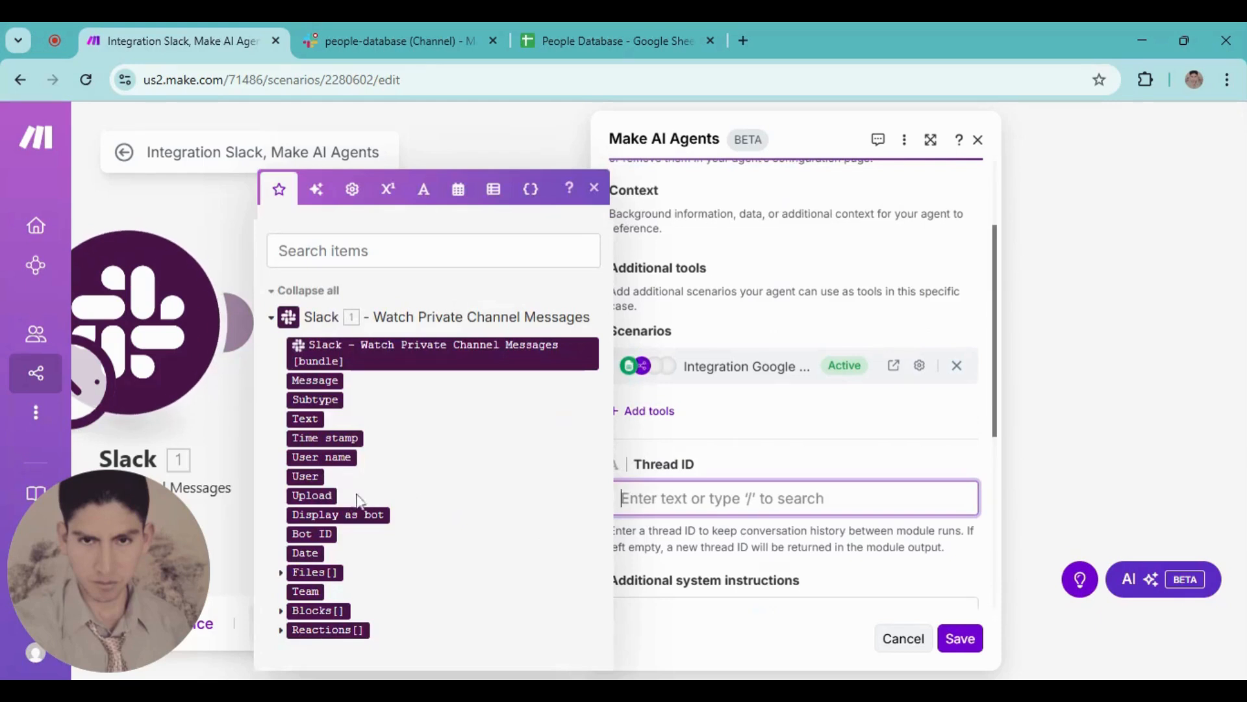
{"action": "left_click_drag", "start_coordinate": [312, 533], "coordinate": [623, 529]}
{"action": "key", "text": "Tab"}
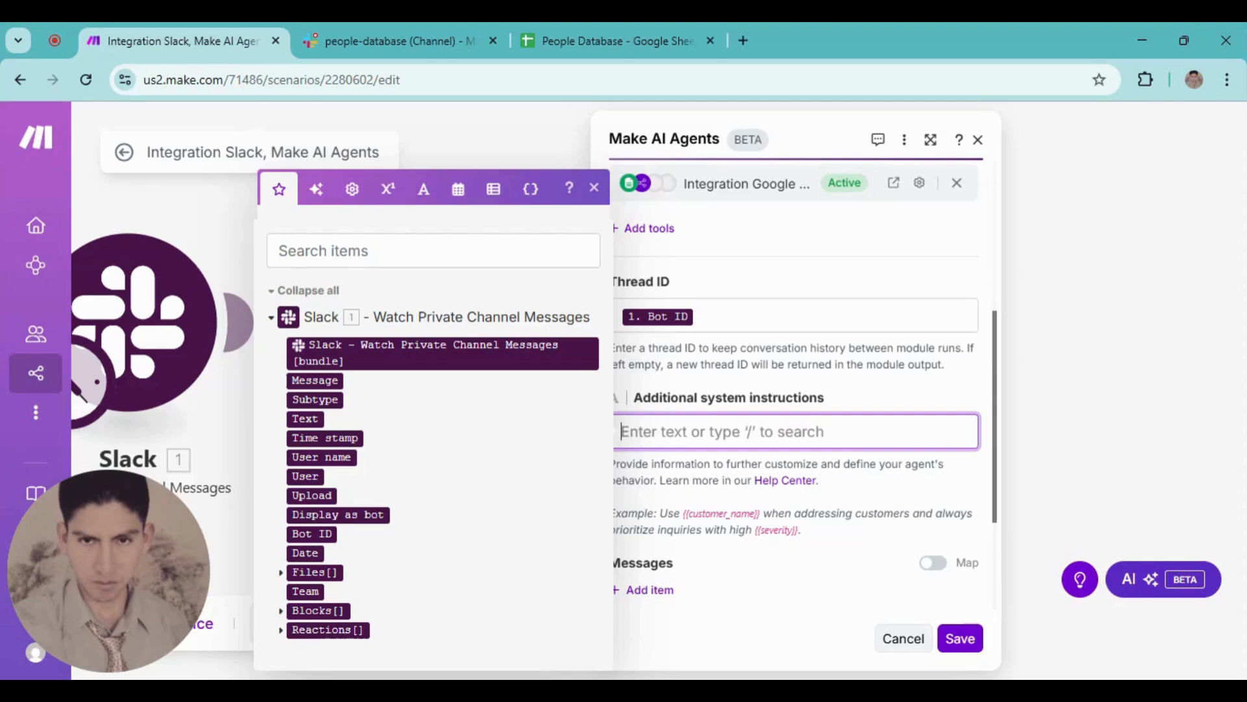
Set the additional system instructions to "This is the message" followed by the mapped Slack Text, and save the Make AI Agents module
{"action": "type", "text": "This"}
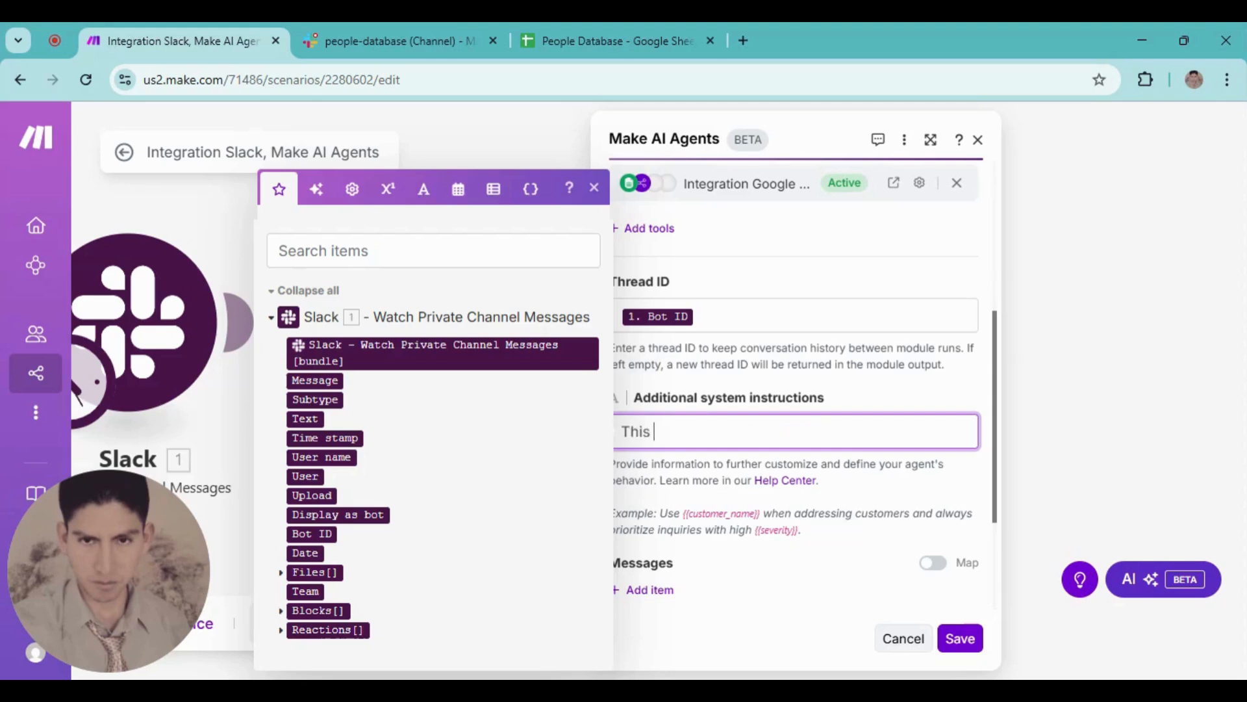
{"action": "type", "text": " is the "}
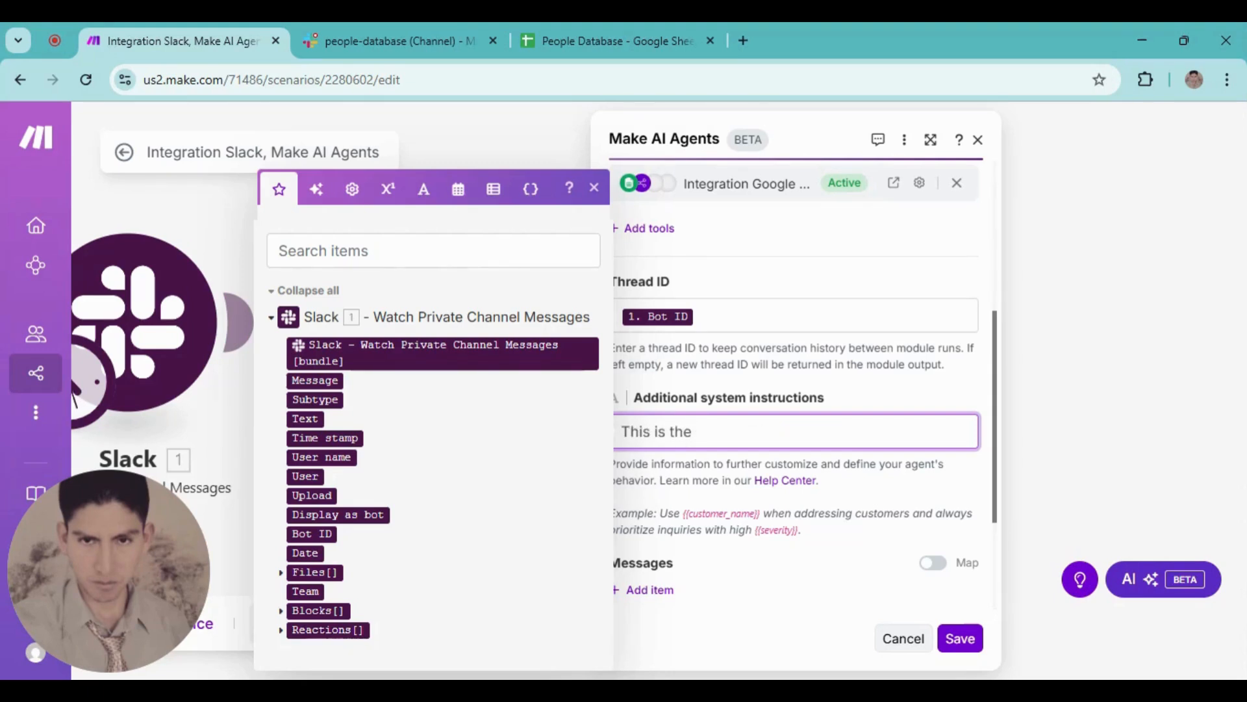
{"action": "type", "text": "message"}
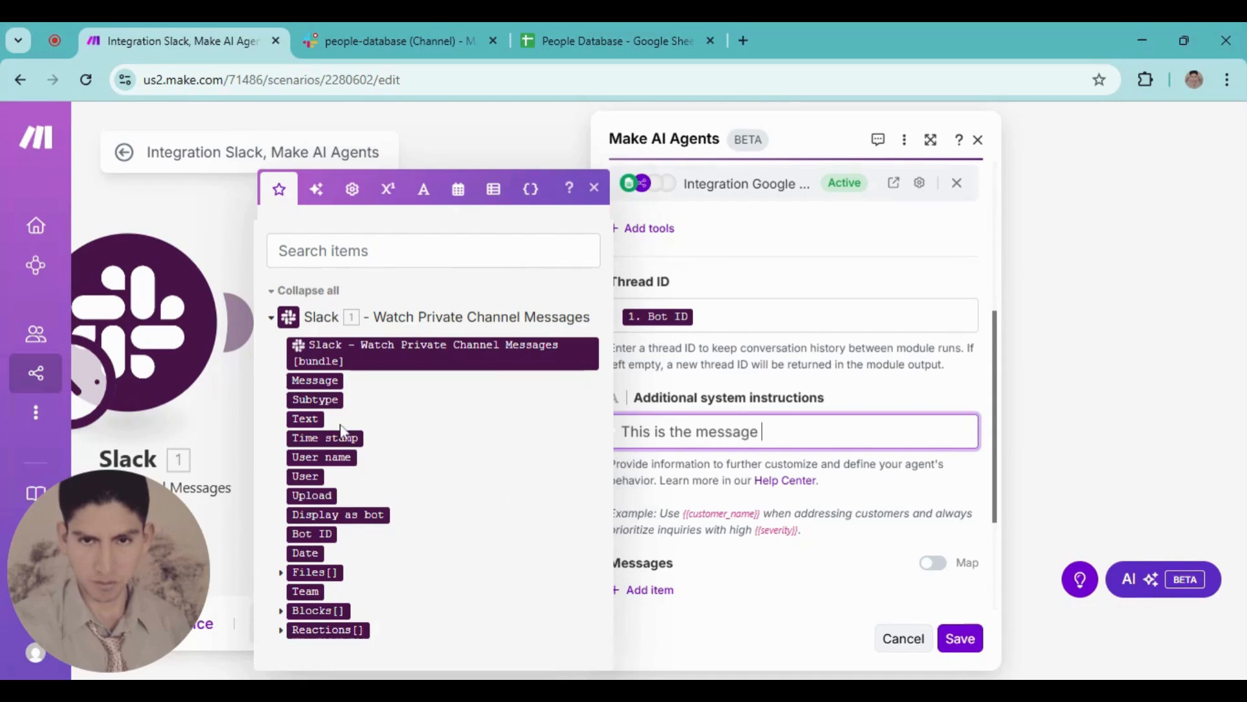
{"action": "left_click", "coordinate": [315, 421]}
{"action": "scroll", "coordinate": [751, 530], "scroll_direction": "down", "scroll_amount": 2}
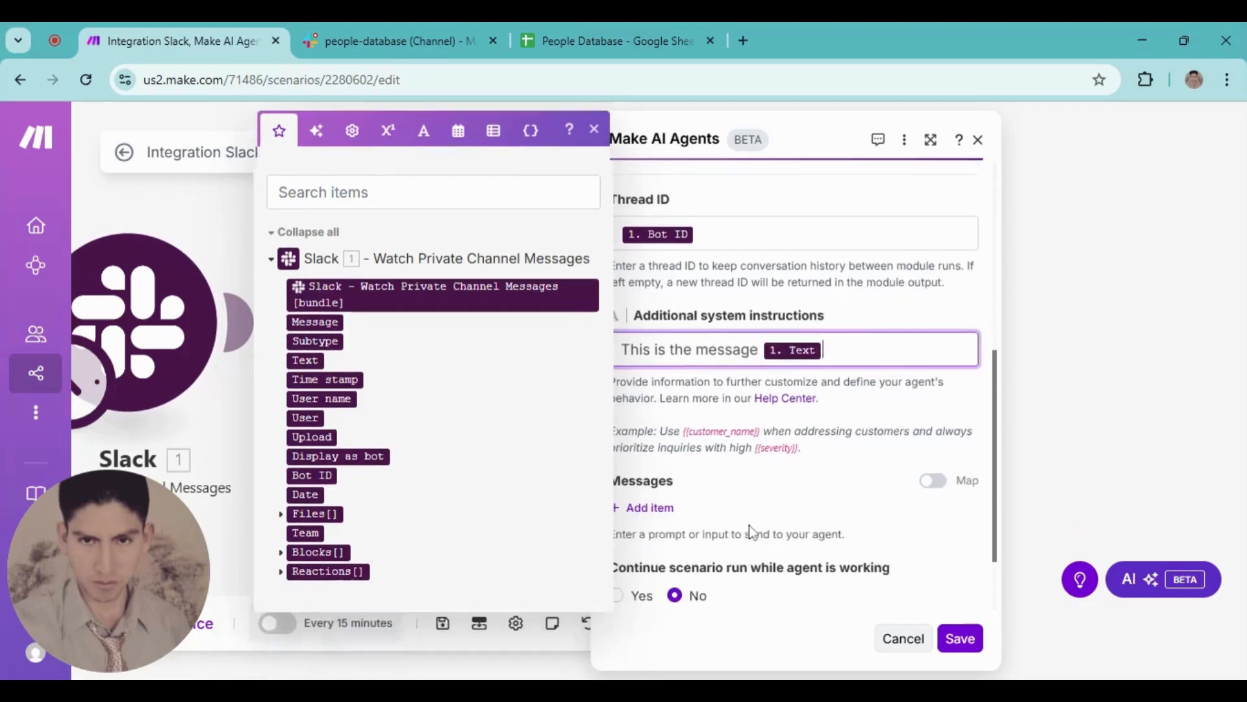
{"action": "left_click", "coordinate": [960, 639]}
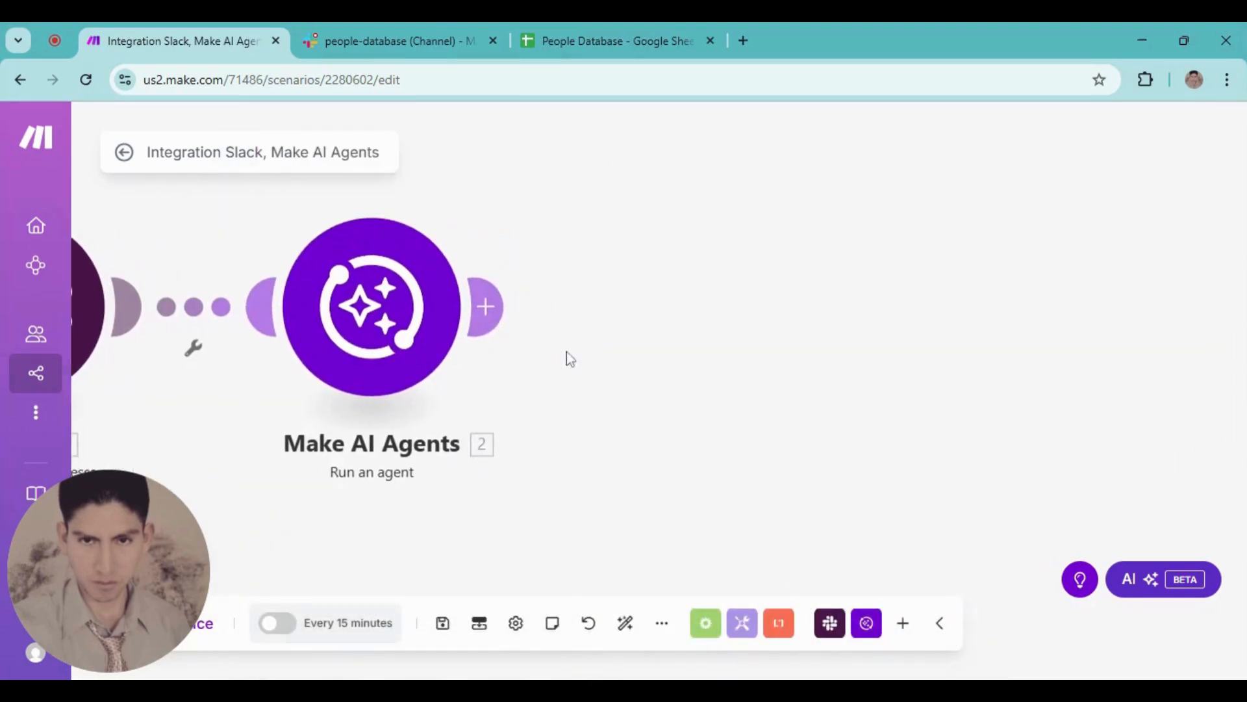
Add a Slack Create a Message module after the Make AI Agents module
{"action": "left_click", "coordinate": [487, 305]}
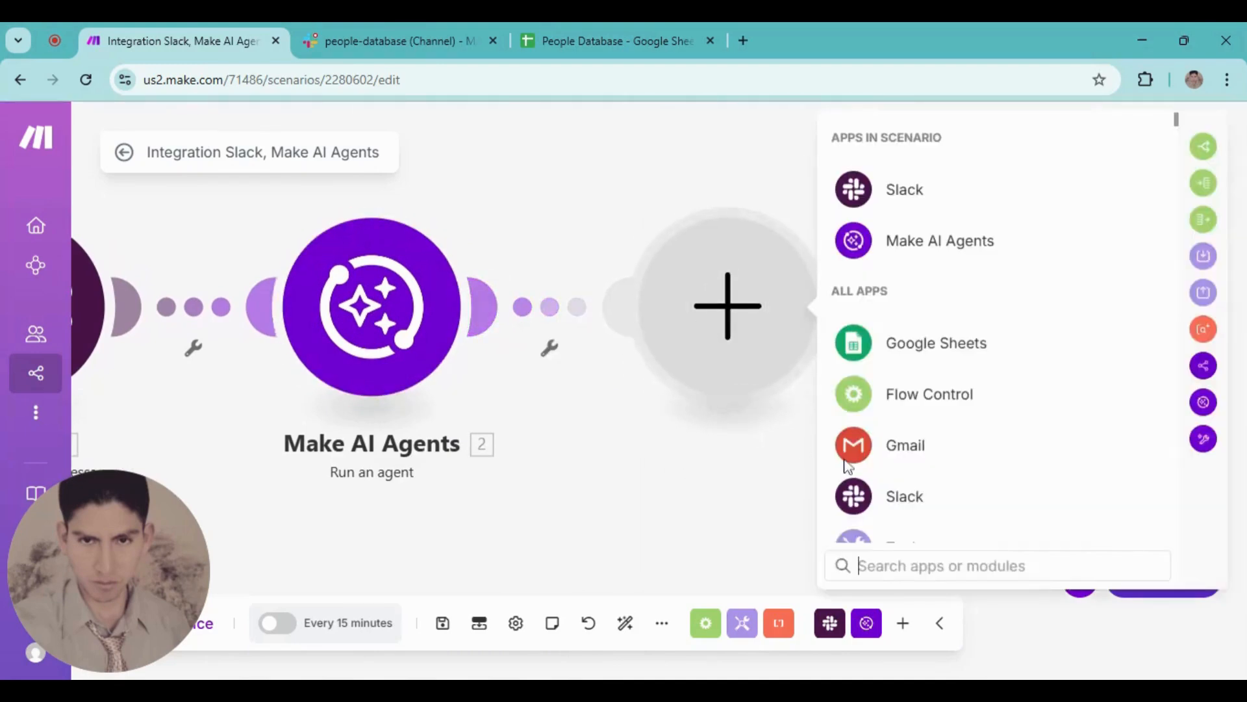
{"action": "left_click", "coordinate": [888, 501]}
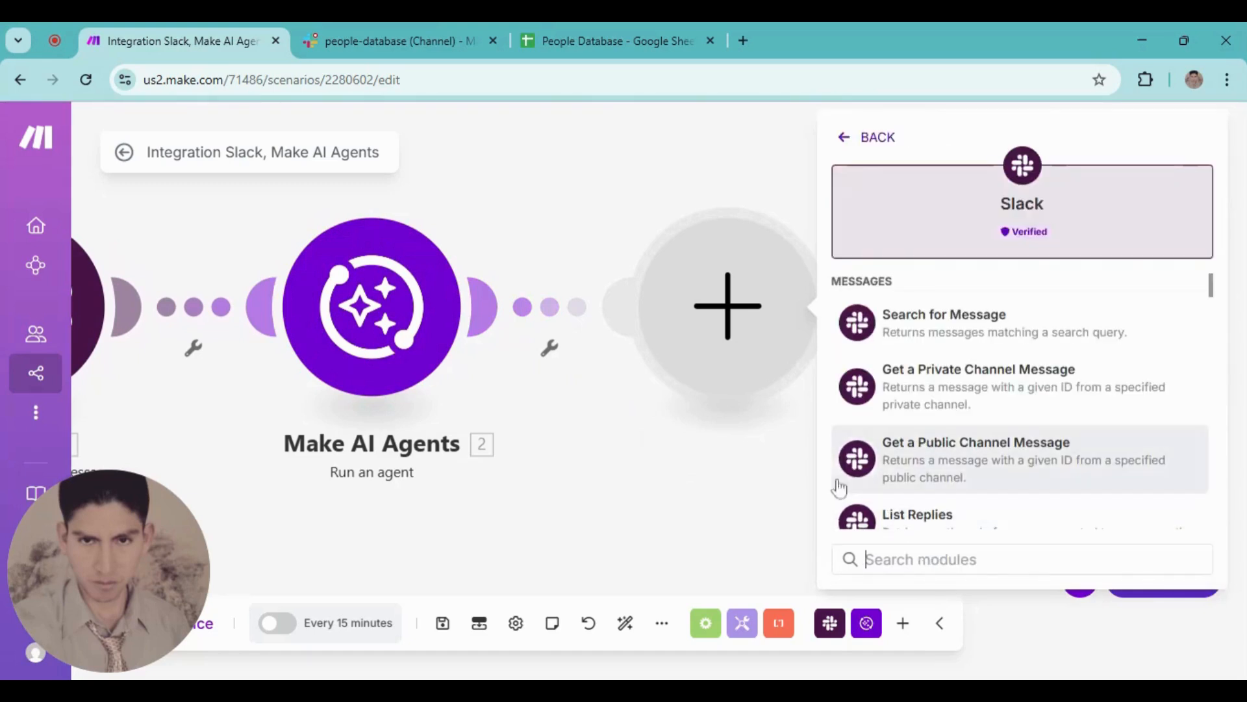
{"action": "left_click", "coordinate": [916, 559]}
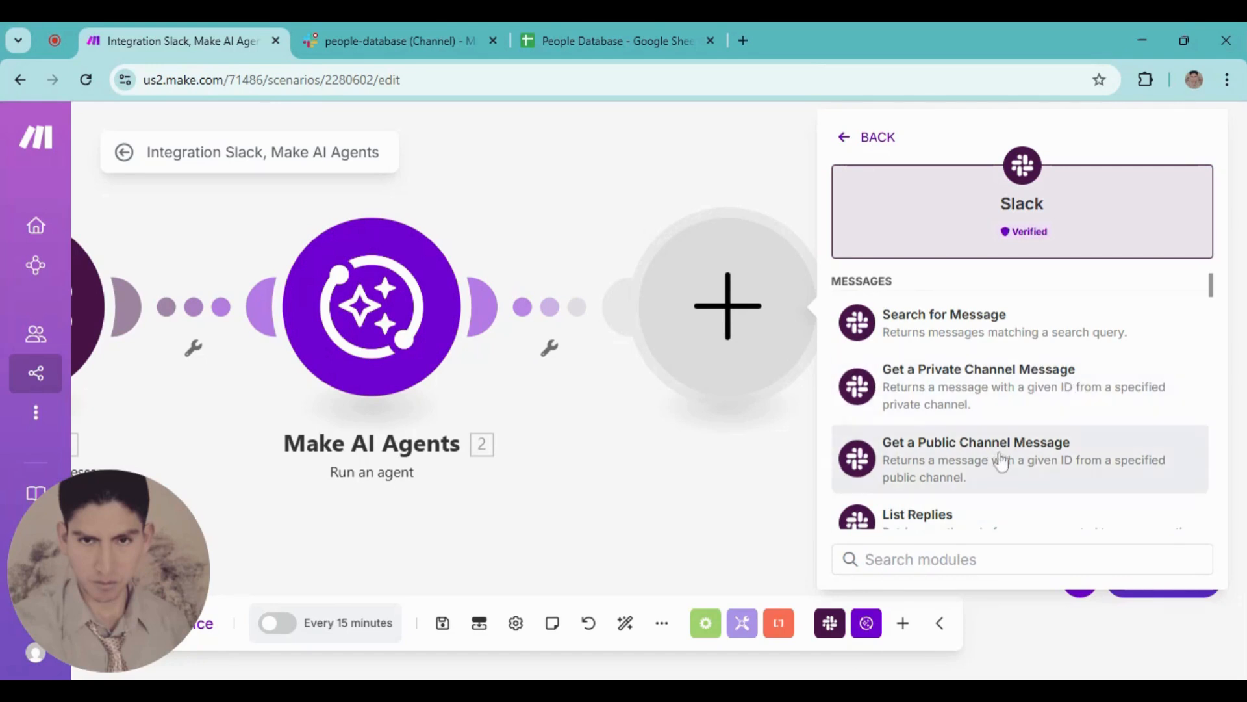
{"action": "scroll", "coordinate": [988, 468], "scroll_direction": "down", "scroll_amount": 3}
{"action": "left_click", "coordinate": [970, 451]}
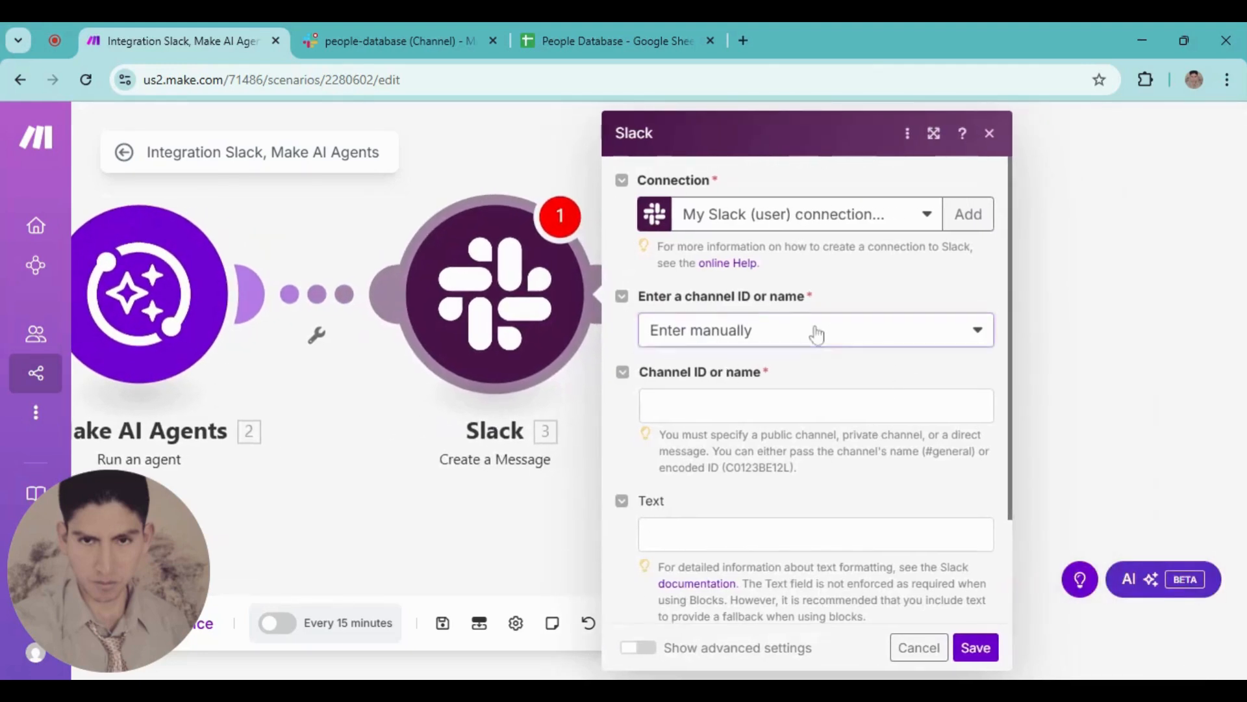
Choose the message's channel from the list, with channel type Private channel and the people-database channel
{"action": "left_click", "coordinate": [817, 333]}
{"action": "left_click", "coordinate": [727, 393]}
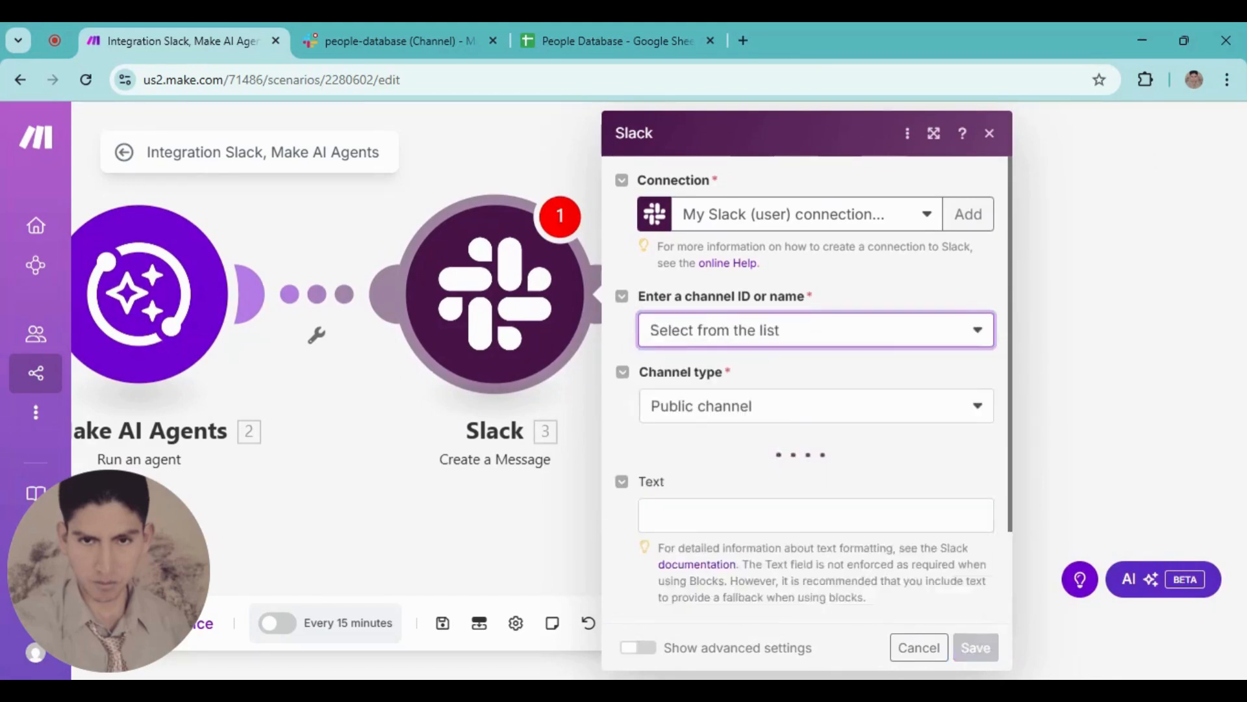
{"action": "left_click", "coordinate": [813, 411]}
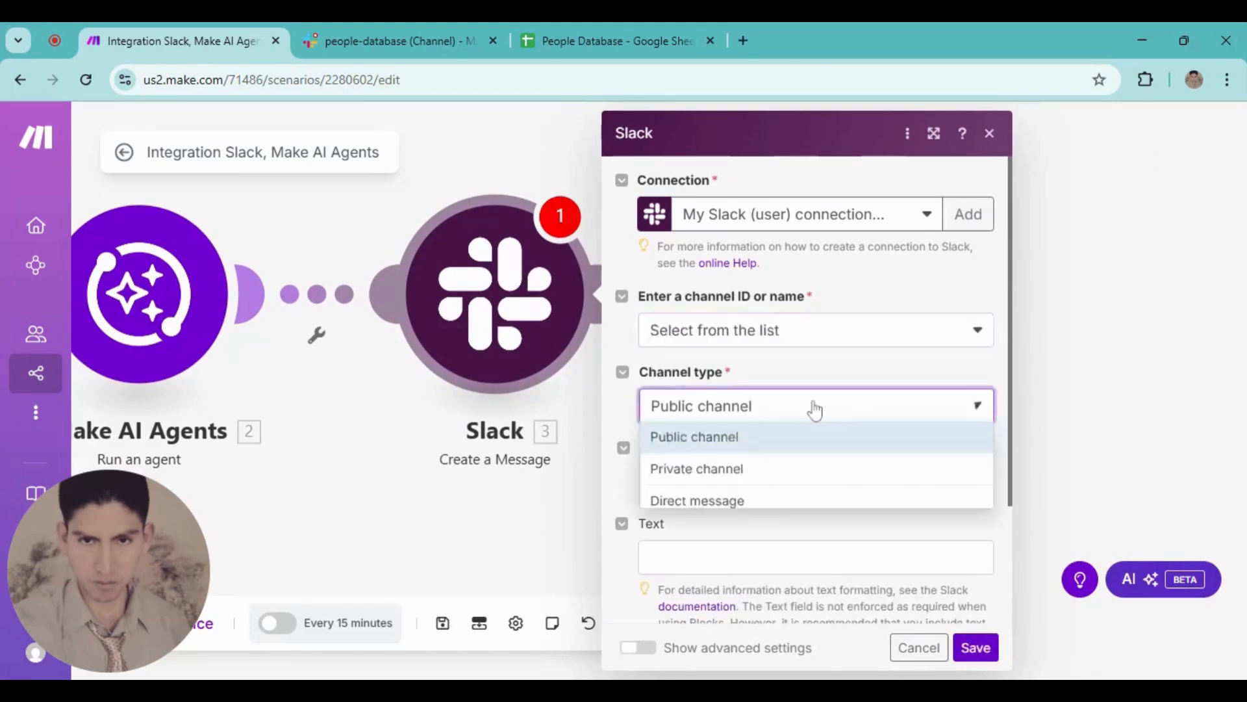
{"action": "left_click", "coordinate": [702, 484]}
{"action": "scroll", "coordinate": [780, 497], "scroll_direction": "down", "scroll_amount": 1}
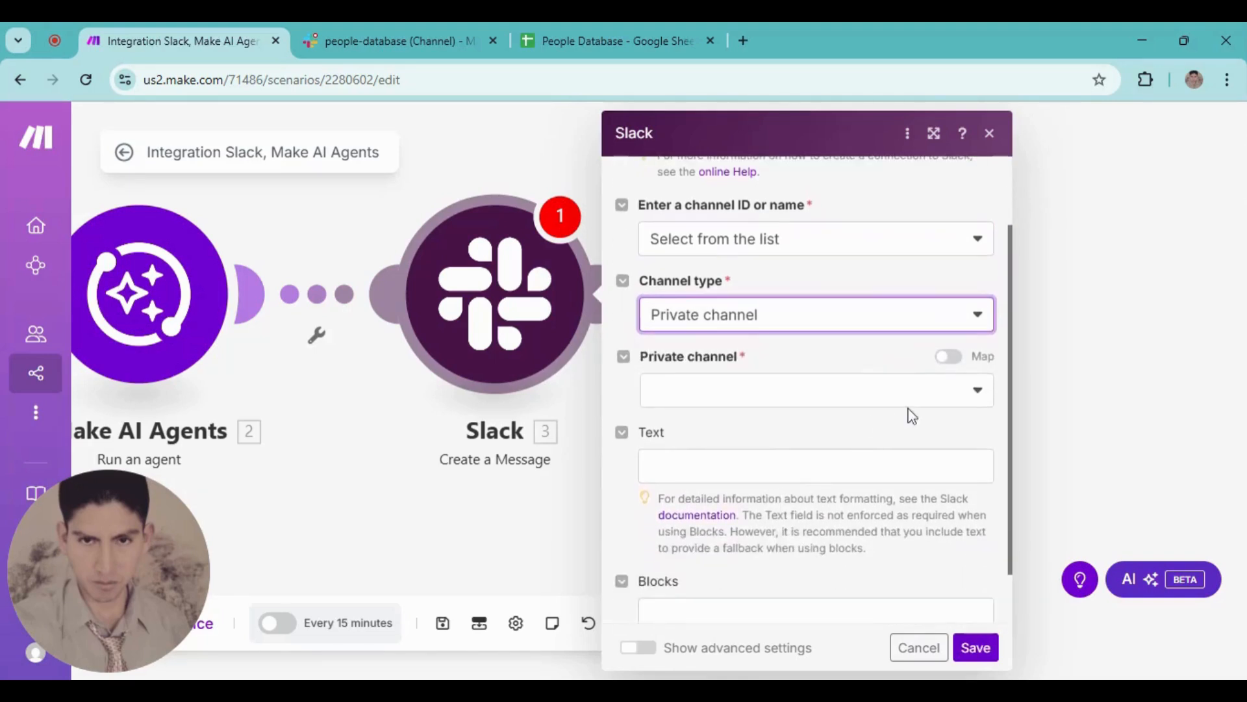
{"action": "left_click", "coordinate": [970, 401]}
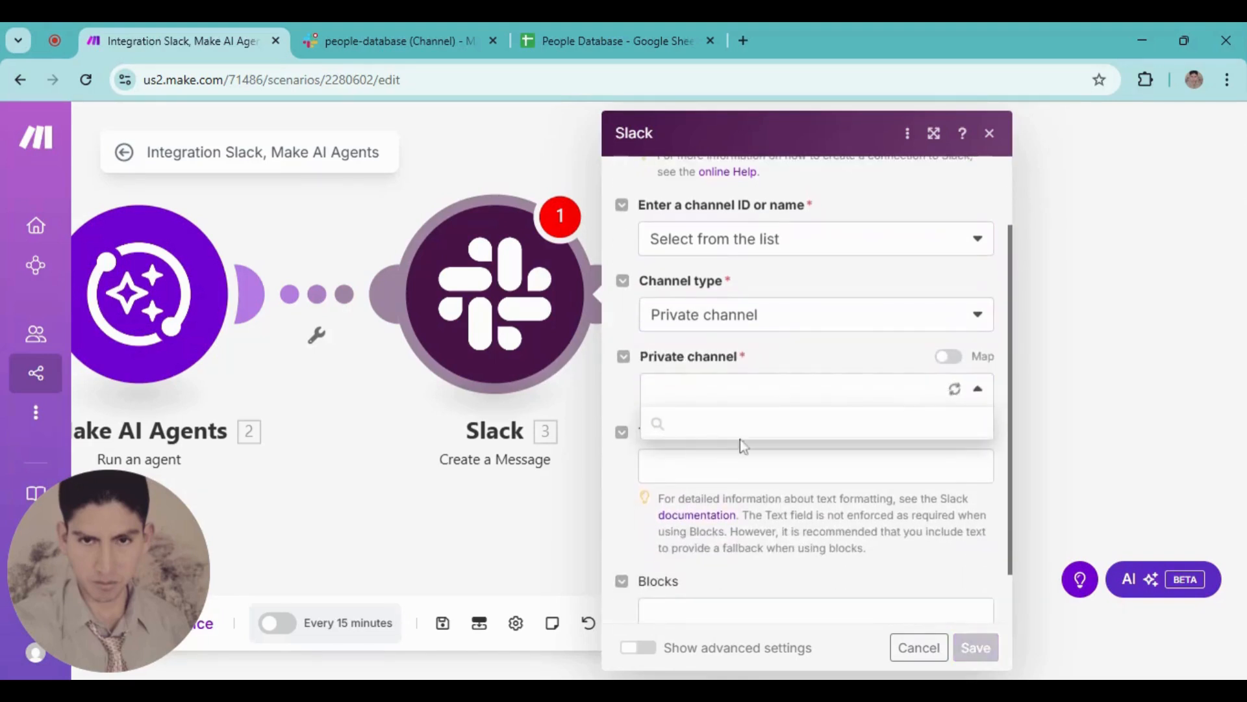
{"action": "left_click", "coordinate": [698, 458]}
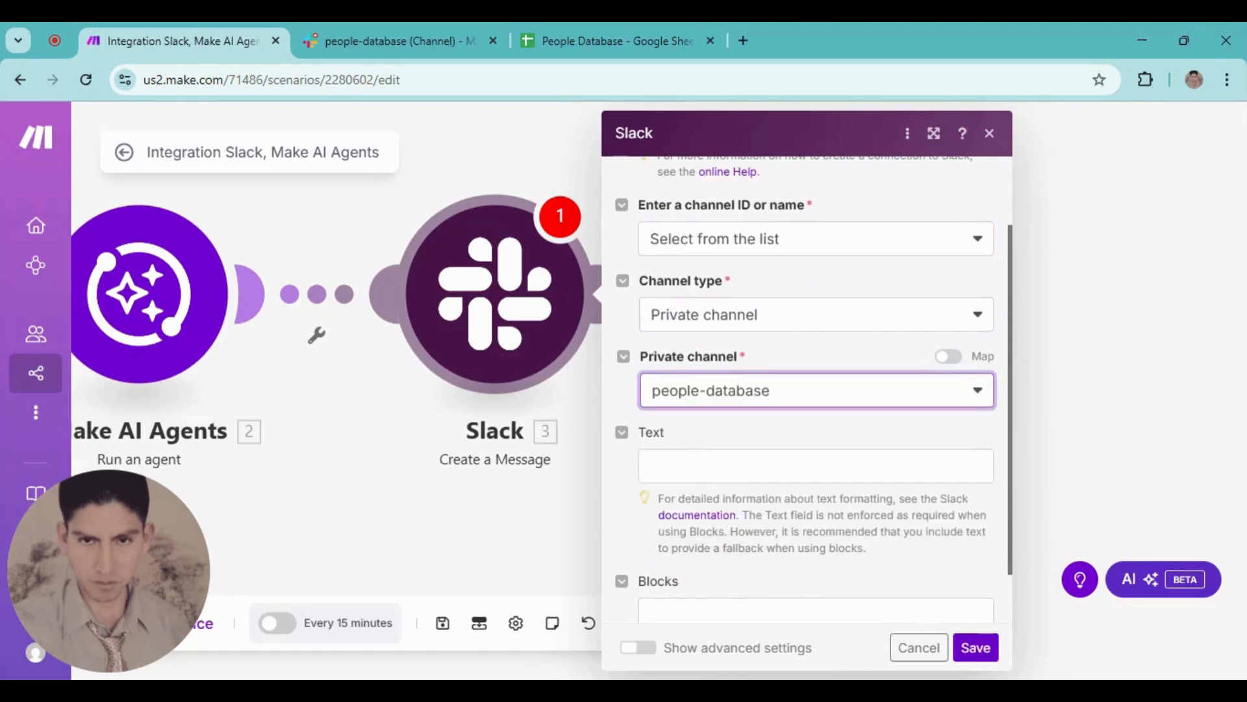
Map the Make AI Agents response to the Slack message's Text and save the module
{"action": "scroll", "coordinate": [734, 513], "scroll_direction": "down", "scroll_amount": 1}
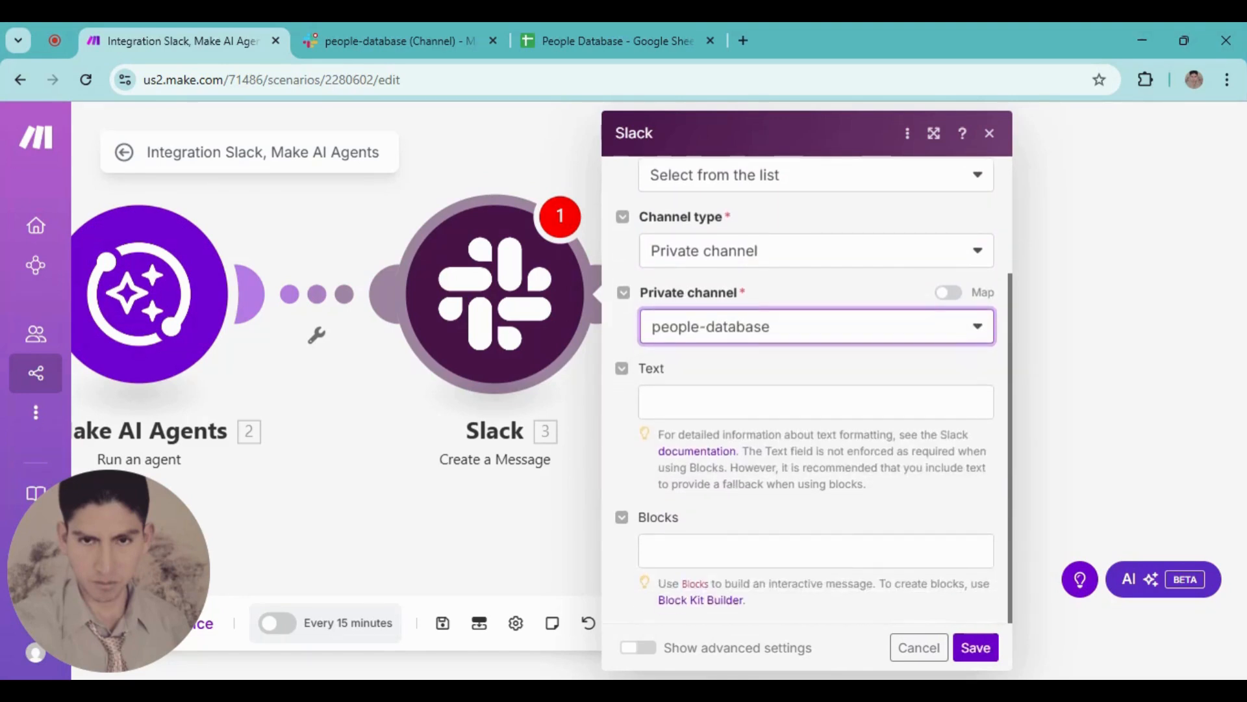
{"action": "left_click", "coordinate": [816, 402]}
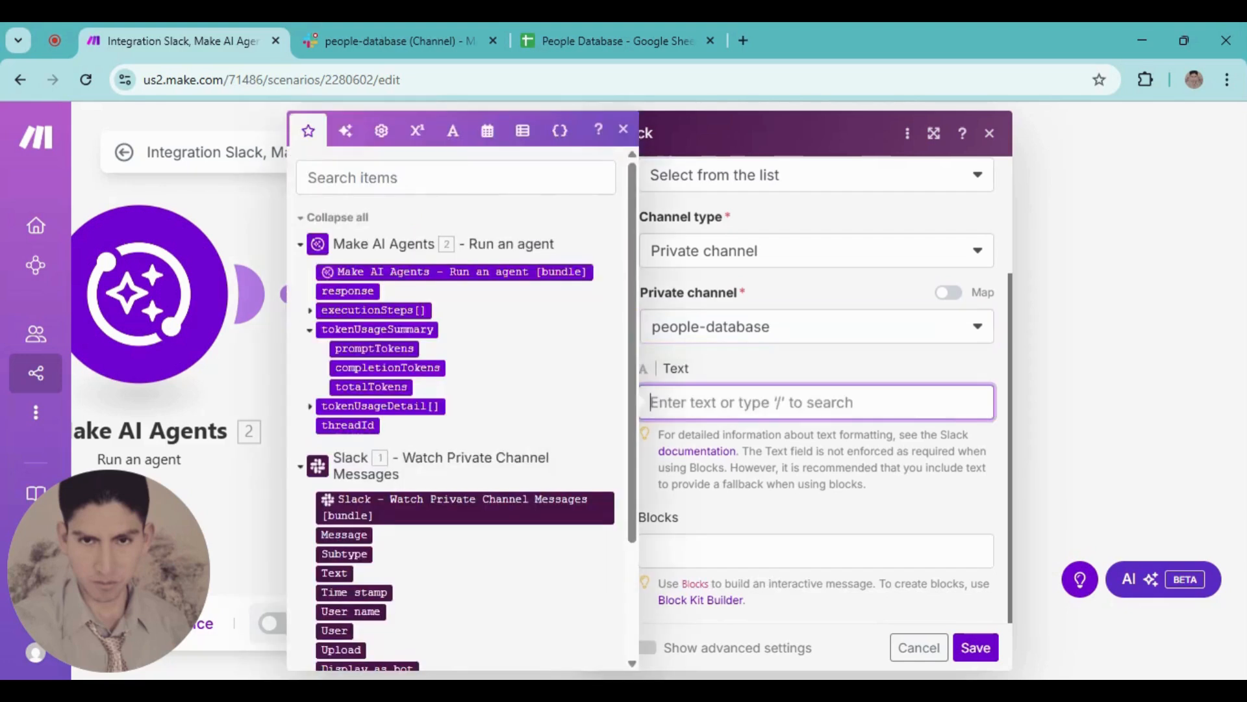
{"action": "left_click", "coordinate": [358, 291]}
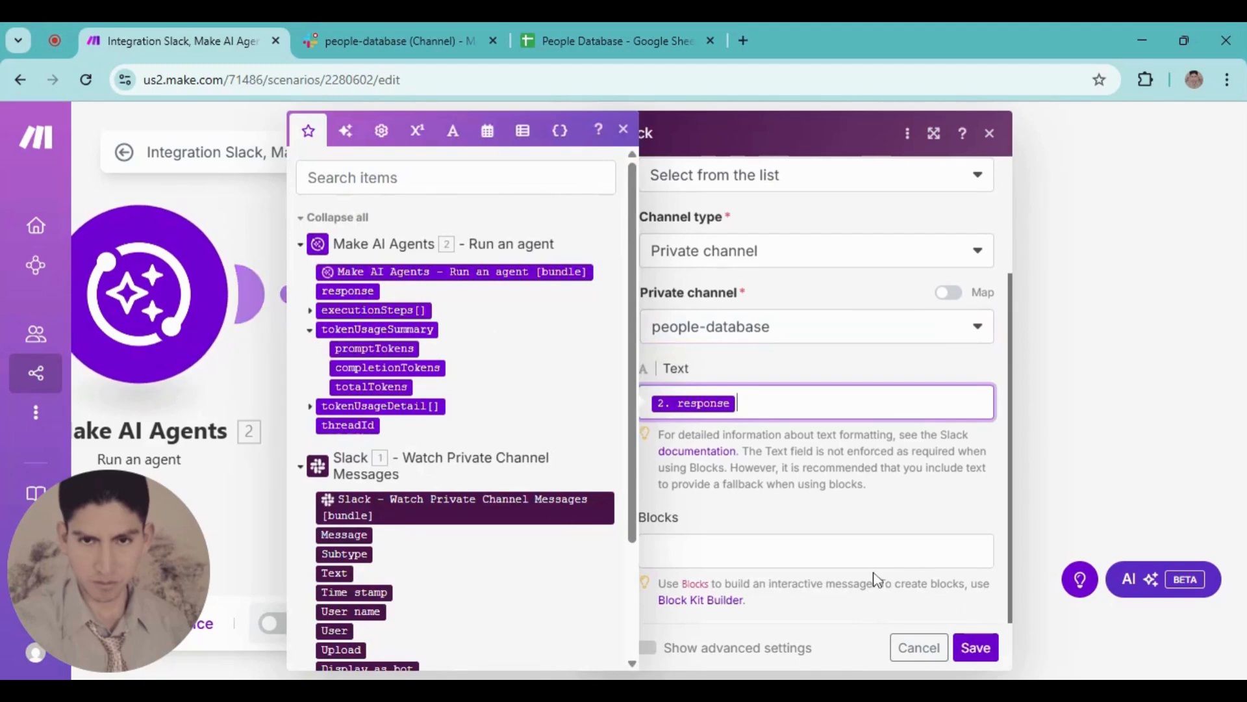
{"action": "left_click", "coordinate": [976, 648]}
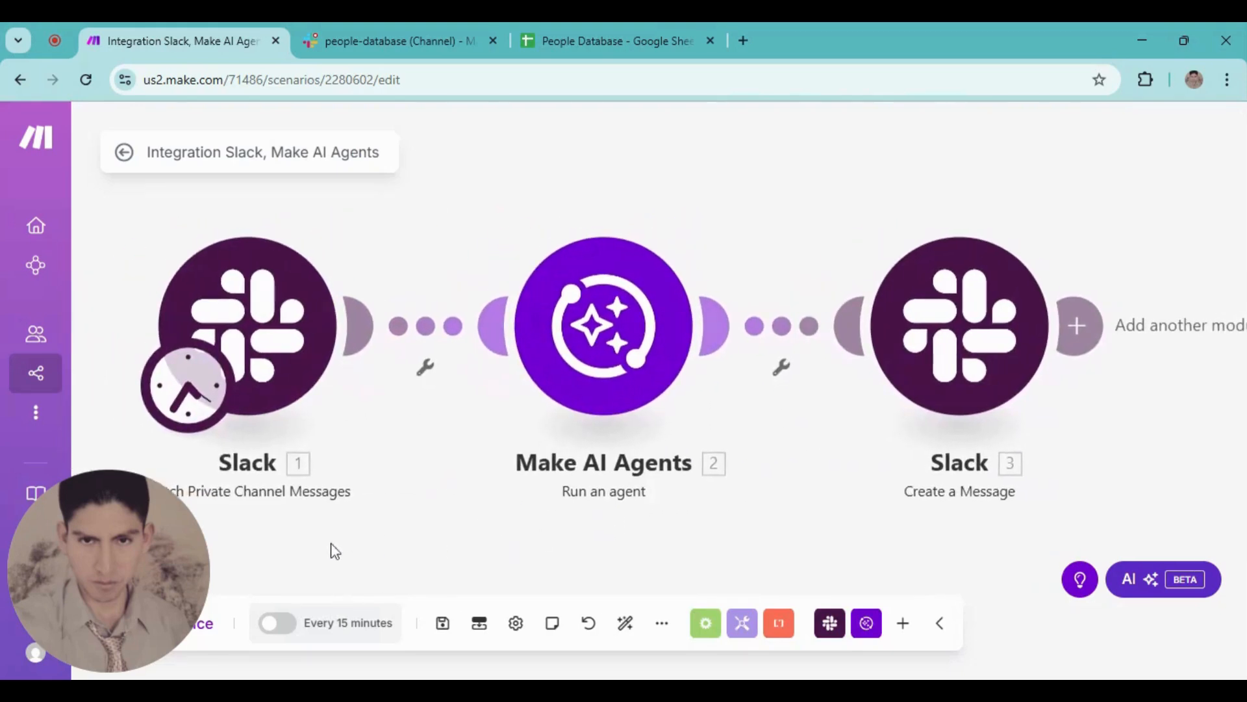
{"action": "left_click_drag", "start_coordinate": [103, 571], "coordinate": [87, 480]}
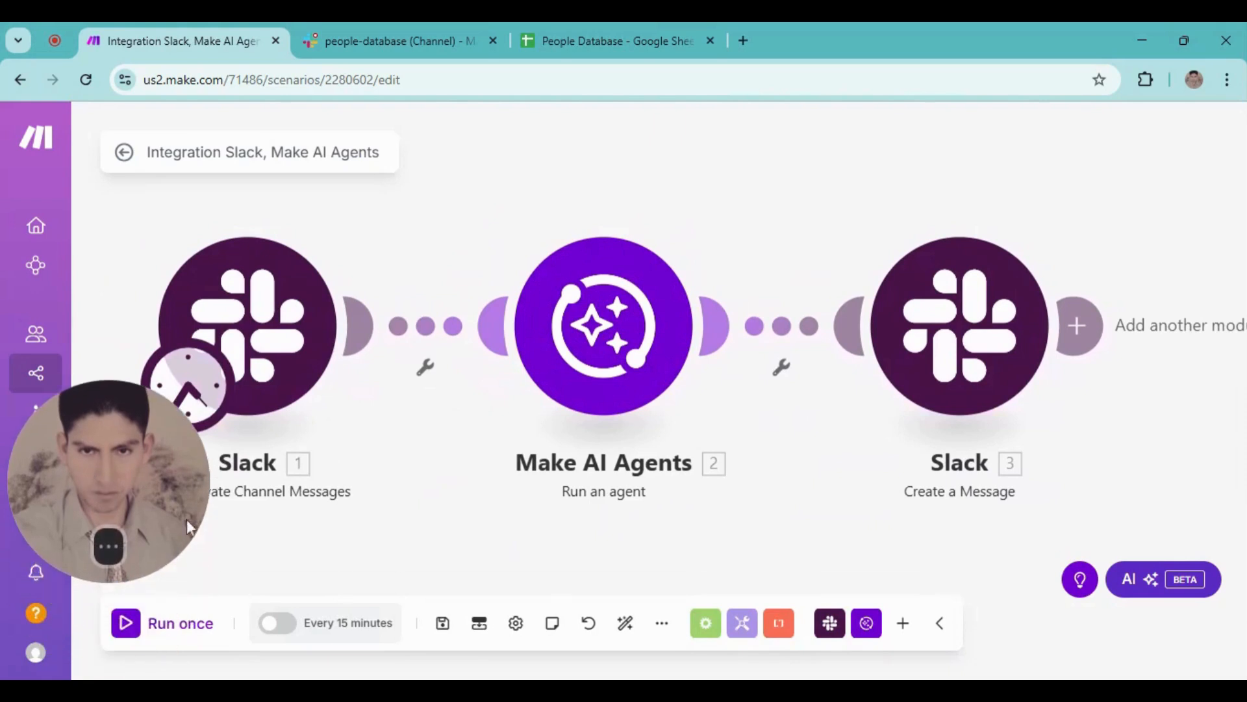
Switch to Slack and post a request in the people-database channel to write a message to the first person in the database
{"action": "left_click", "coordinate": [376, 37]}
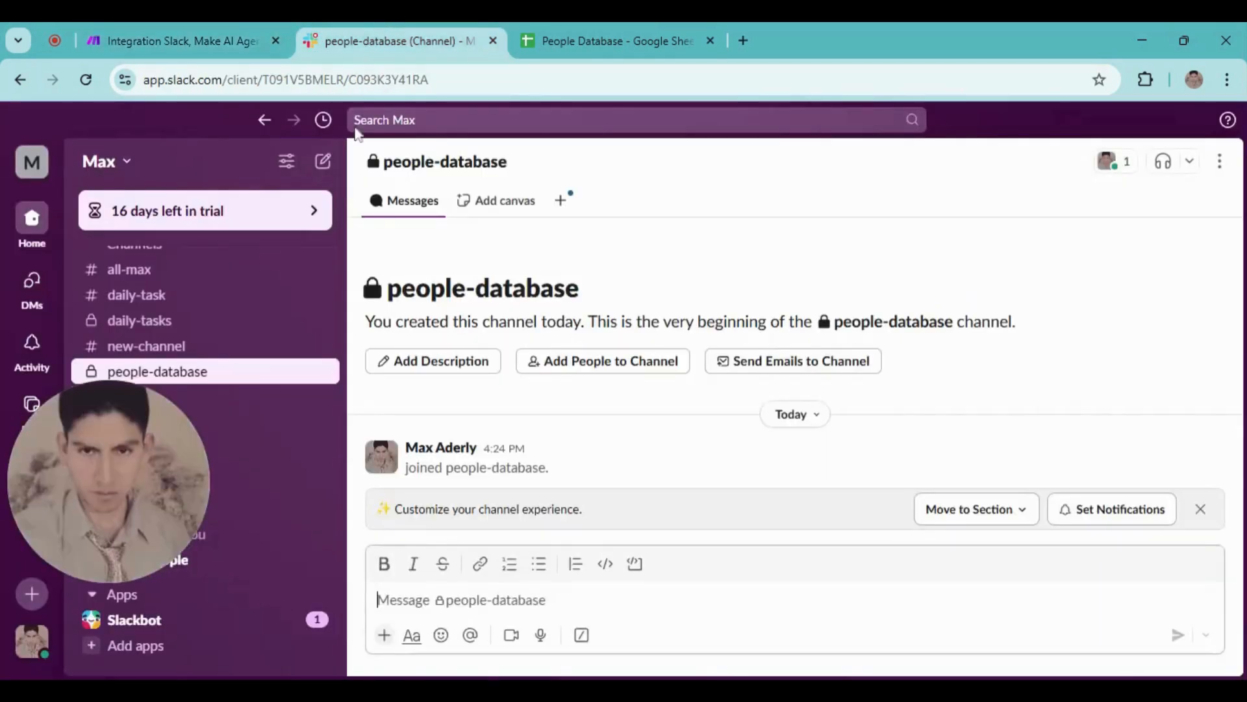
{"action": "left_click_drag", "start_coordinate": [154, 419], "coordinate": [116, 528]}
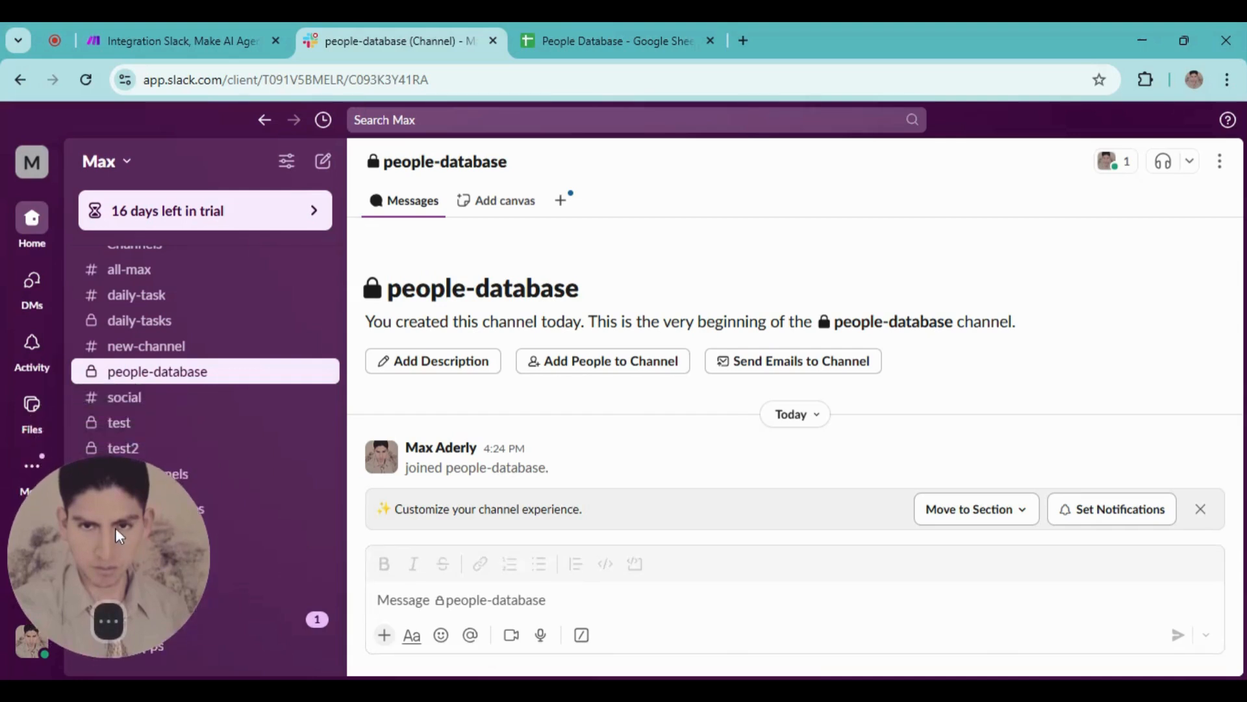
{"action": "left_click", "coordinate": [165, 375]}
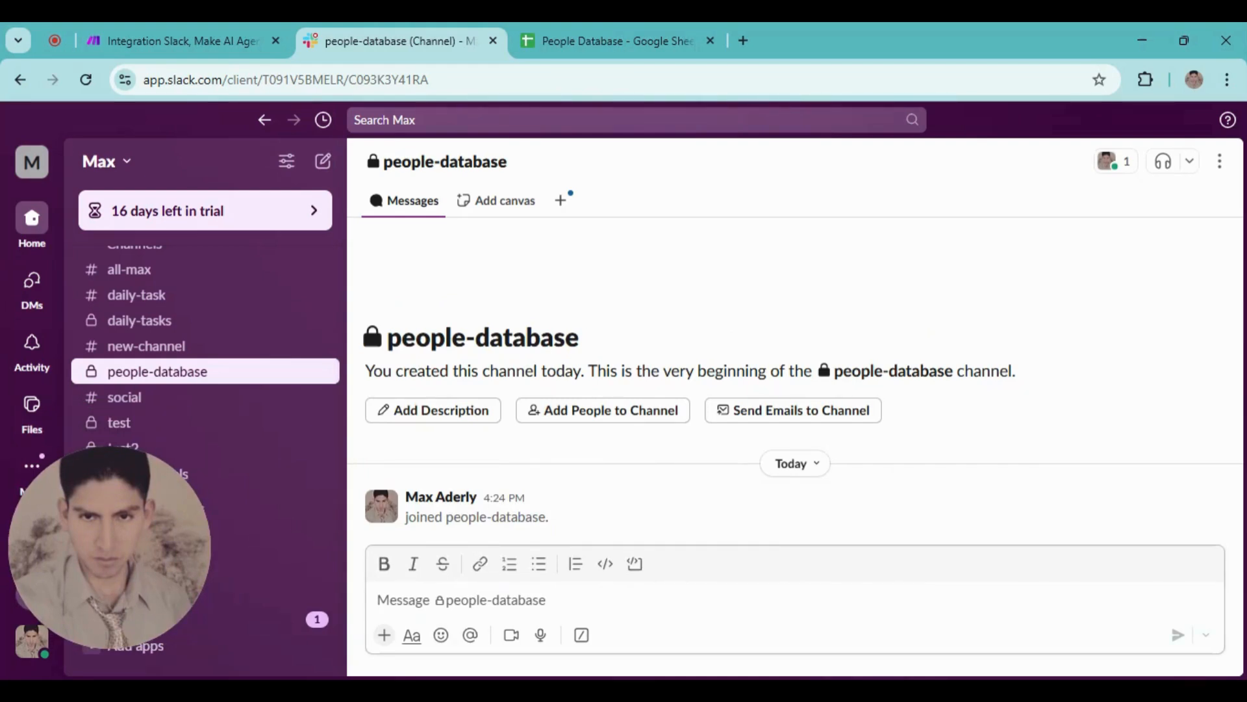
{"action": "type", "text": "Write a "}
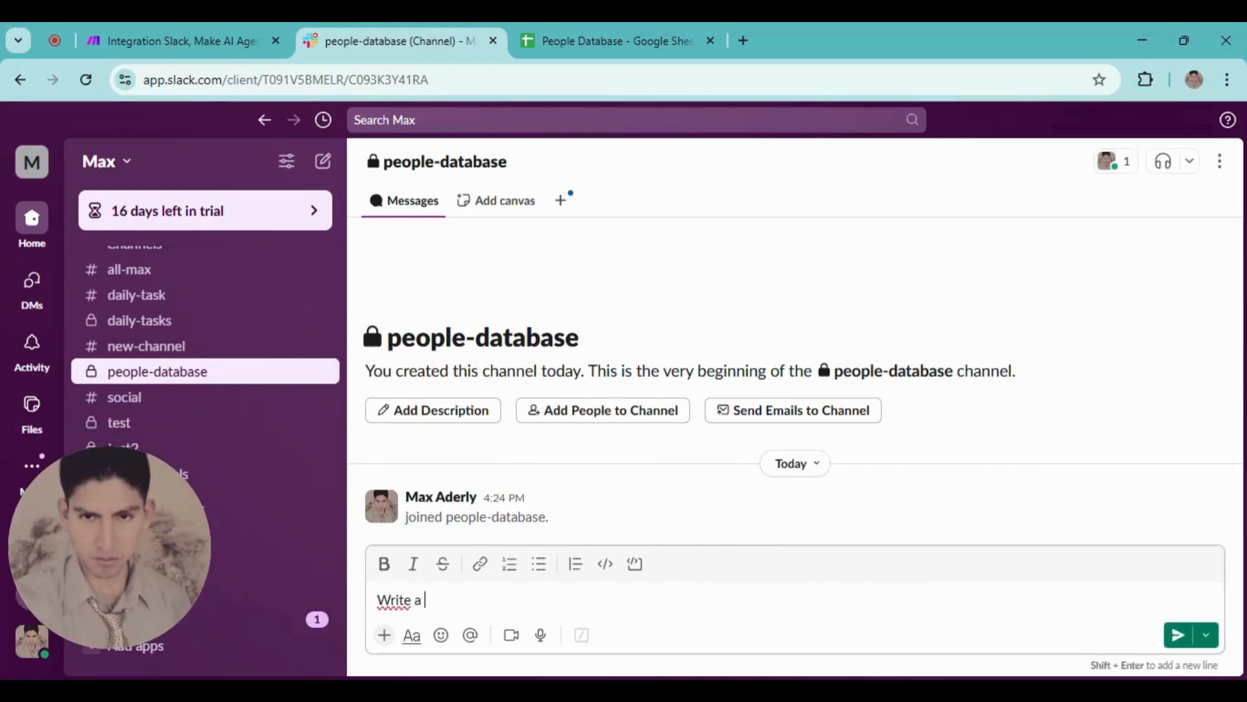
{"action": "type", "text": "message to Alice"}
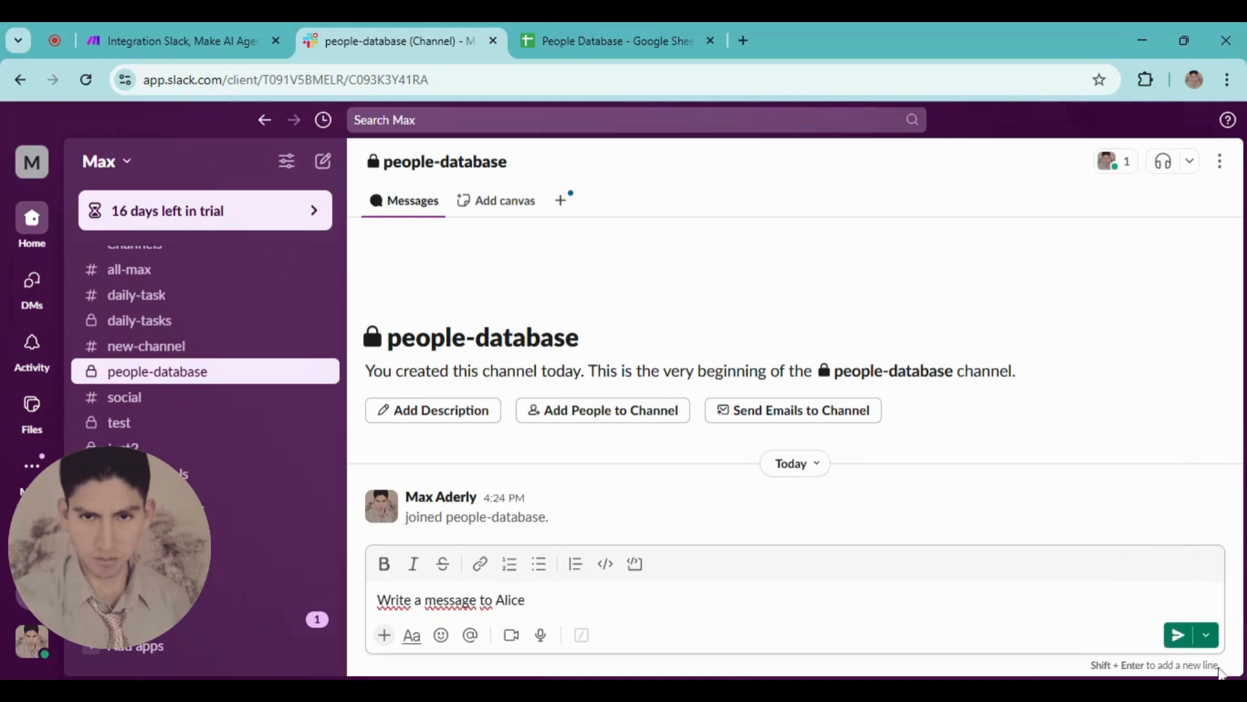
{"action": "left_click", "coordinate": [1178, 635]}
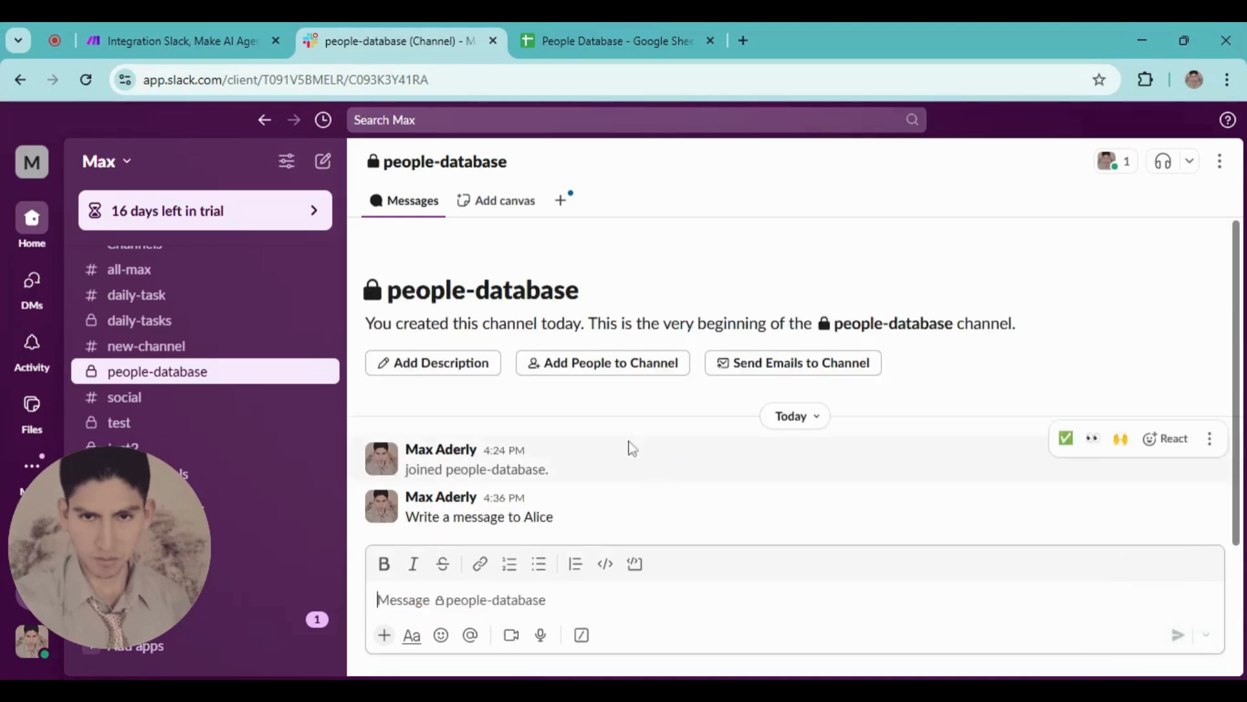
Switch back to Make, run the scenario once, and check the agent's reply in the Slack people-database channel
{"action": "left_click", "coordinate": [195, 40]}
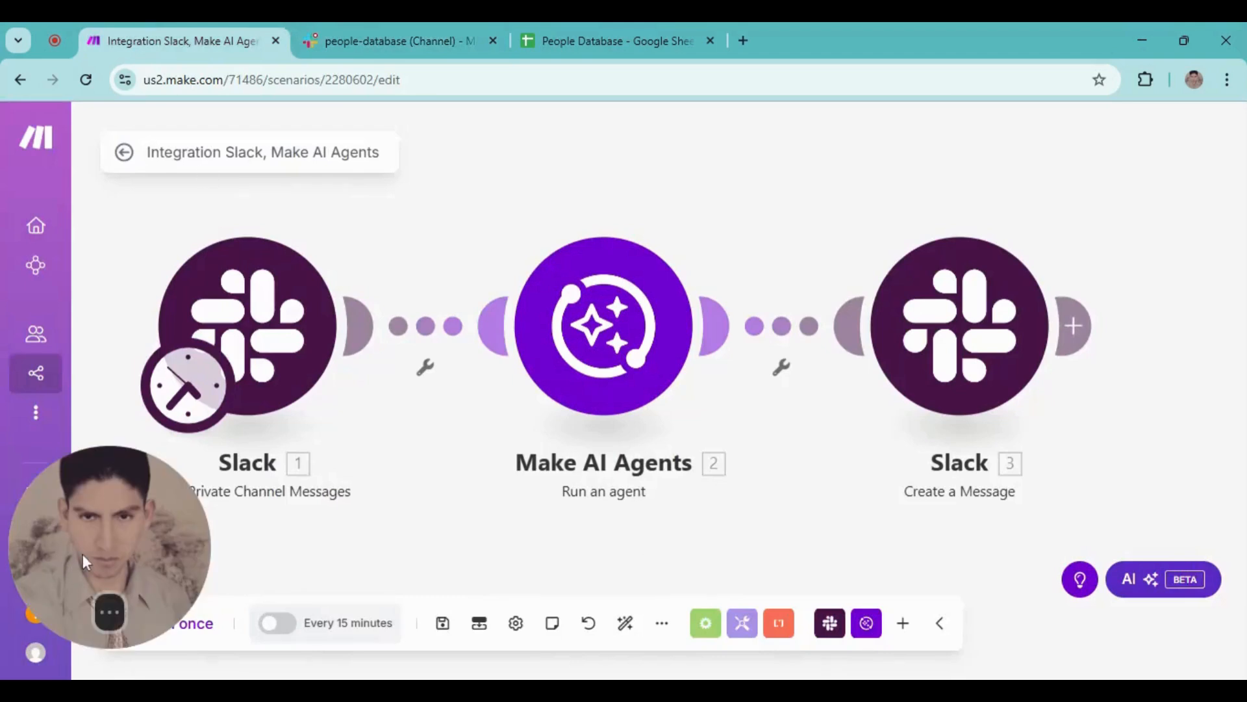
{"action": "left_click_drag", "start_coordinate": [84, 554], "coordinate": [77, 501]}
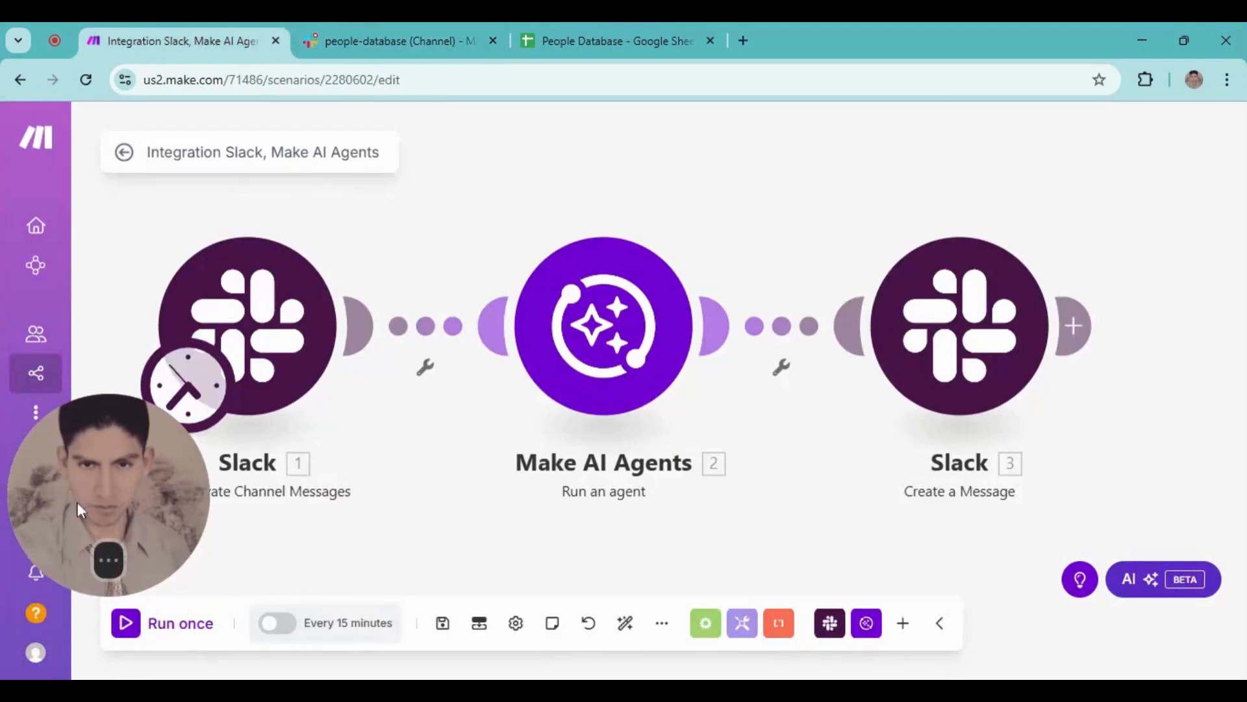
{"action": "left_click", "coordinate": [127, 631]}
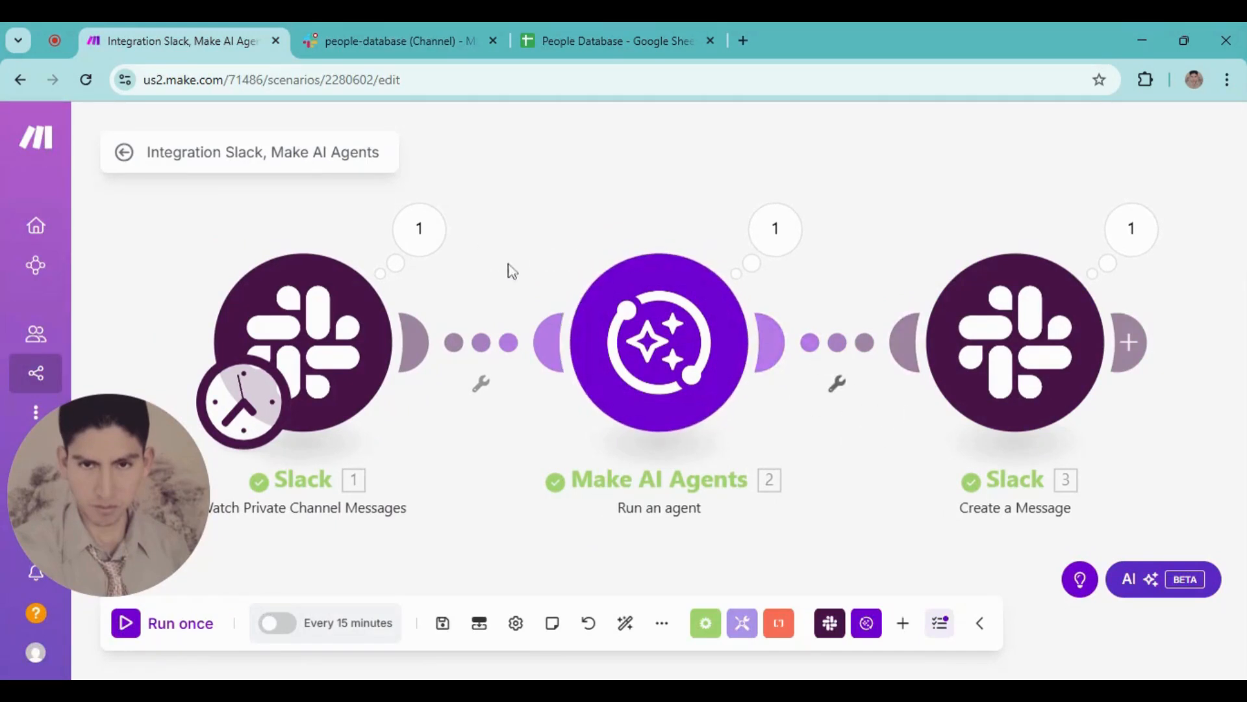
{"action": "left_click", "coordinate": [368, 22]}
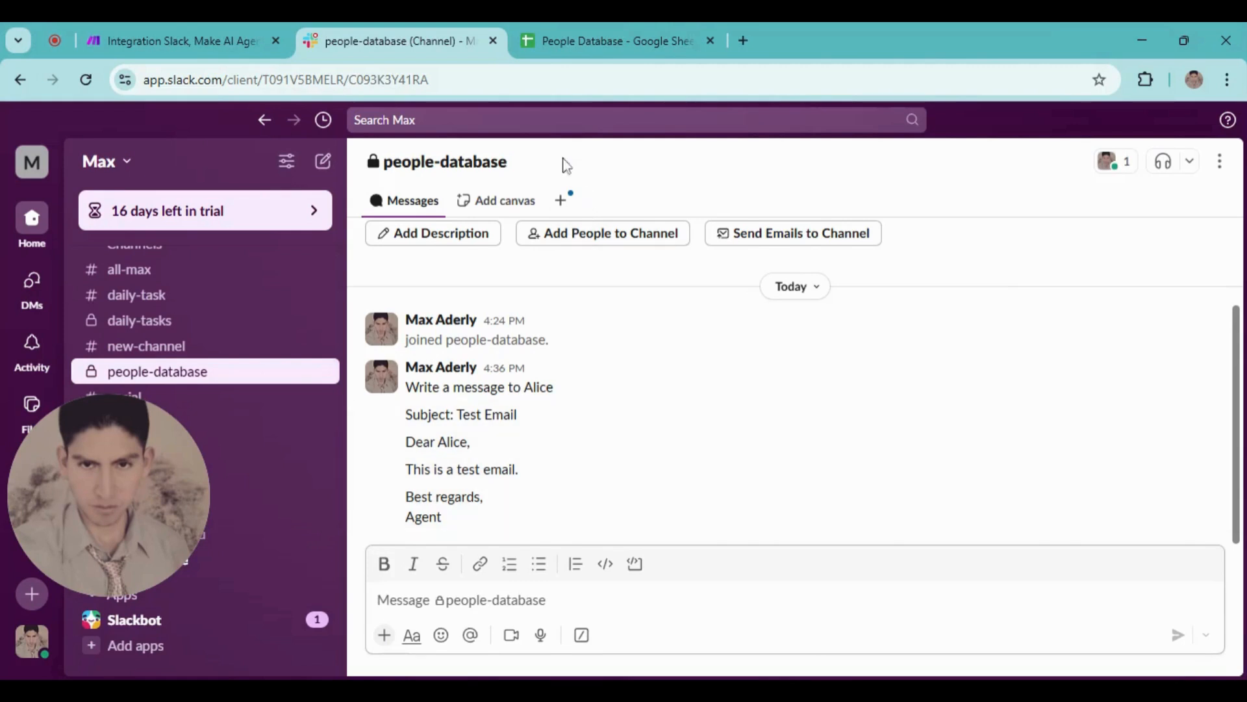
Review the records in the People Database Google Sheet and return to the Slack and Make AI Agents scenario in Make
{"action": "left_click", "coordinate": [608, 34]}
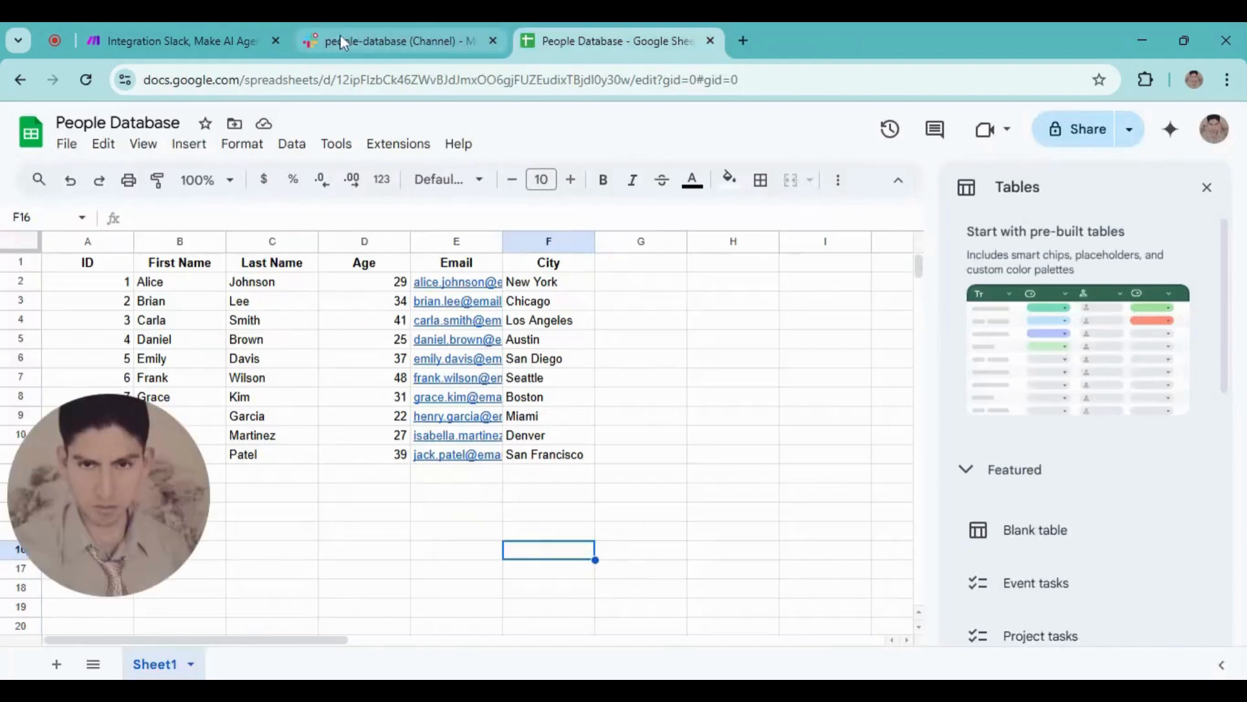
{"action": "left_click", "coordinate": [215, 30]}
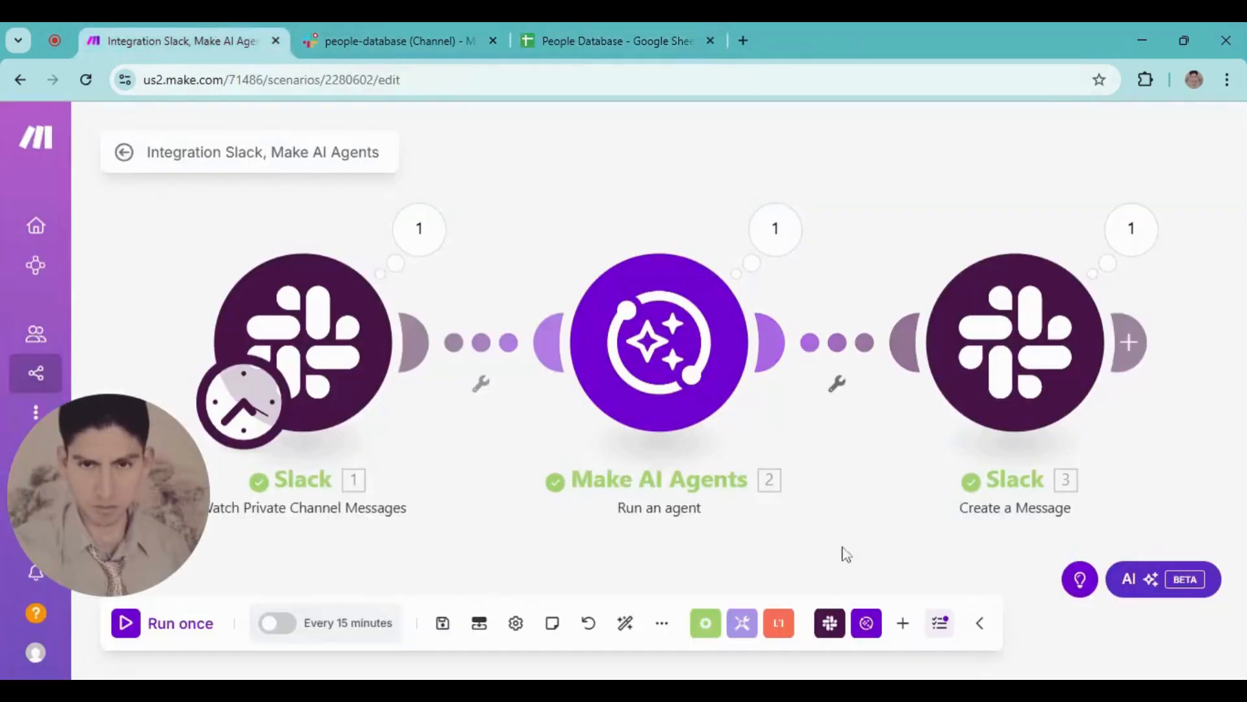
{"action": "left_click", "coordinate": [608, 41]}
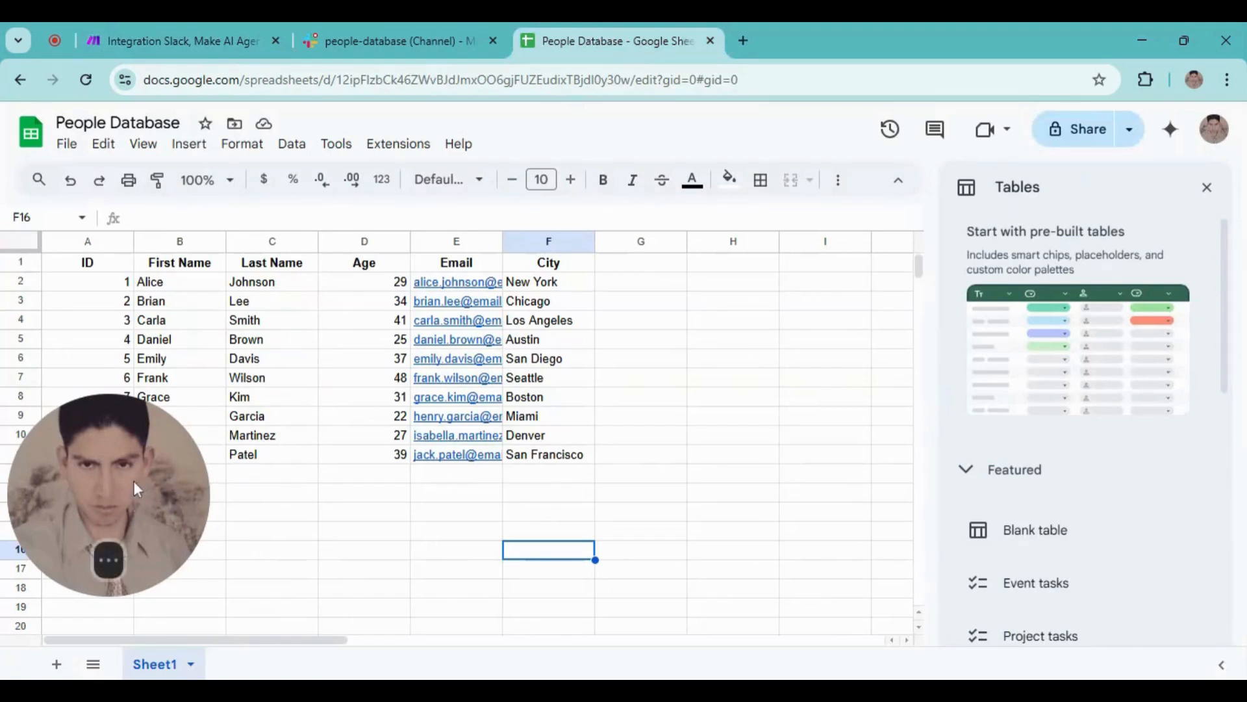
{"action": "left_click_drag", "start_coordinate": [134, 481], "coordinate": [127, 520]}
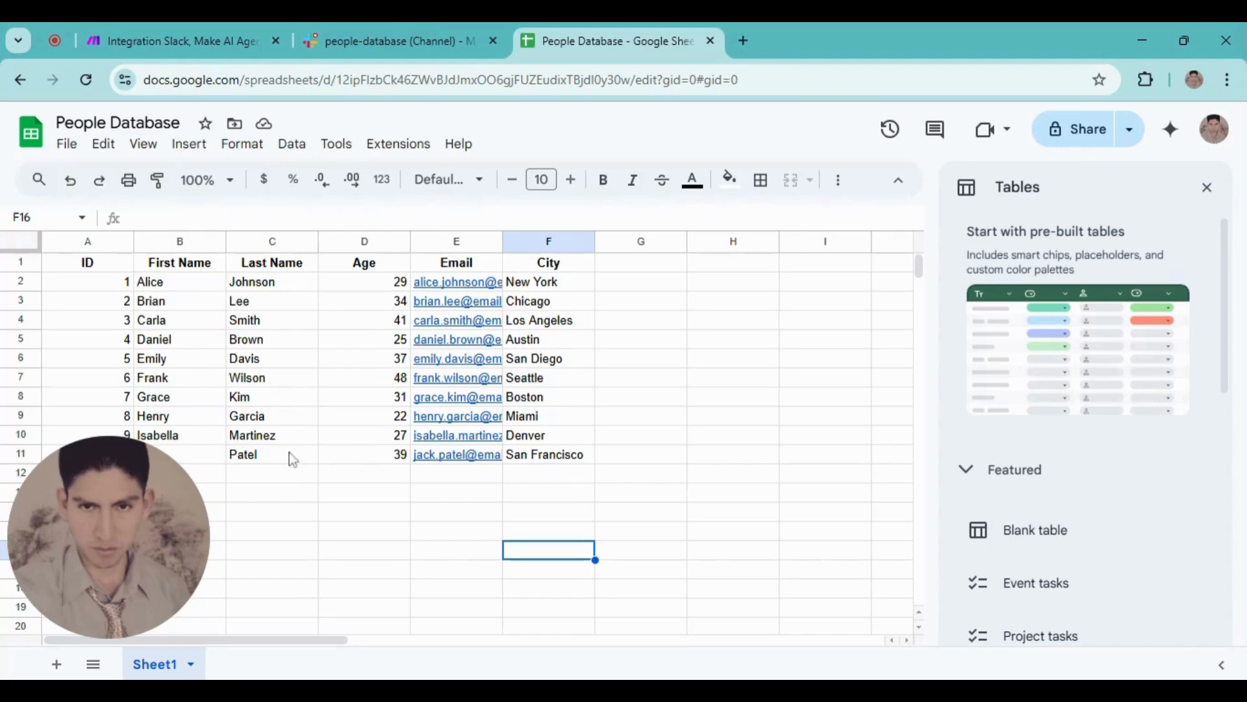
{"action": "left_click", "coordinate": [216, 24]}
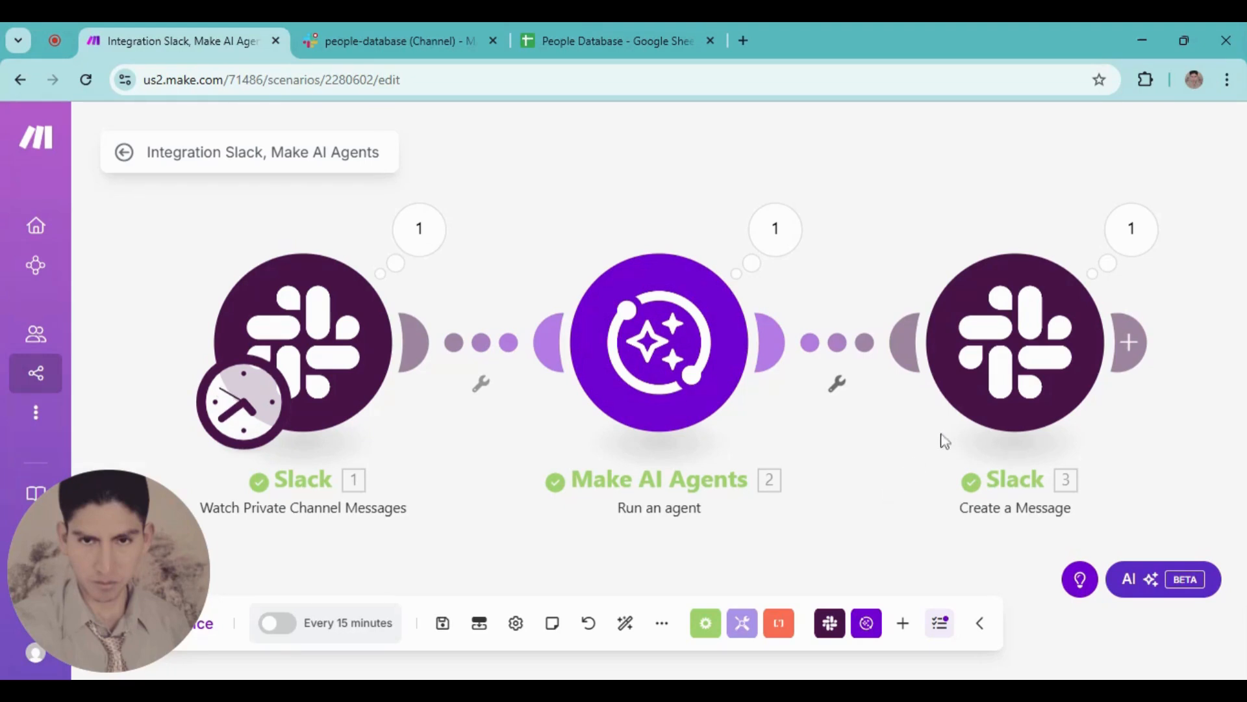
{"action": "left_click_drag", "start_coordinate": [865, 480], "coordinate": [548, 485]}
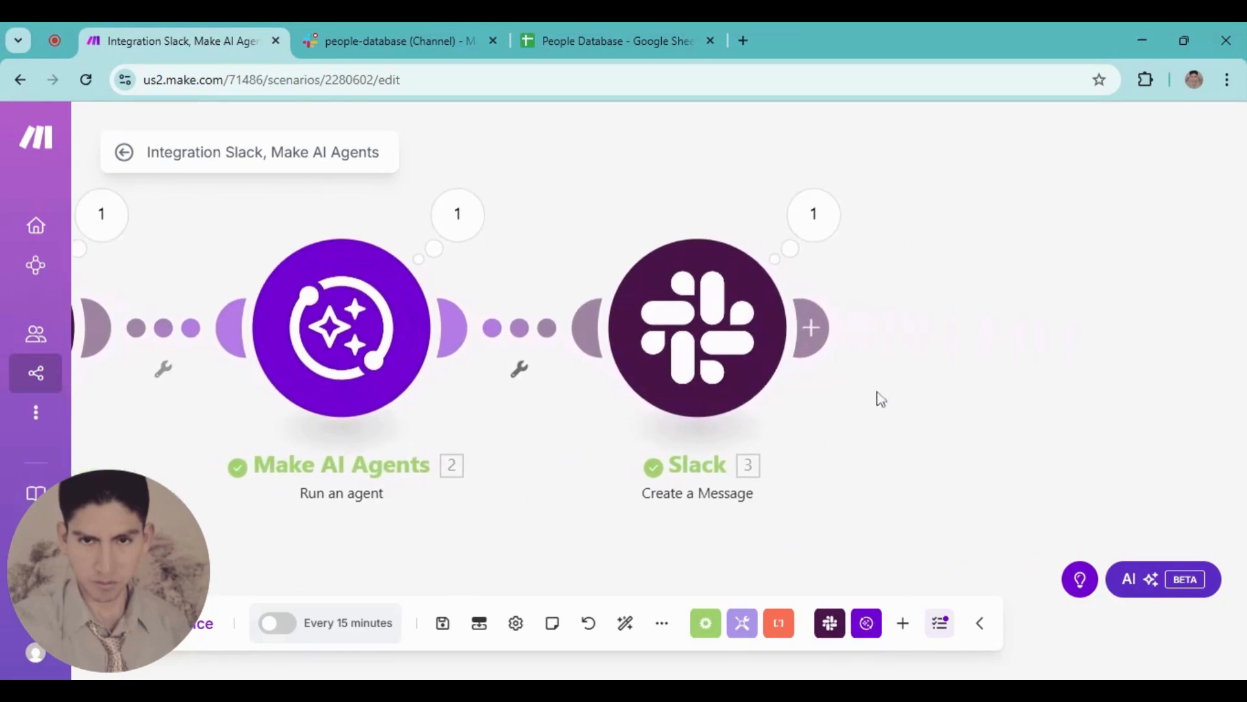
Add a Gmail Send an Email module after the Slack Create a Message module and try to save it without a recipient
{"action": "left_click", "coordinate": [816, 328]}
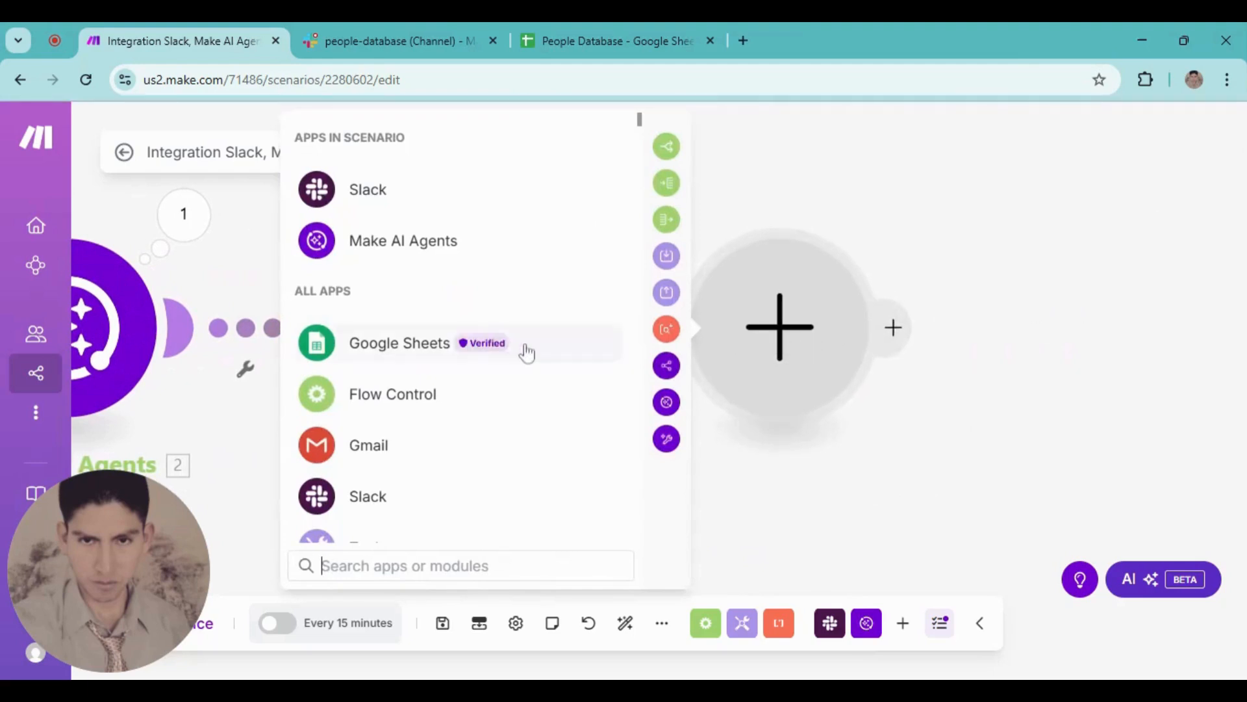
{"action": "left_click", "coordinate": [359, 450]}
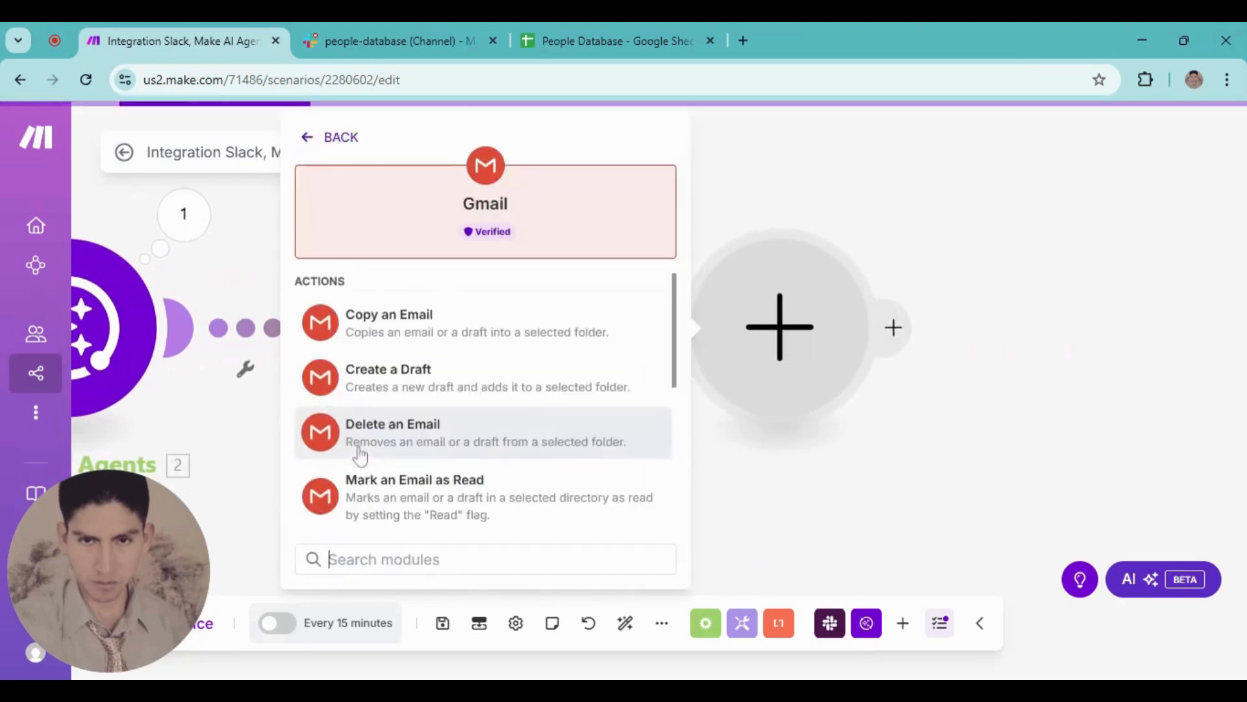
{"action": "scroll", "coordinate": [383, 467], "scroll_direction": "down", "scroll_amount": 4}
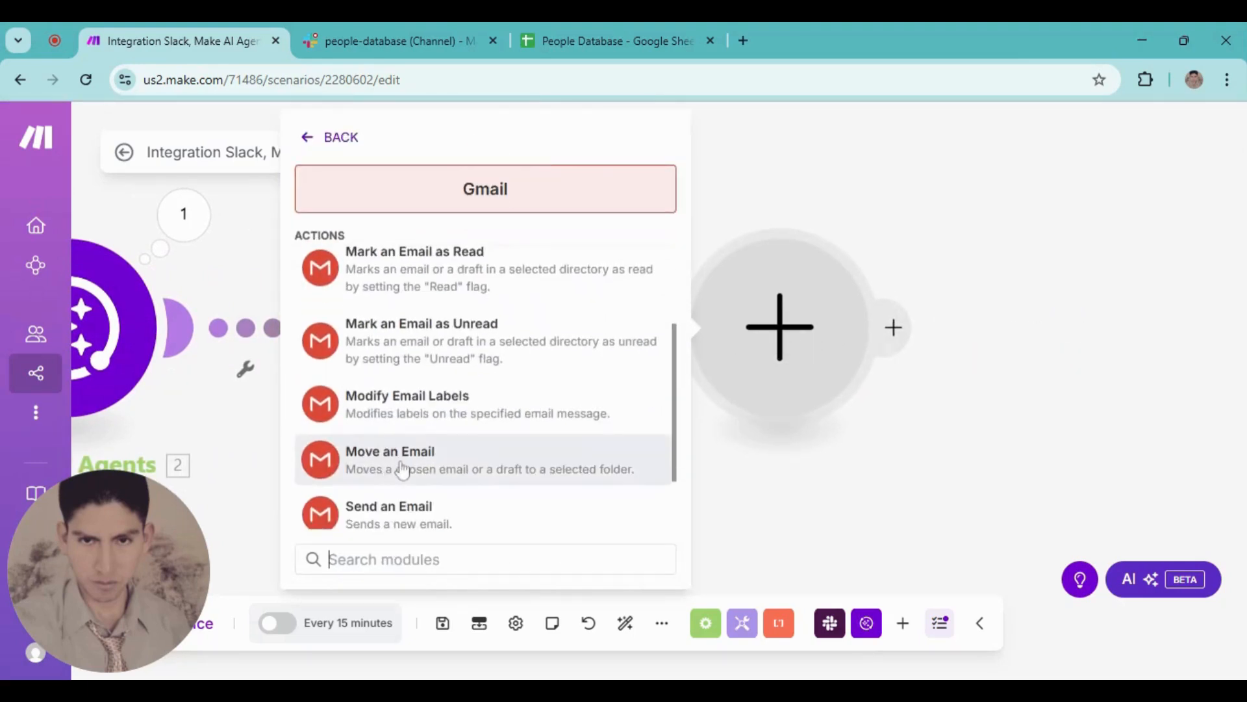
{"action": "left_click", "coordinate": [388, 510]}
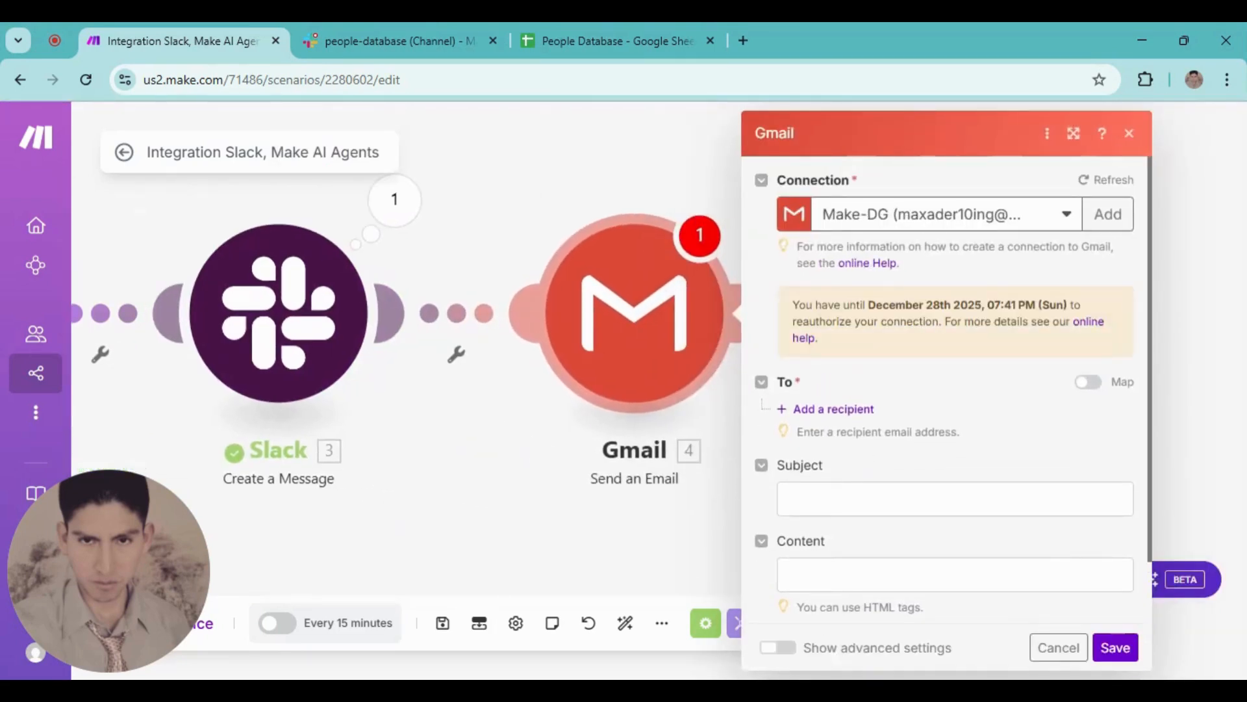
{"action": "left_click", "coordinate": [956, 499]}
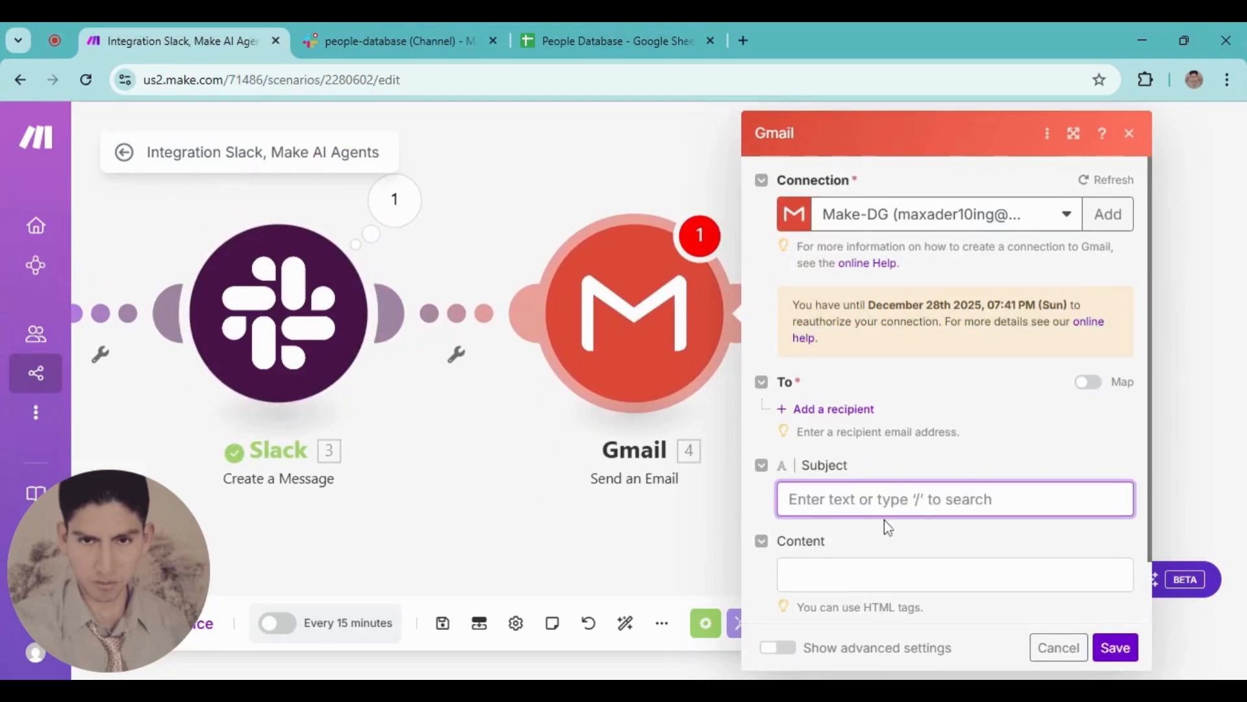
{"action": "left_click", "coordinate": [1115, 648]}
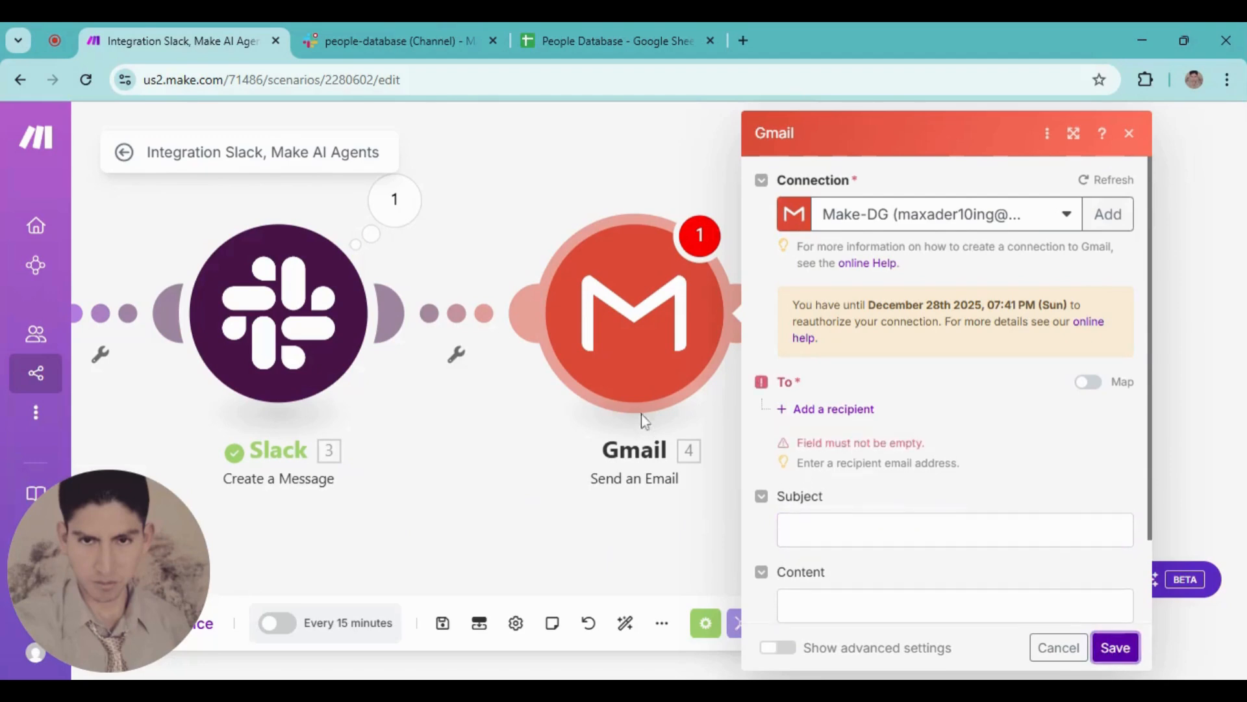
Close the Gmail module's settings and delete that module from the scenario
{"action": "left_click", "coordinate": [1128, 134]}
{"action": "right_click", "coordinate": [670, 325]}
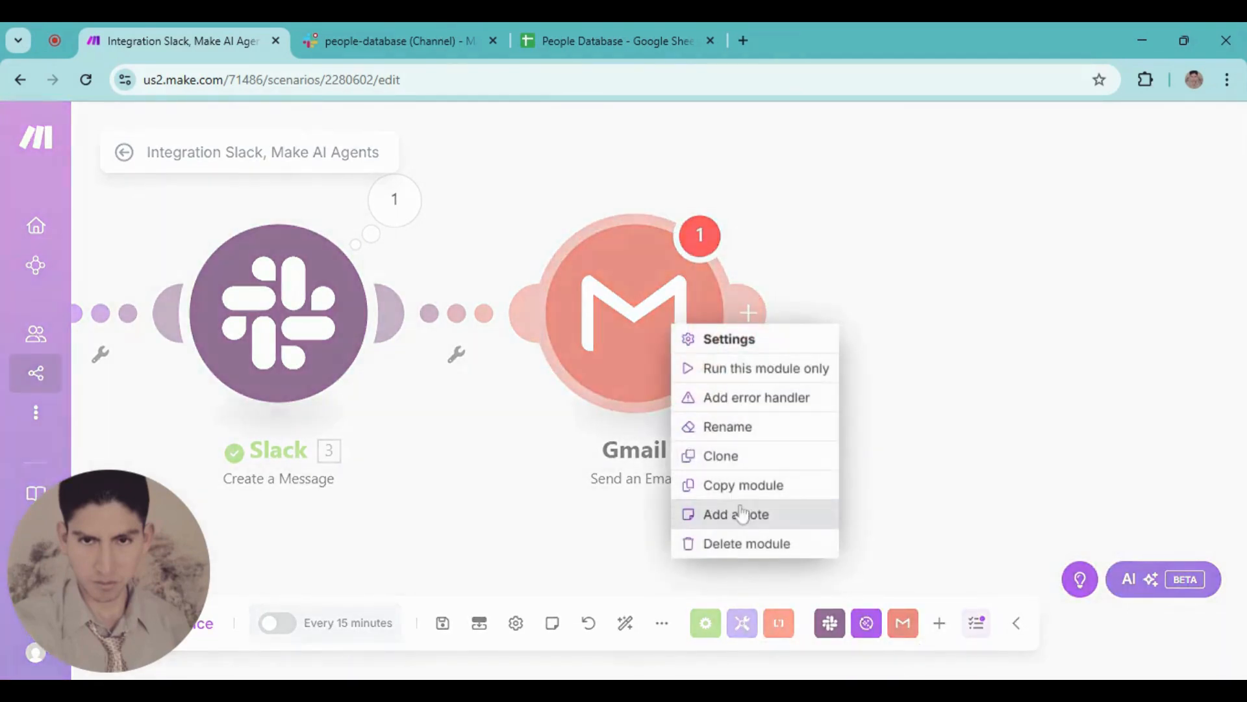
{"action": "left_click", "coordinate": [731, 544]}
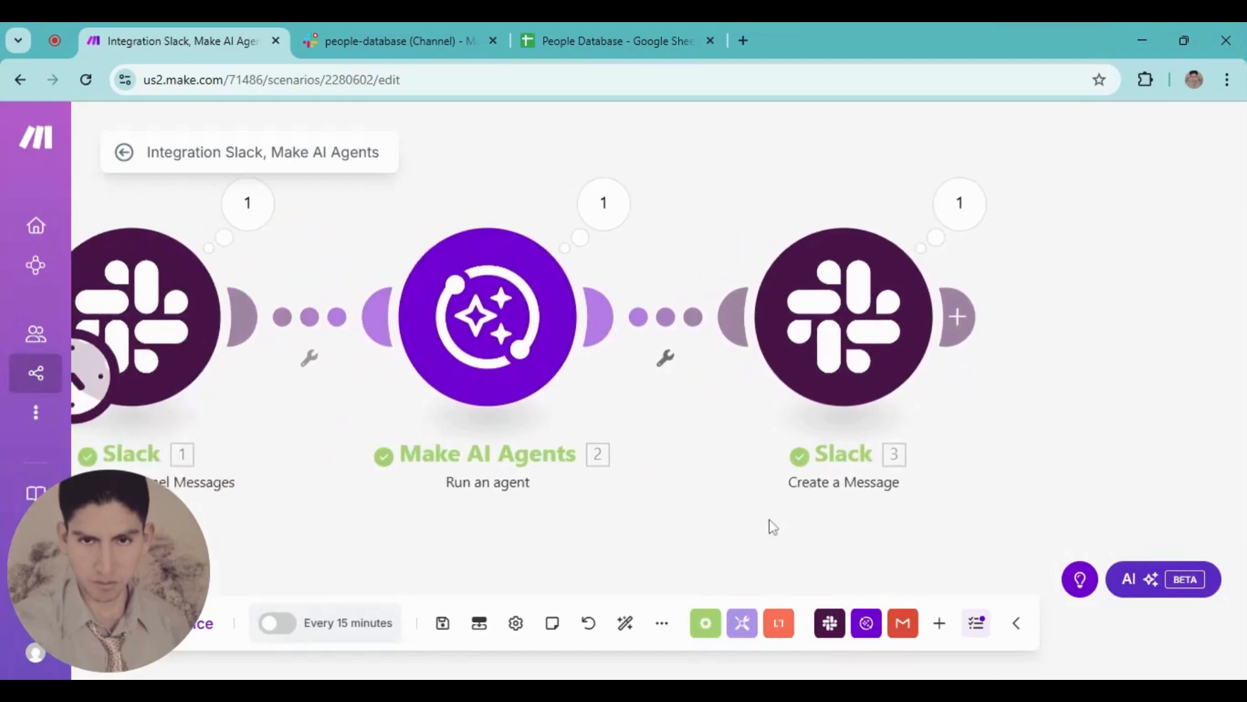